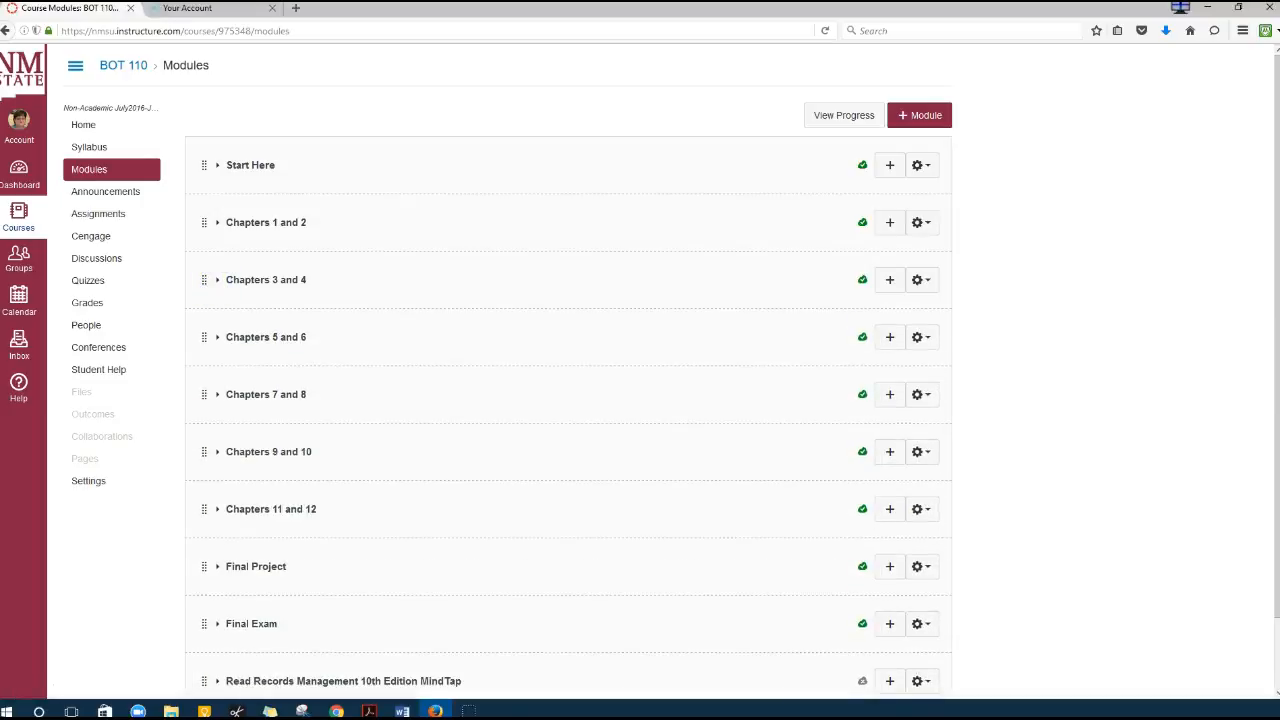
Open the Chapter 3 Project 1a assignment from the Chapters 3 and 4 module, load it in a new window and start it.
left_click(216, 280)
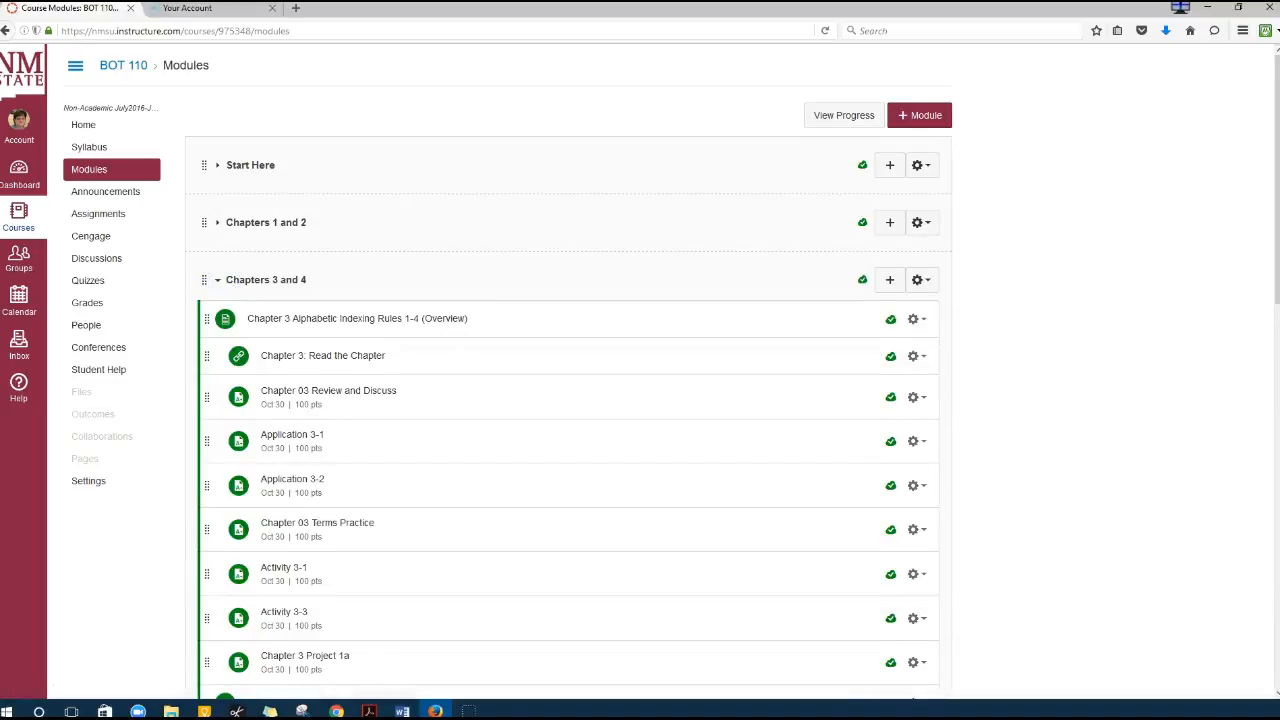
scroll(463, 503, "down", 2)
left_click(330, 564)
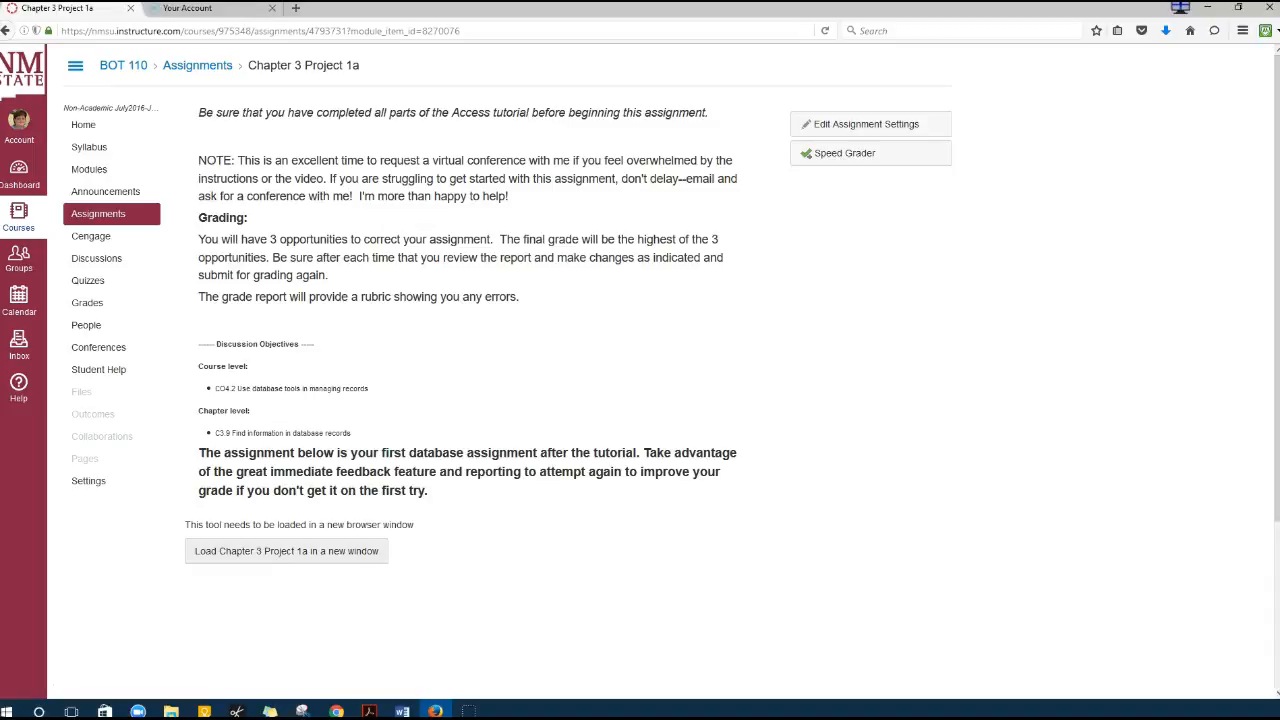
left_click(300, 549)
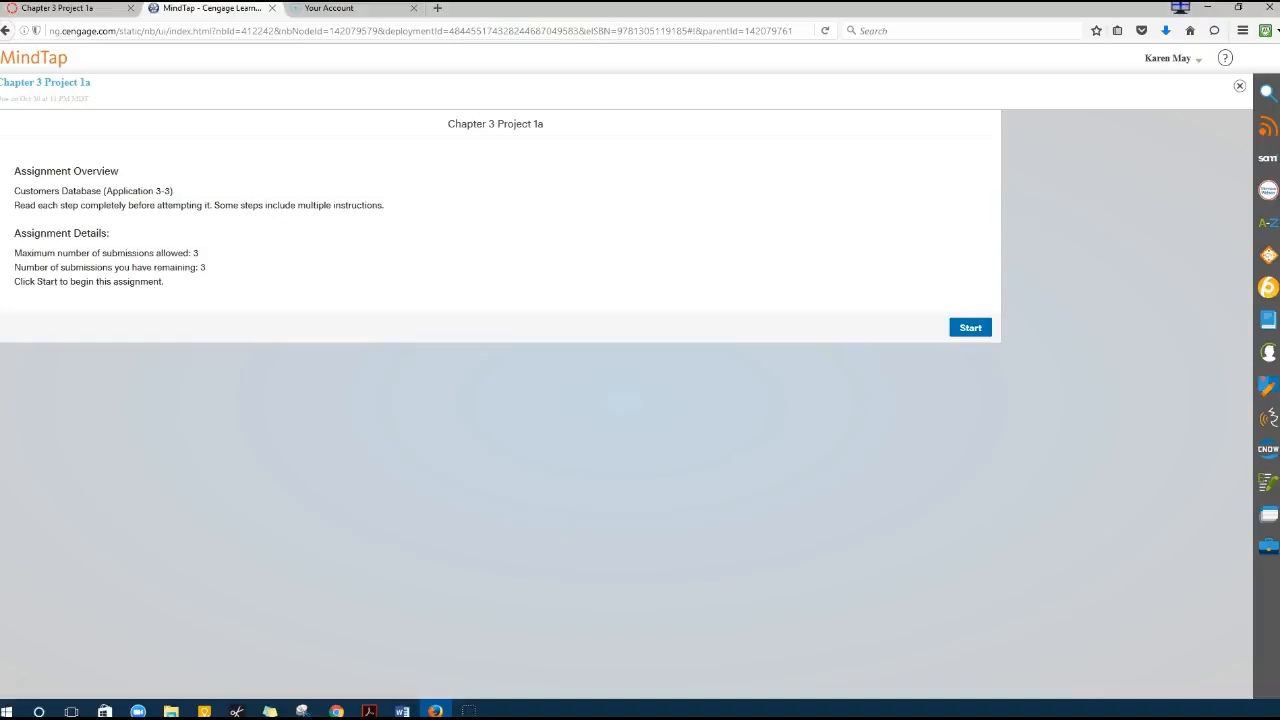
left_click(972, 329)
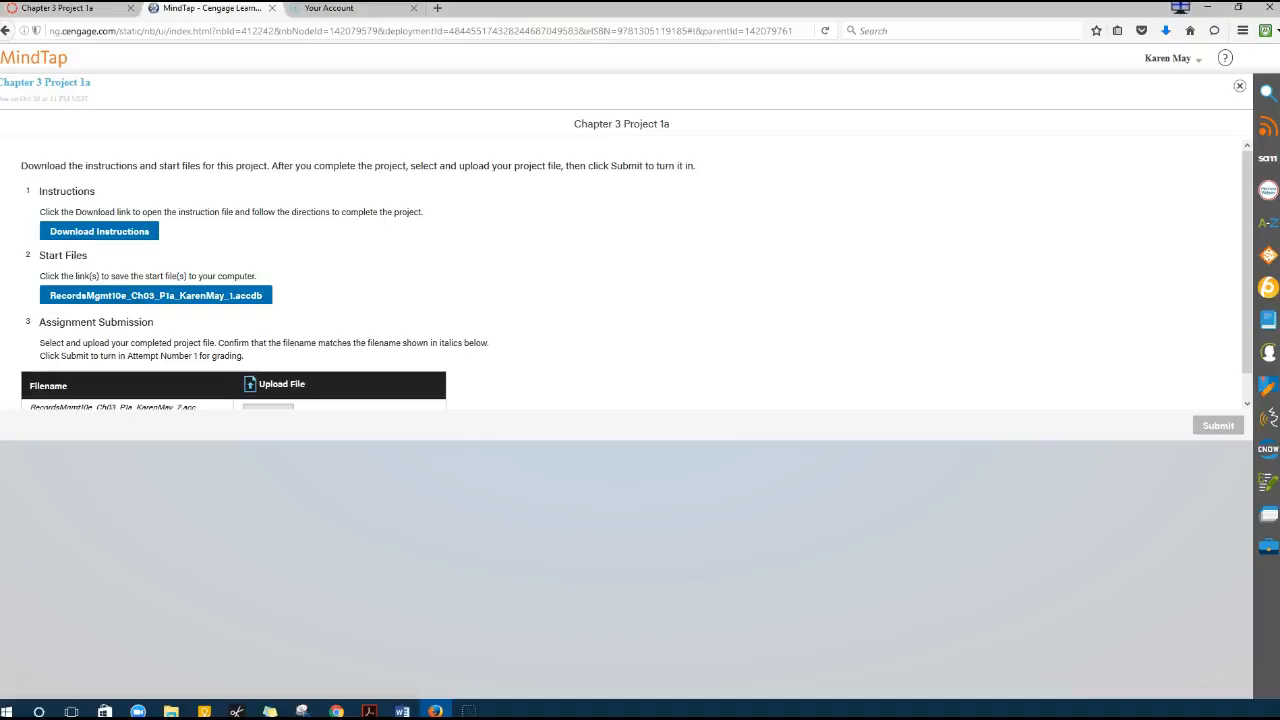
Download the project instructions, open them in Word and enable editing.
left_click(112, 231)
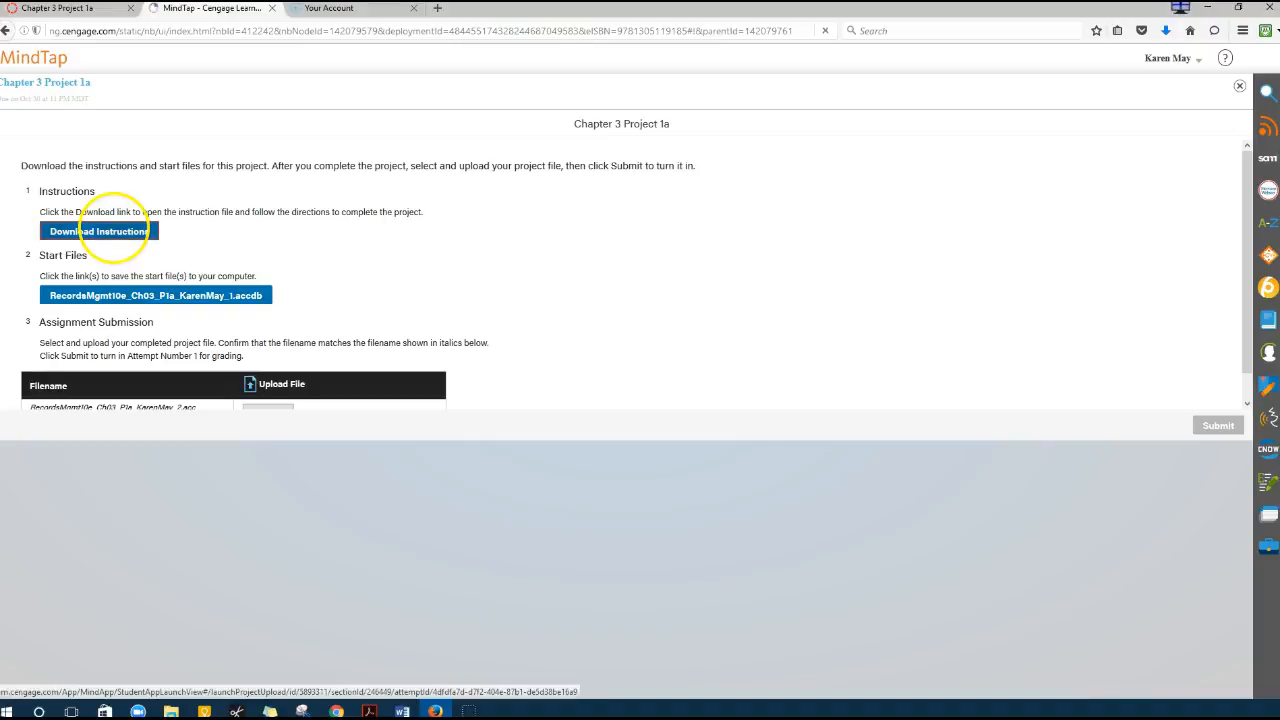
left_click(466, 370)
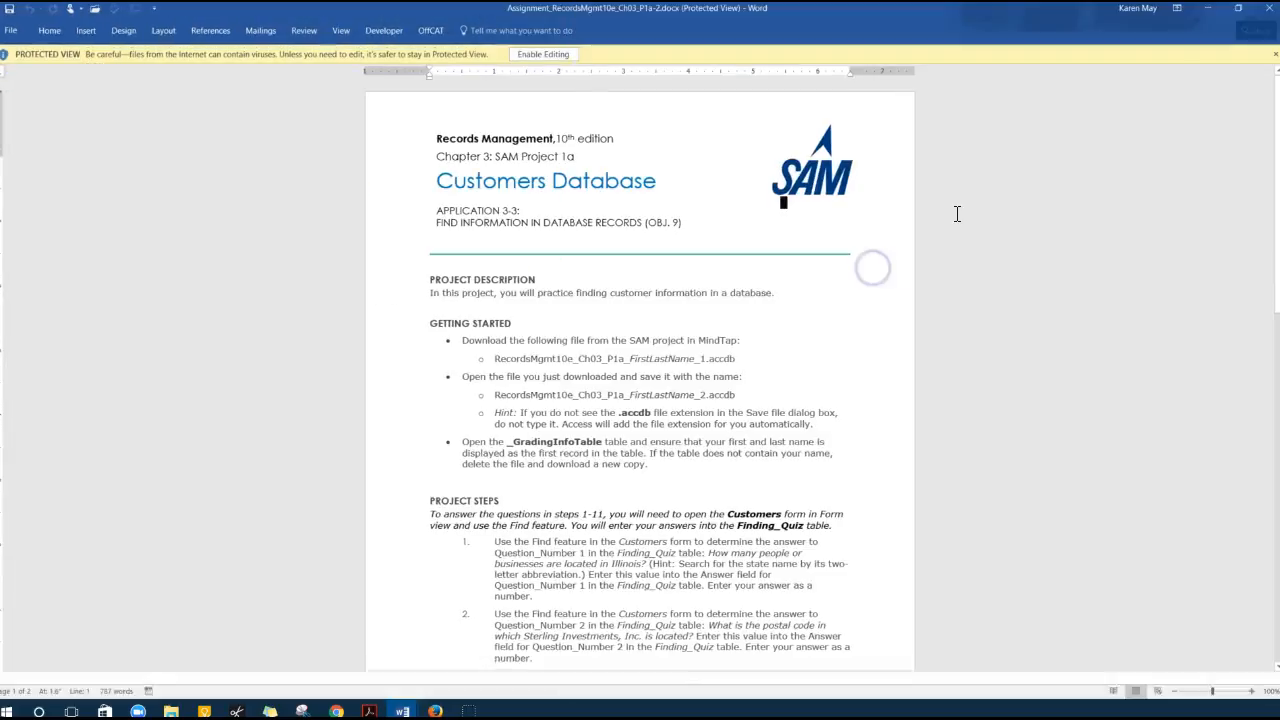
left_click(953, 210)
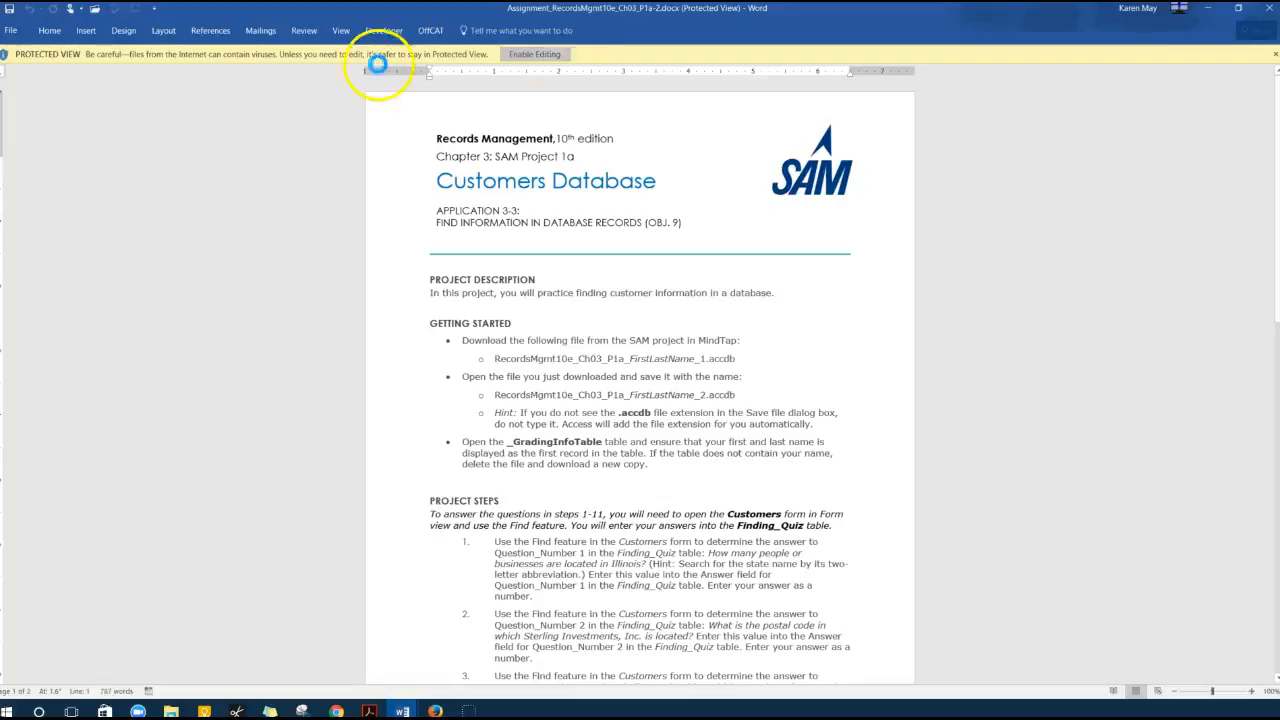
left_click(543, 54)
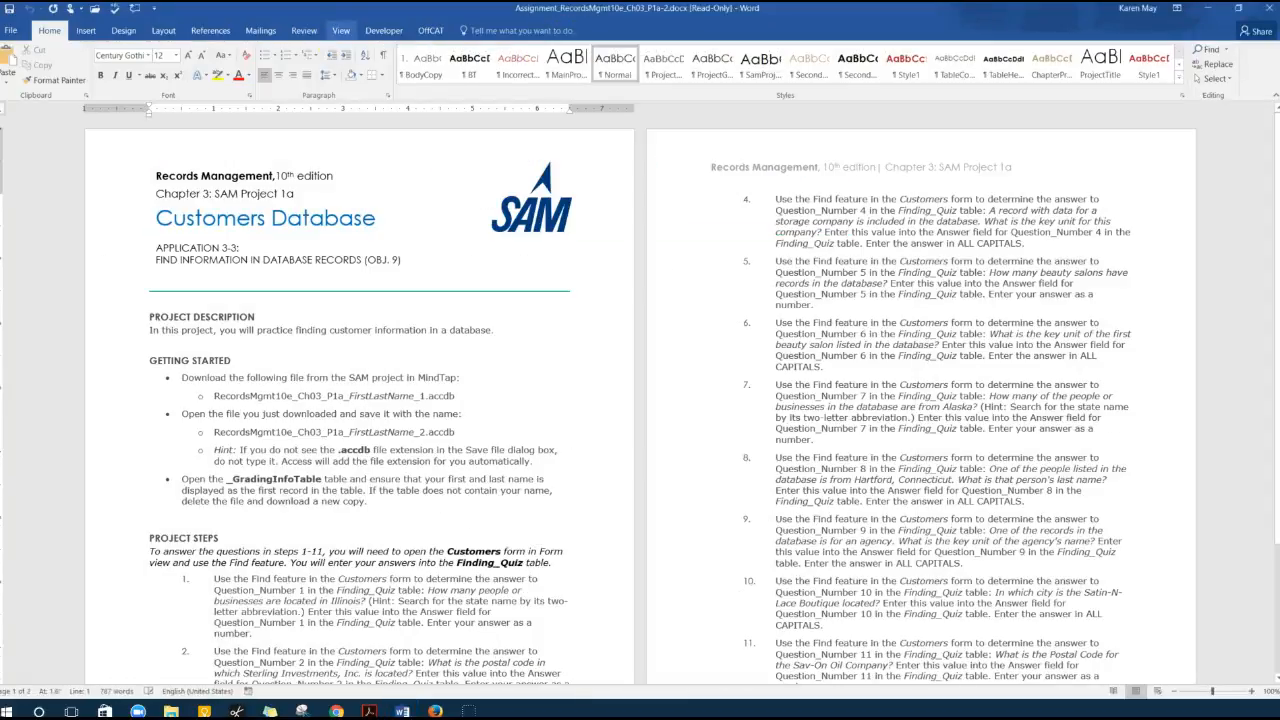
Zoom the instructions to page width, read the Getting Started section, and move the document aside to return to the assignment page.
left_click(341, 31)
left_click(290, 80)
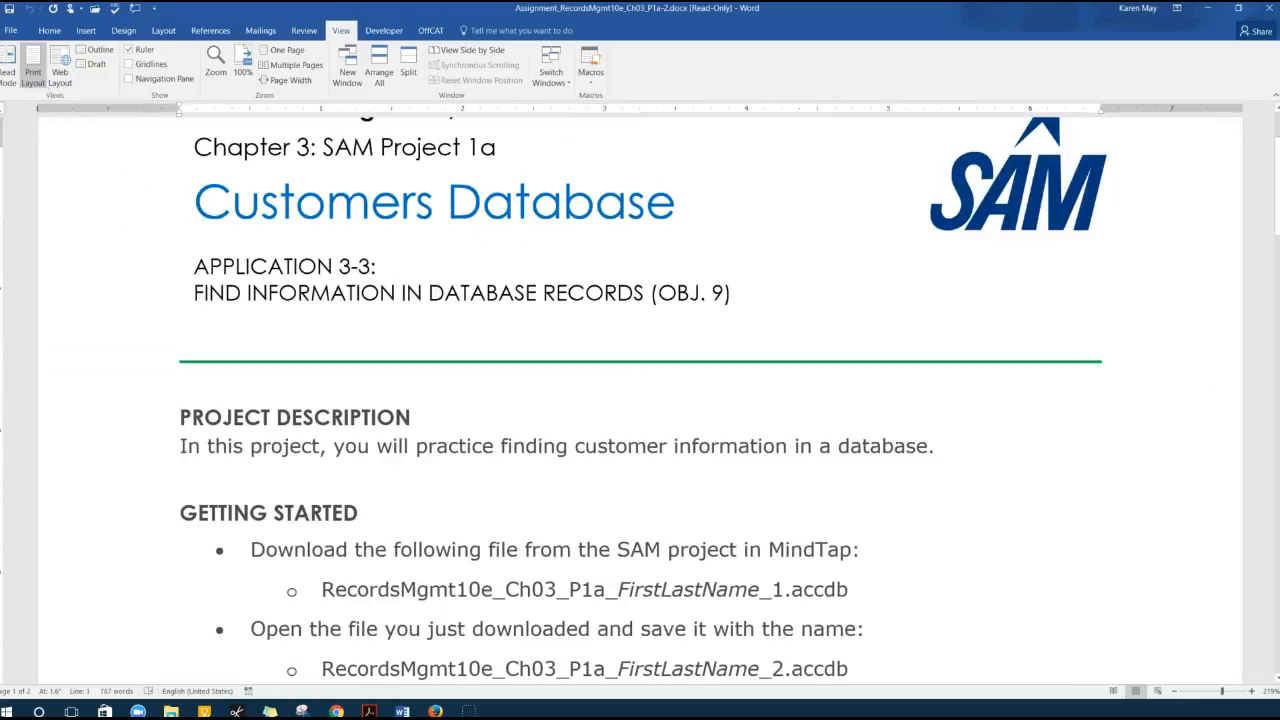
scroll(605, 478, "down", 3)
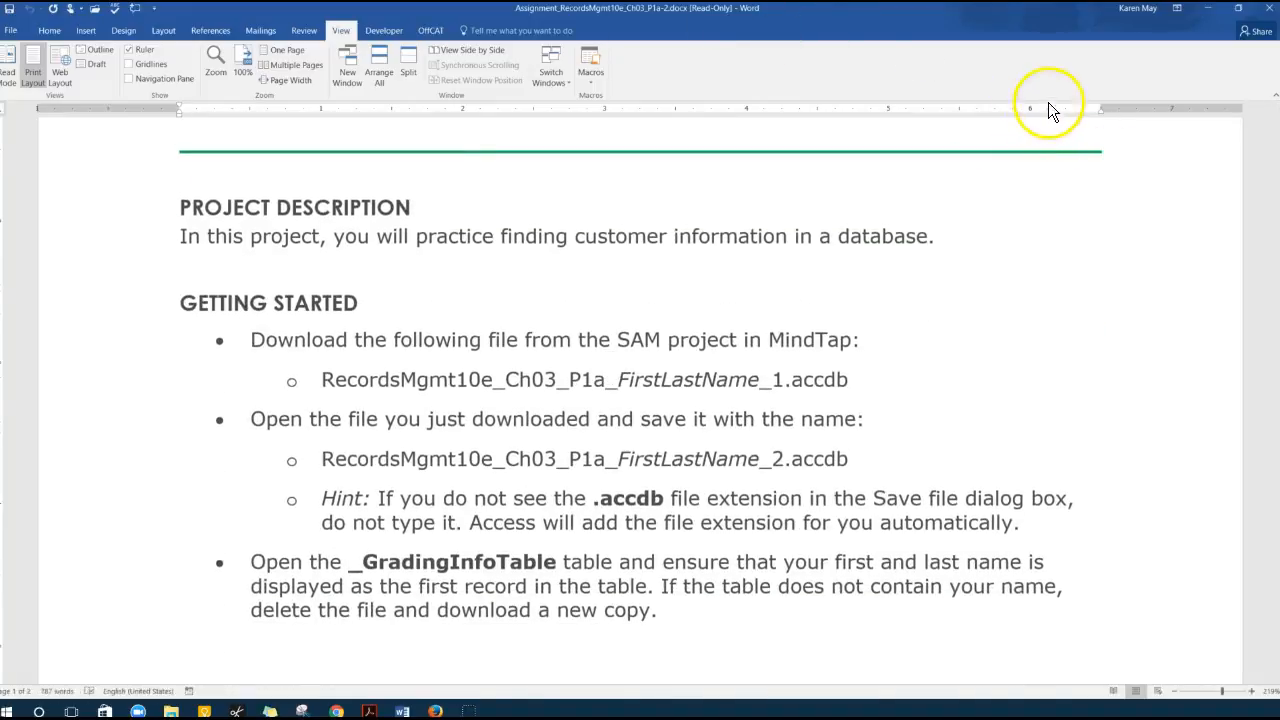
left_click_drag(1045, 12, 1279, 9)
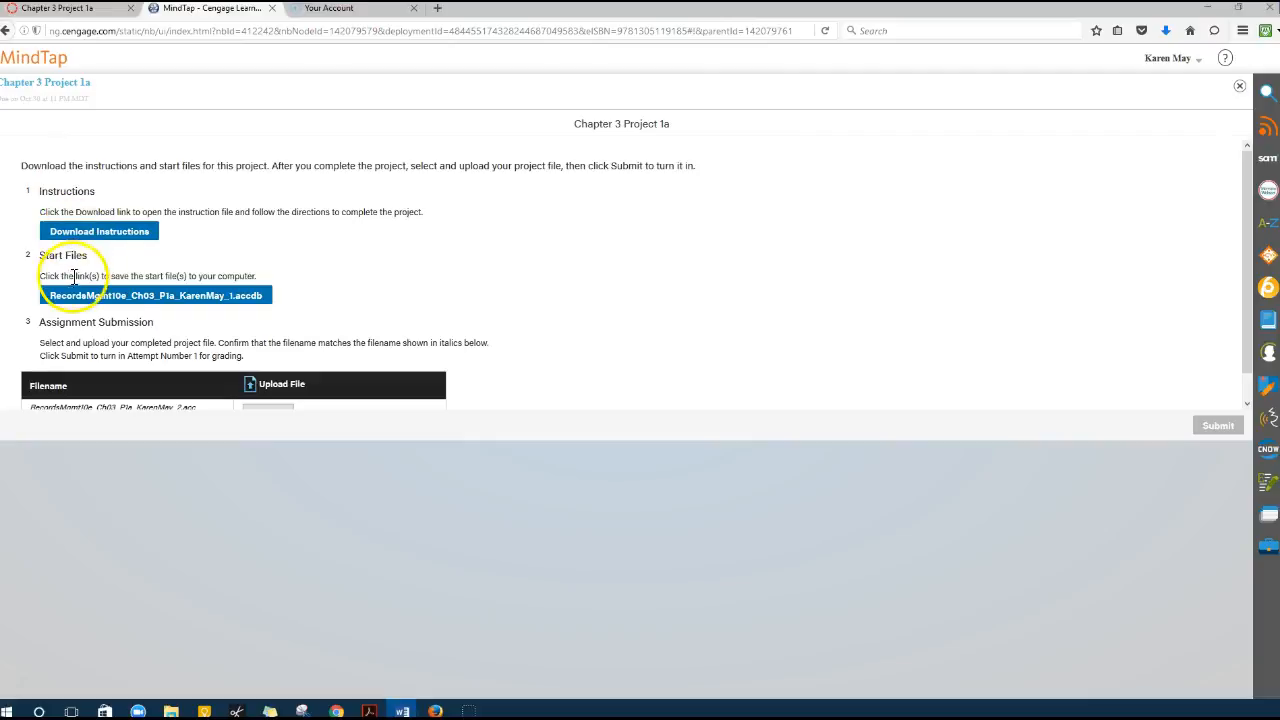
Download the project's start file, open it in Microsoft Access and enable its content.
left_click(77, 294)
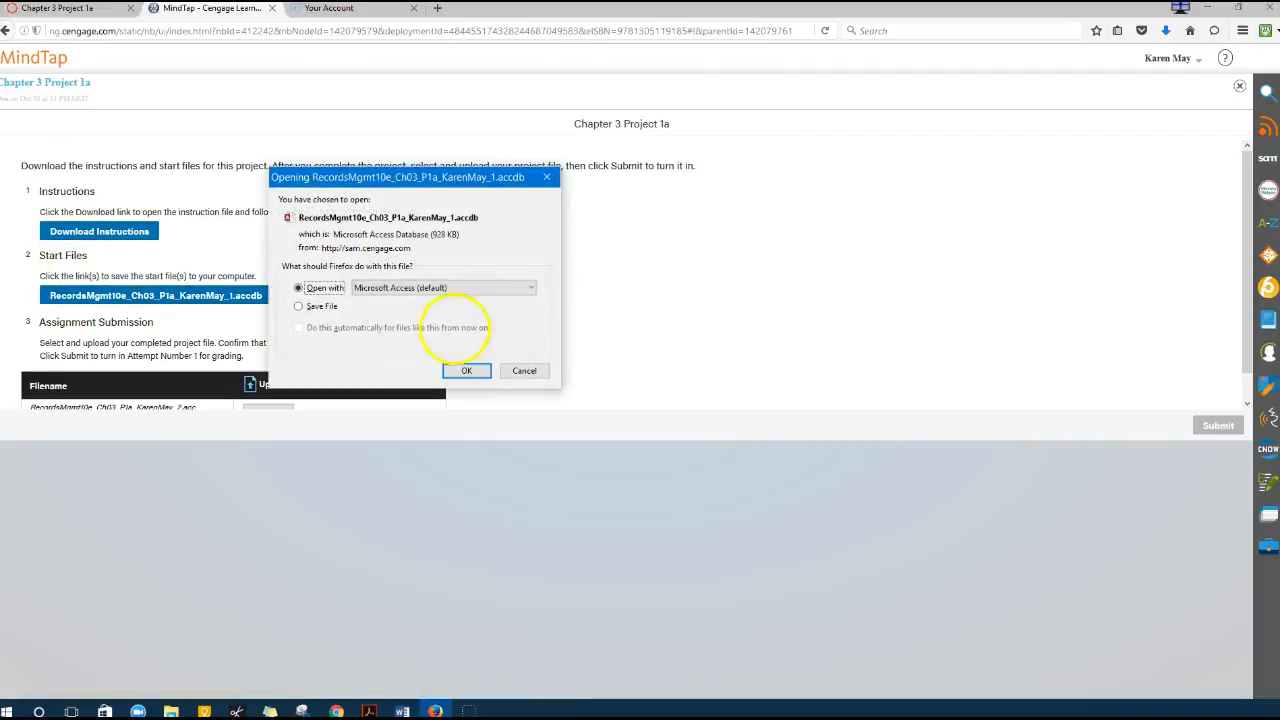
left_click(466, 370)
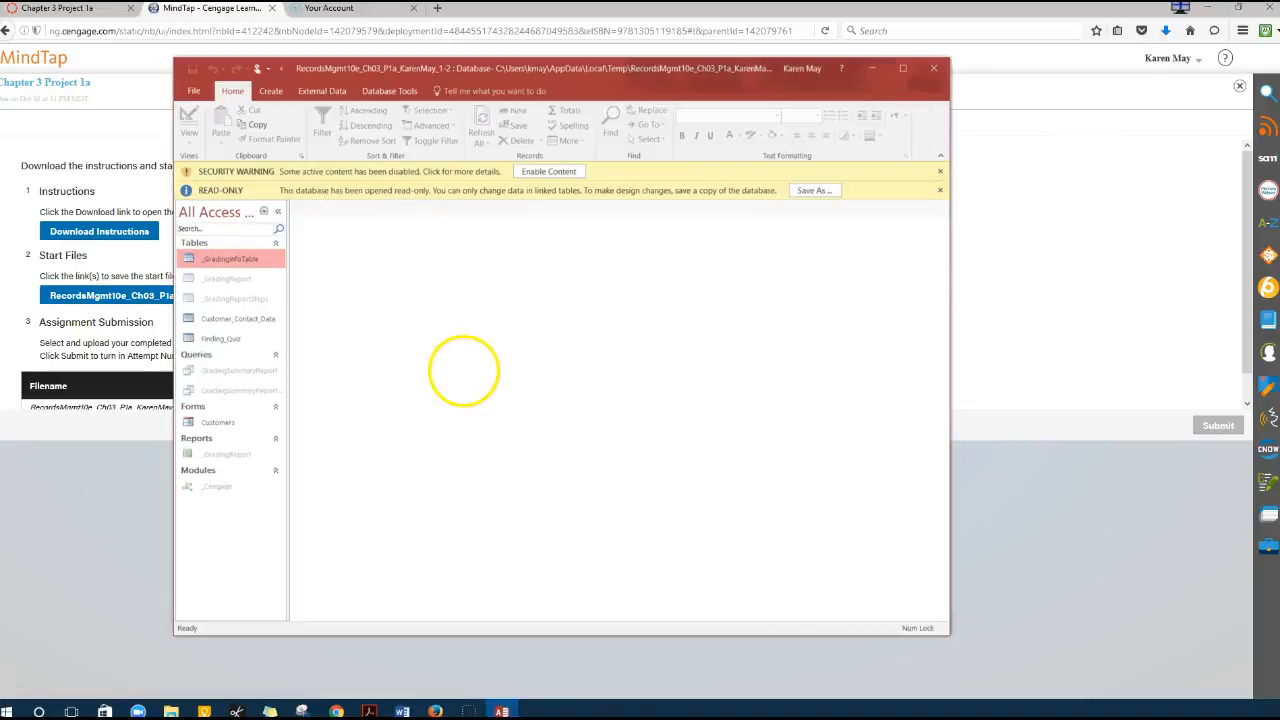
left_click(548, 171)
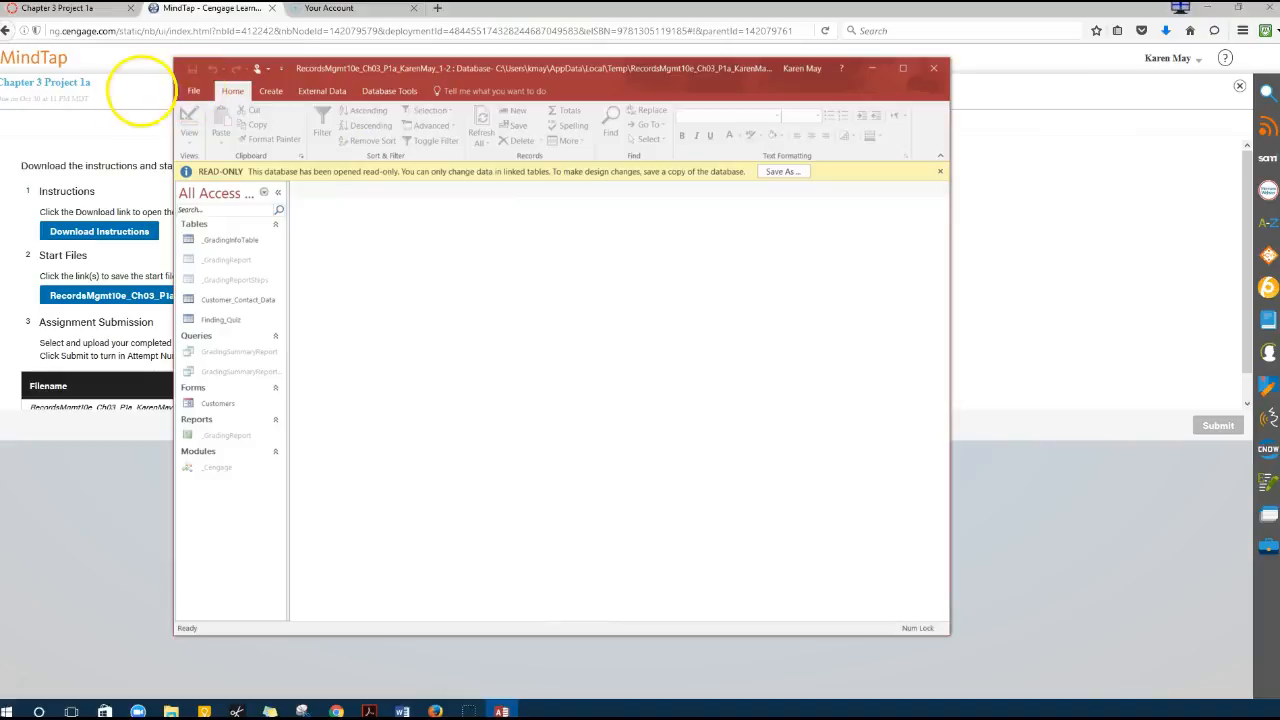
Start saving a copy of the database as an Access database, with the Desktop as its location.
left_click(188, 91)
left_click(200, 211)
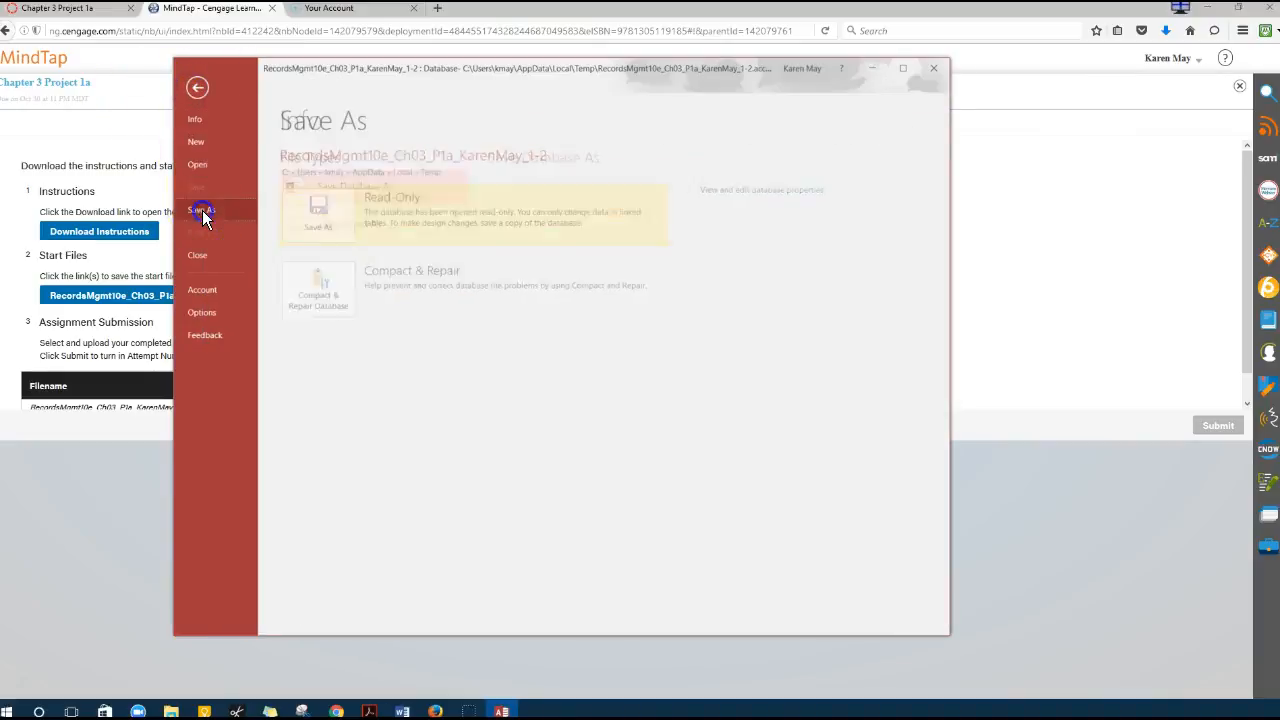
left_click(513, 360)
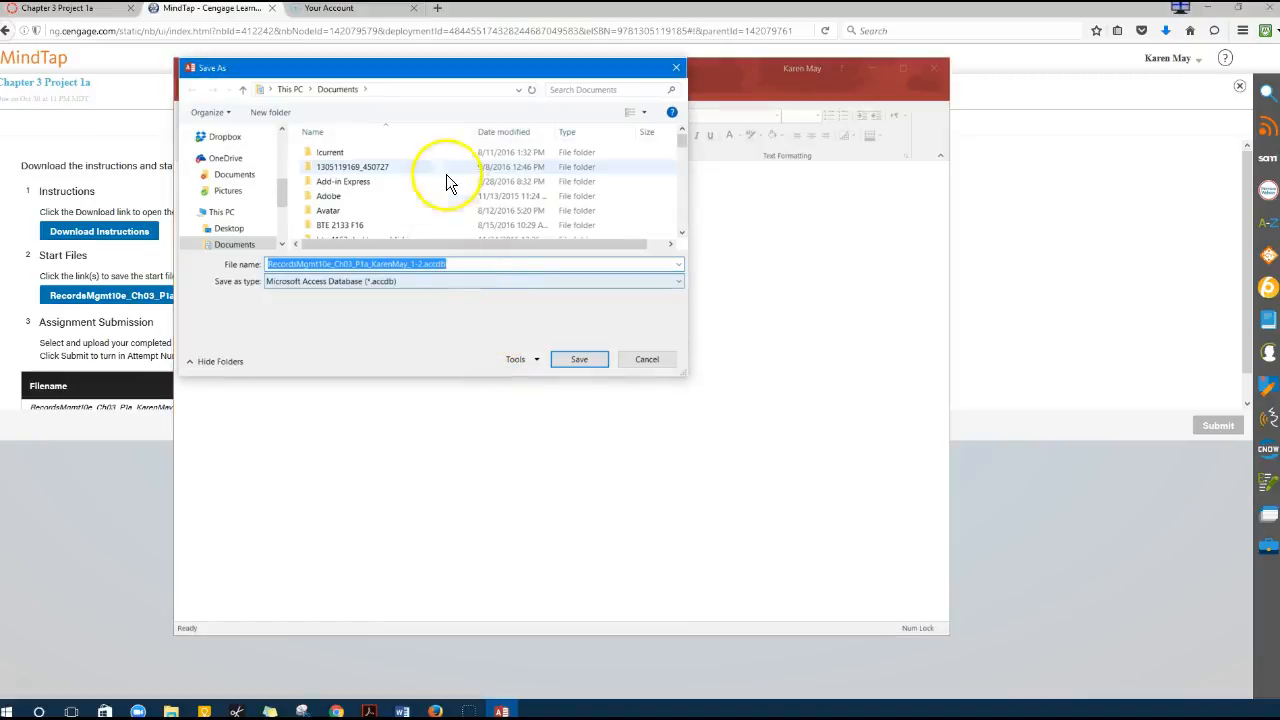
left_click(268, 92)
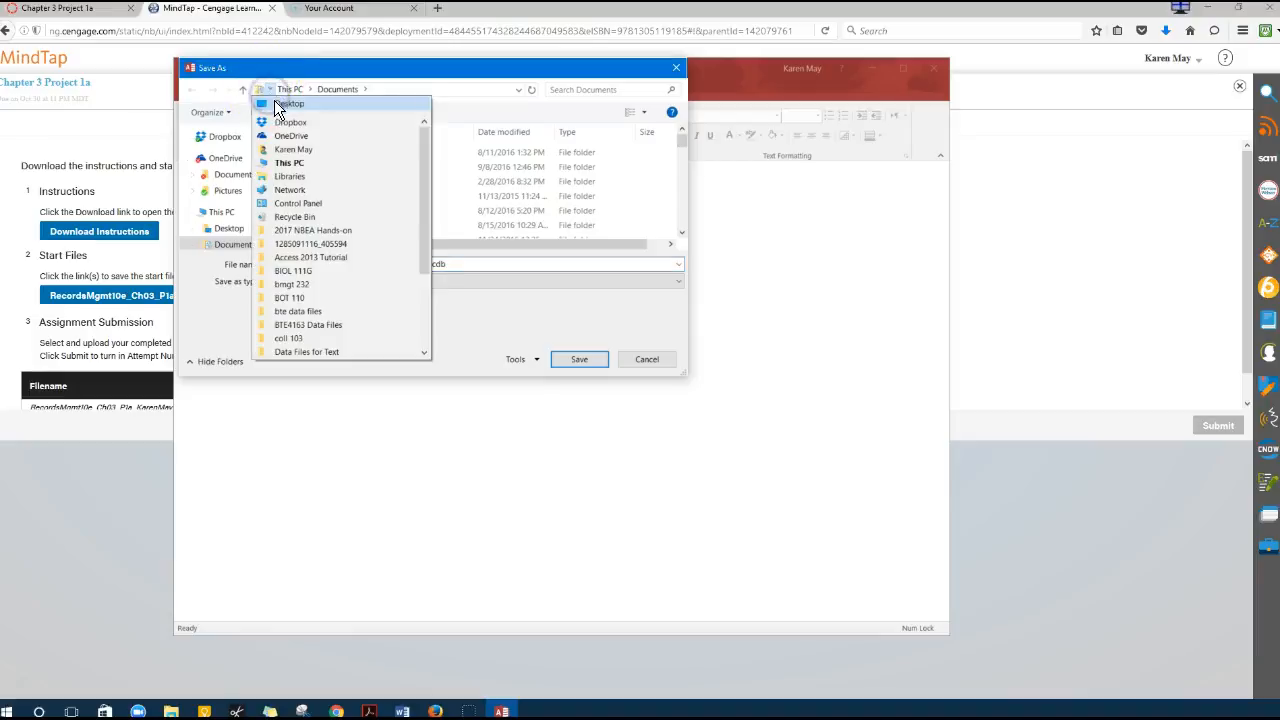
left_click(276, 102)
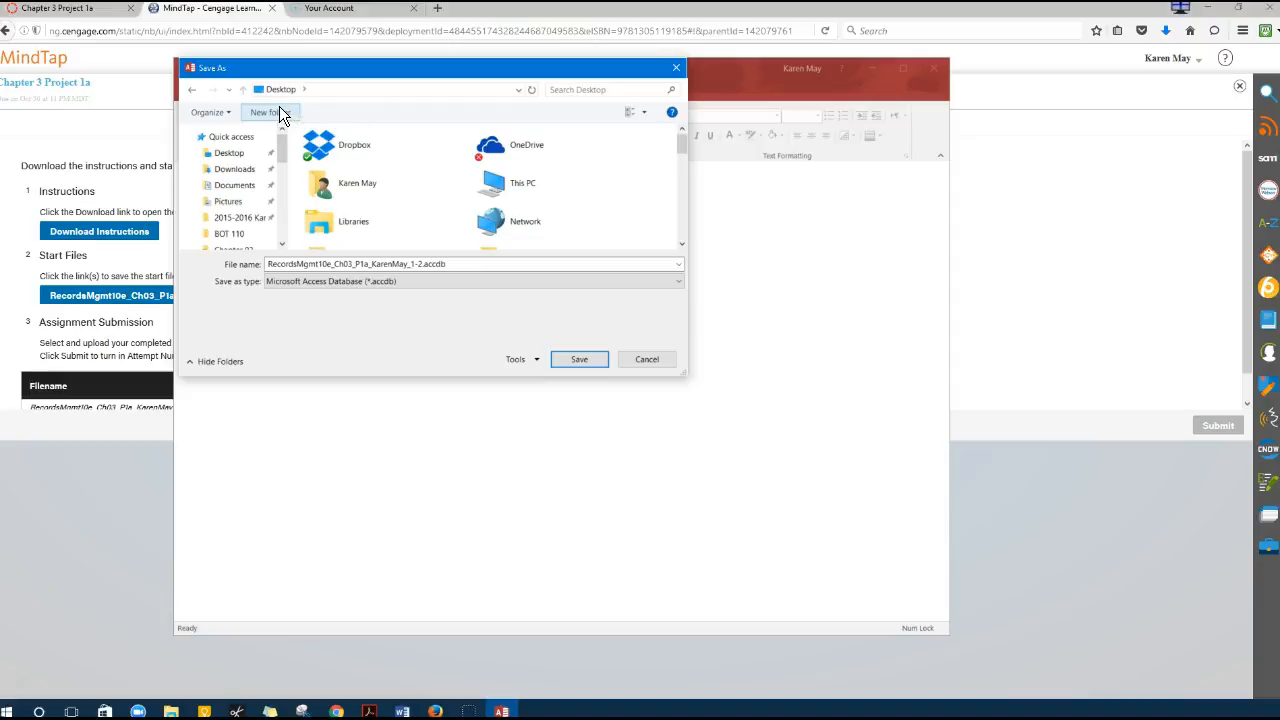
Change the ending of the database file name to _2 before the .accdb extension and save the copy.
left_click(422, 263)
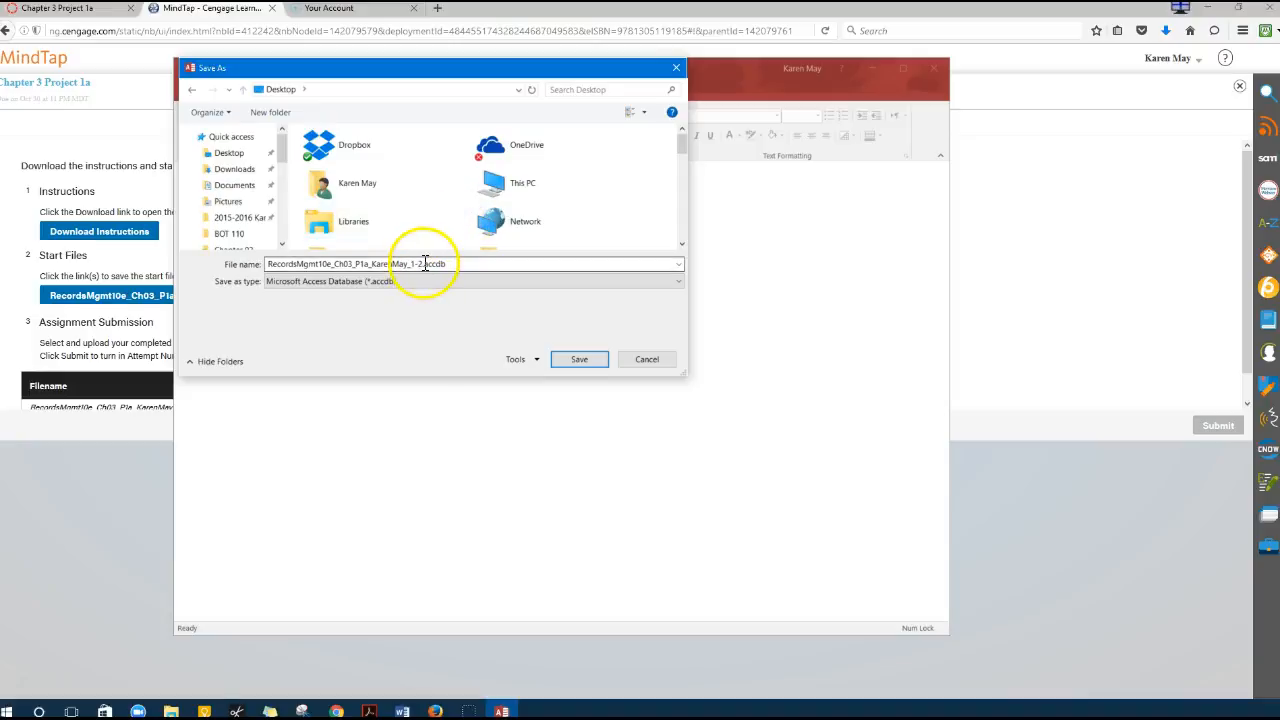
double_click(424, 263)
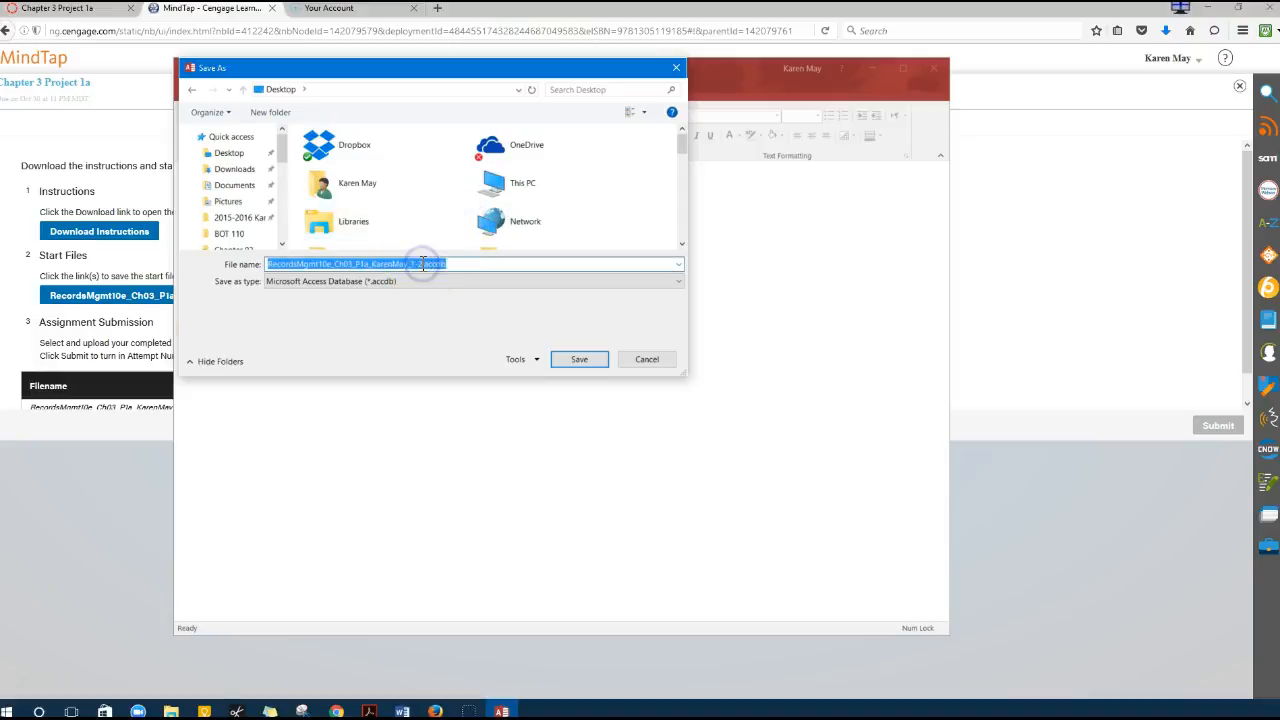
left_click(424, 263)
left_click_drag(424, 263, 441, 264)
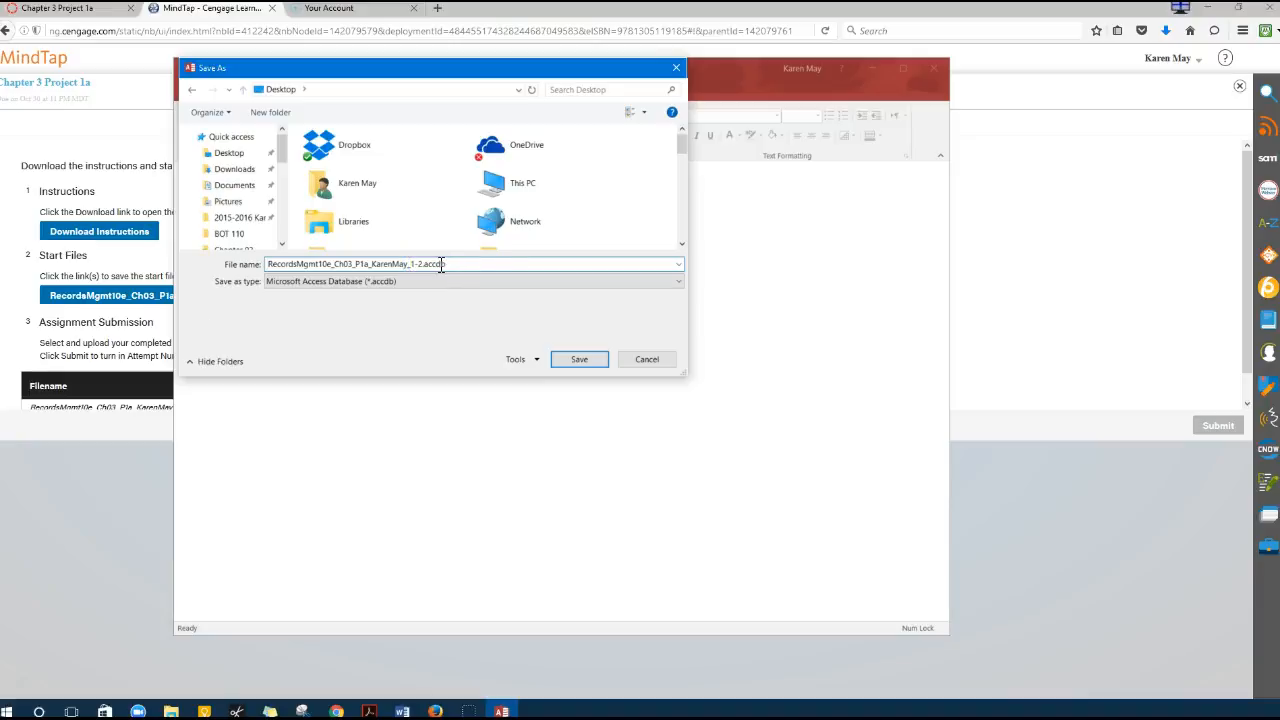
key("BackSpace")
key("BackSpace")
key("shift+Right")
key("shift+Right")
type("2")
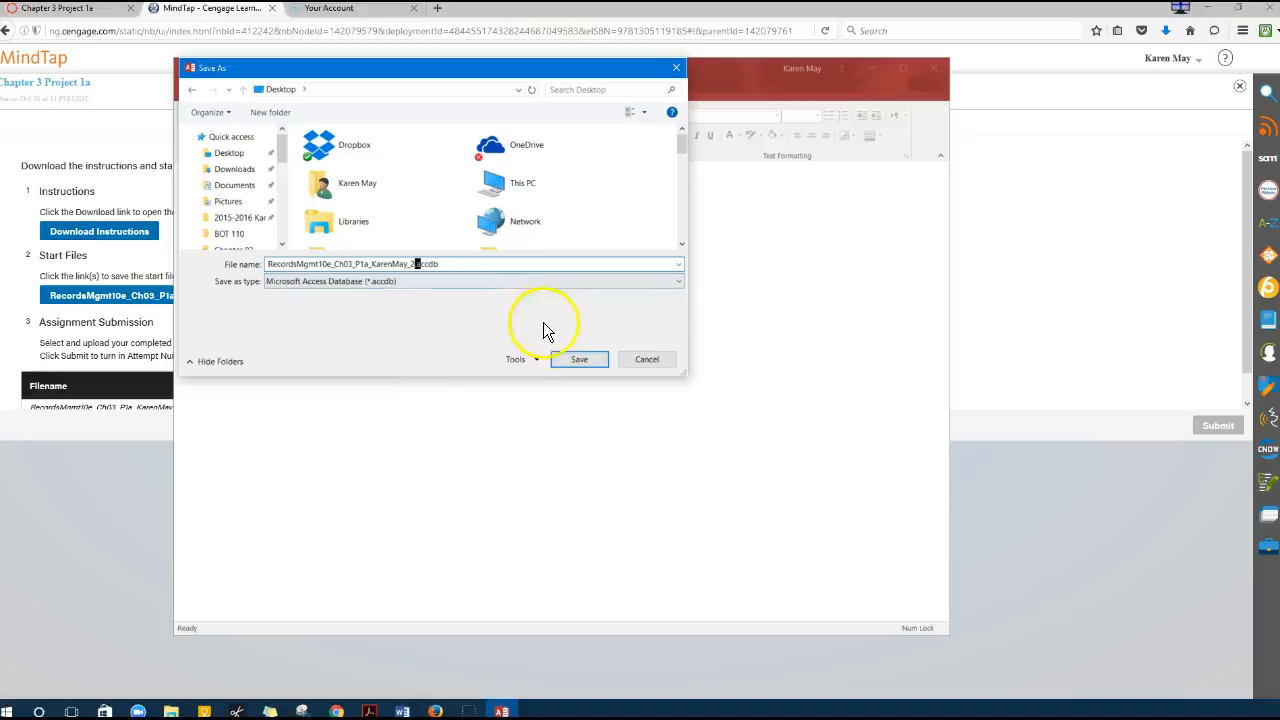
left_click(579, 358)
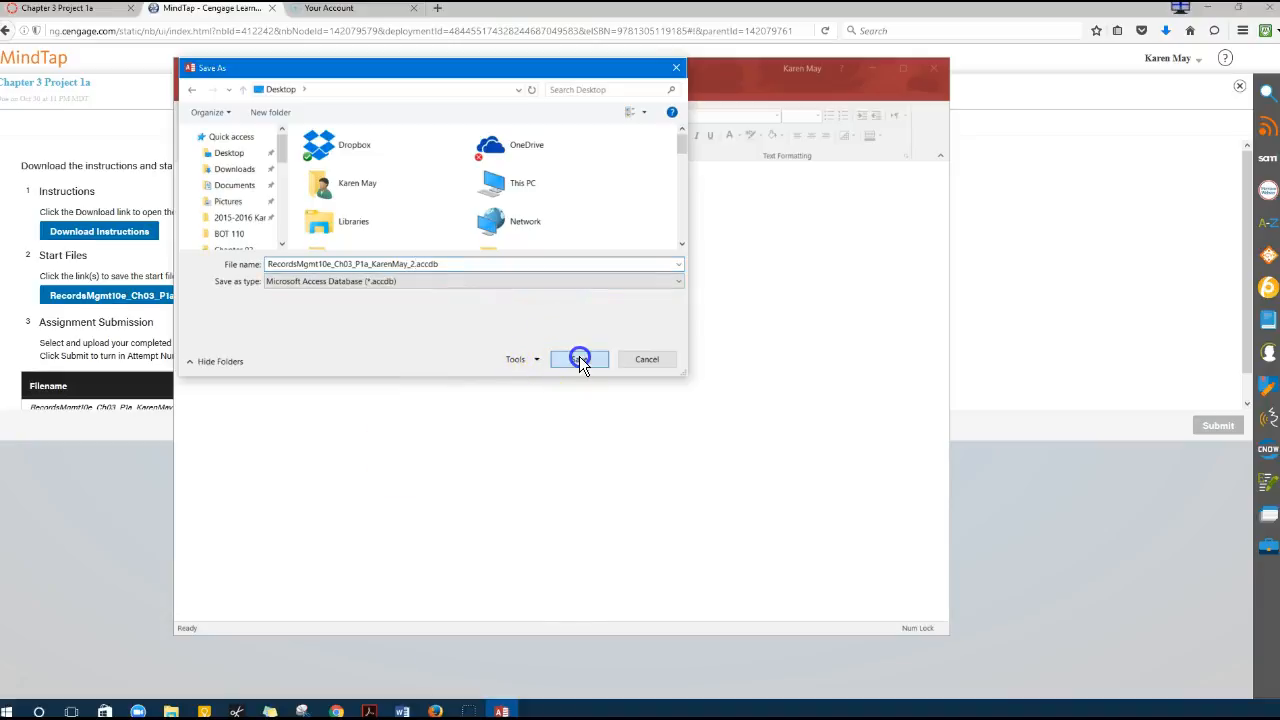
left_click(685, 357)
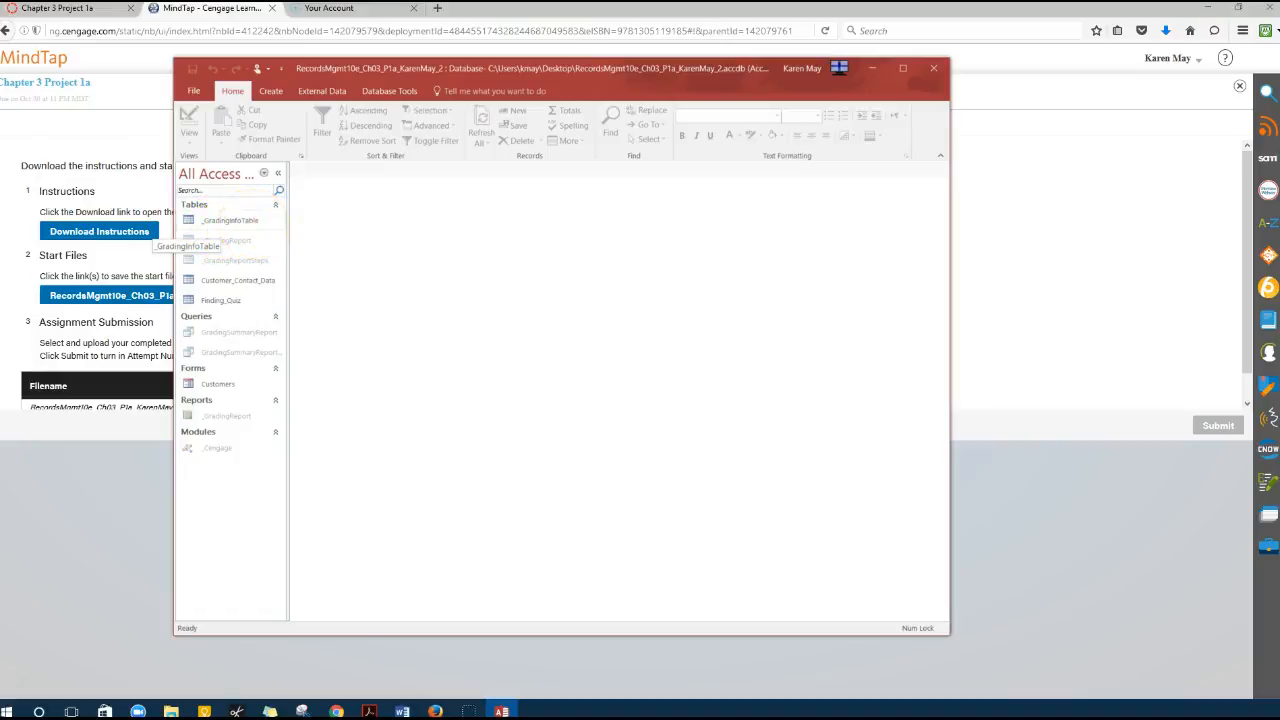
Open the _GradingInfoTable table to check the student's first and last name in the first record.
left_click(225, 222)
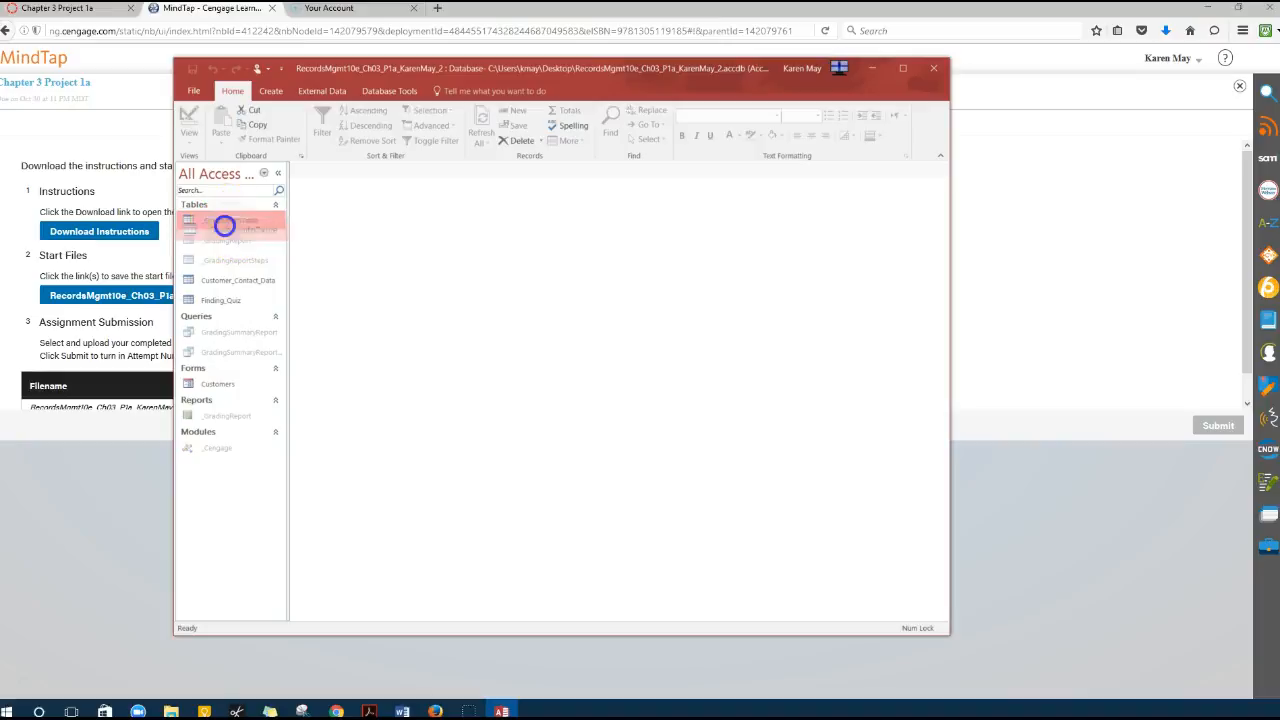
double_click(224, 218)
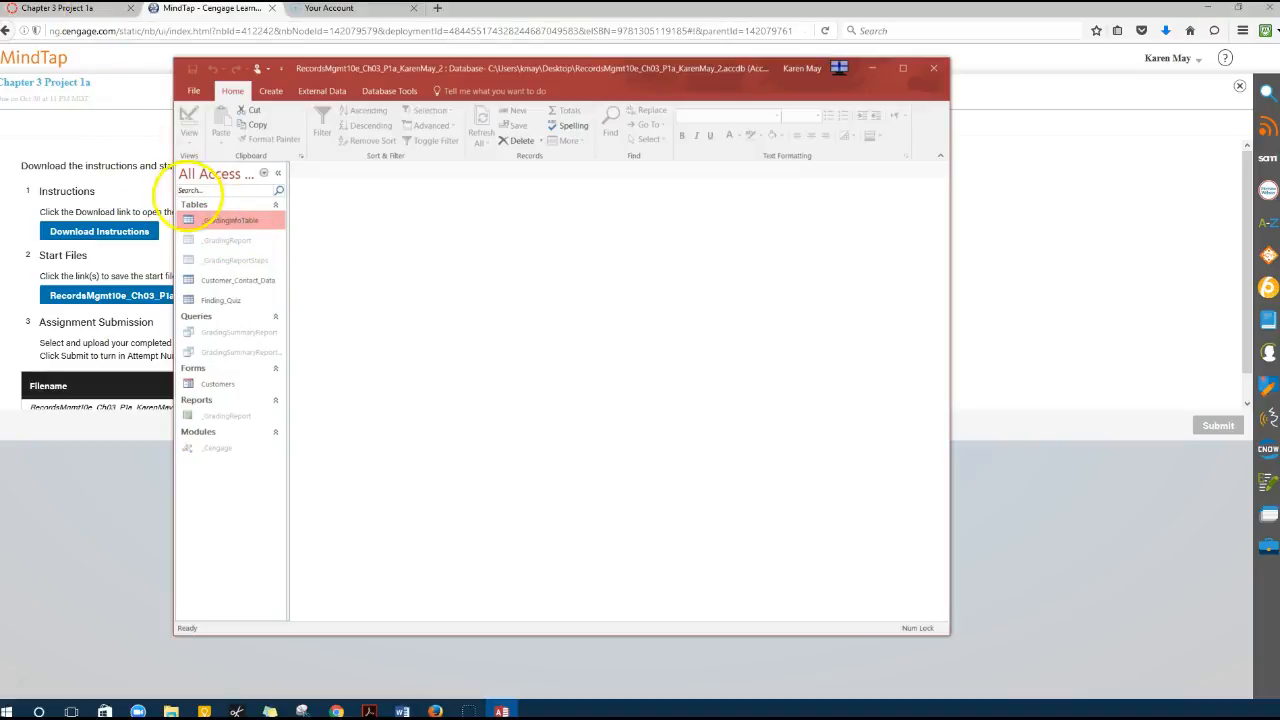
left_click(206, 220)
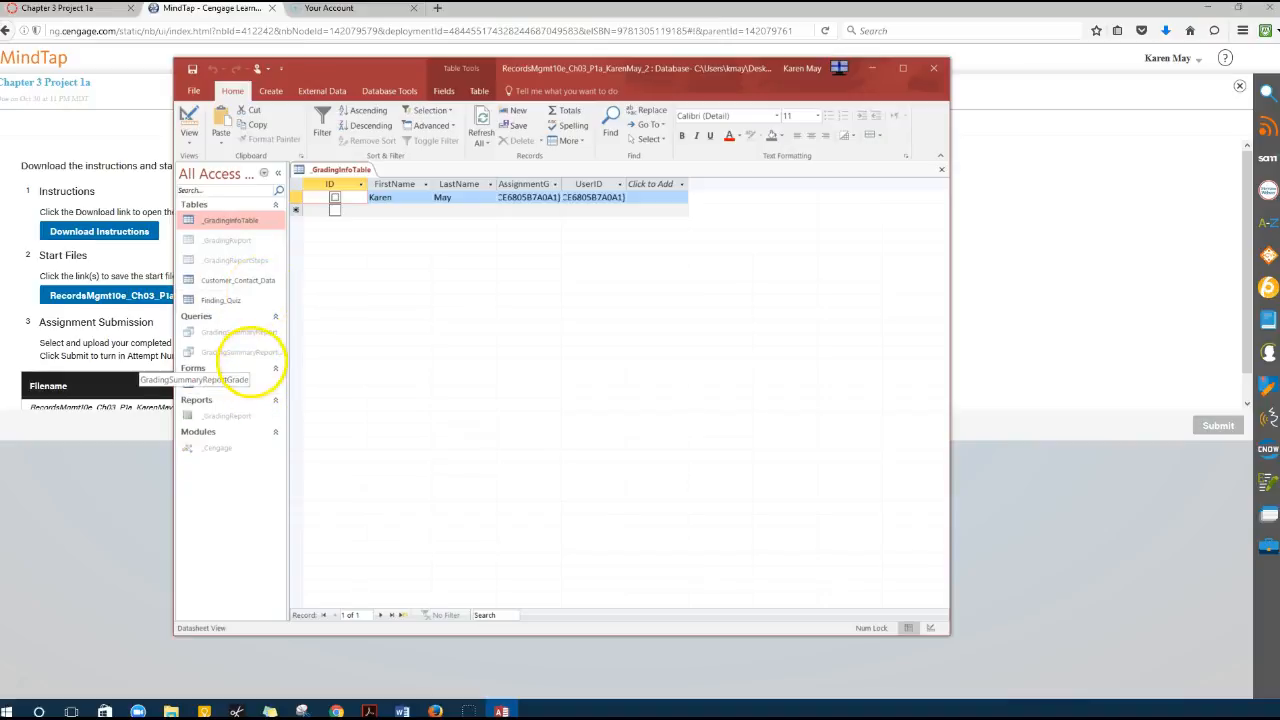
Open the Customers form in Form View.
left_click(250, 367)
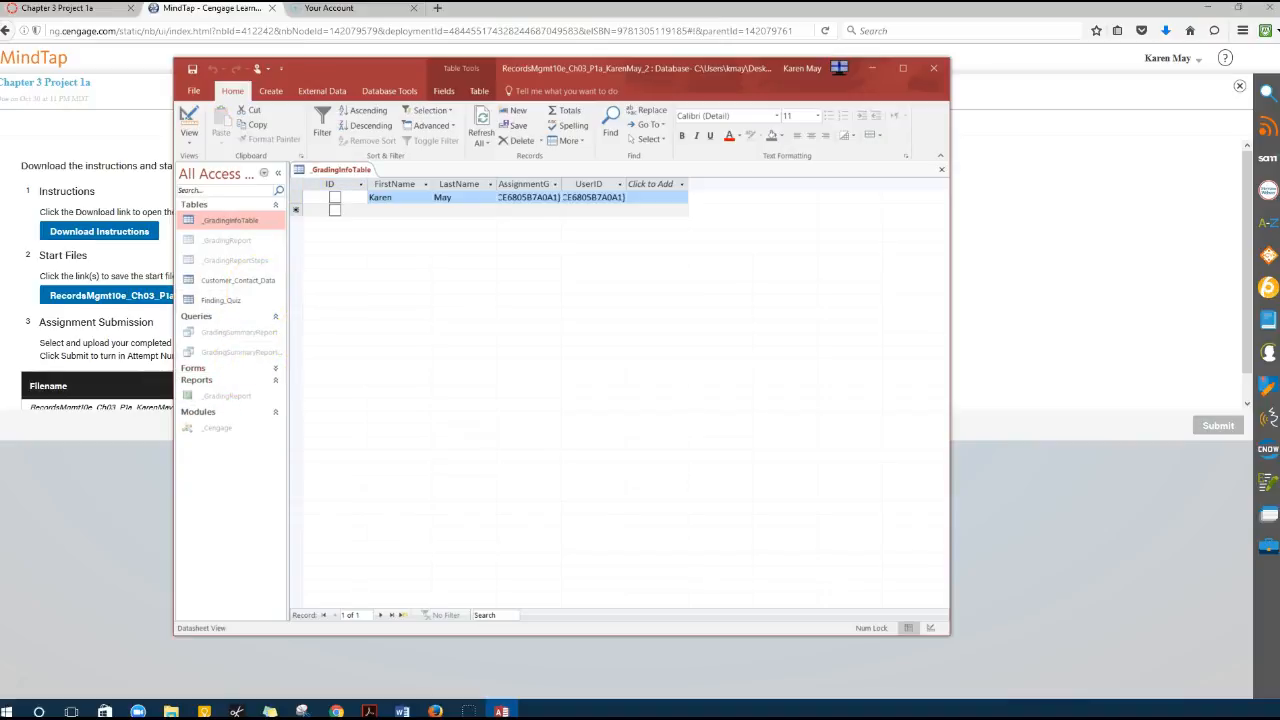
left_click(220, 368)
left_click(220, 384)
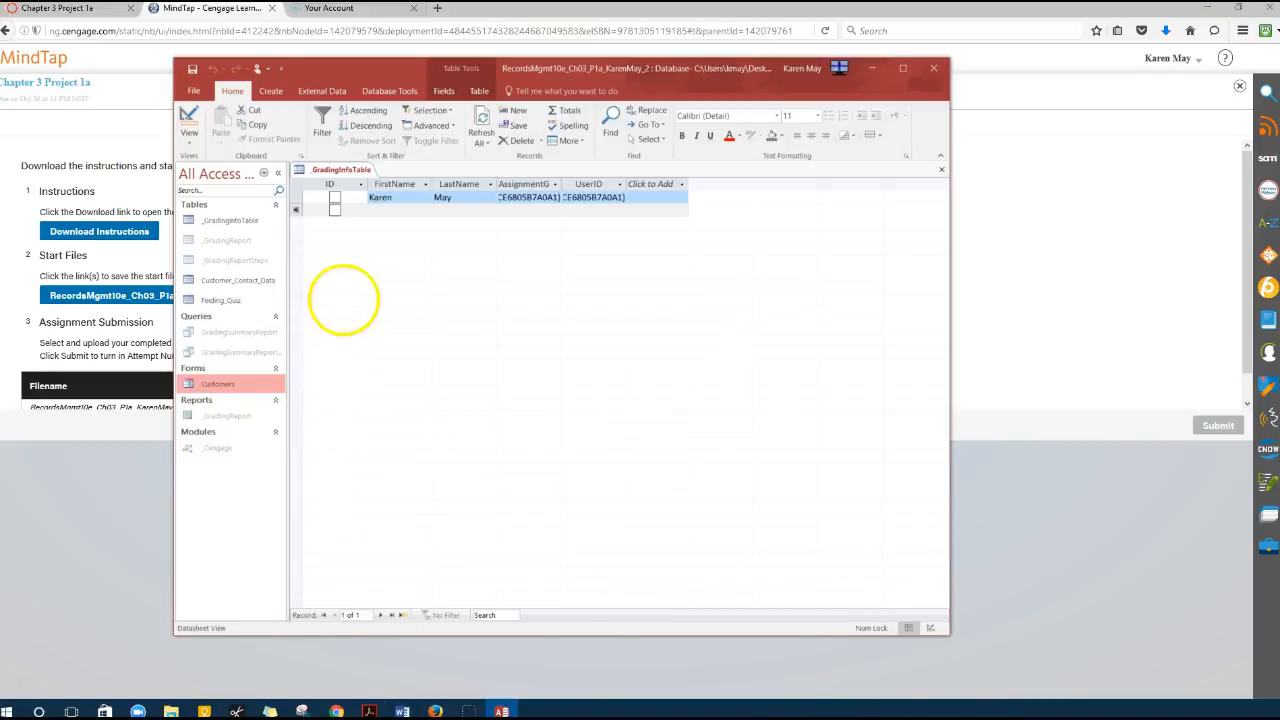
left_click(421, 313)
left_click(365, 400)
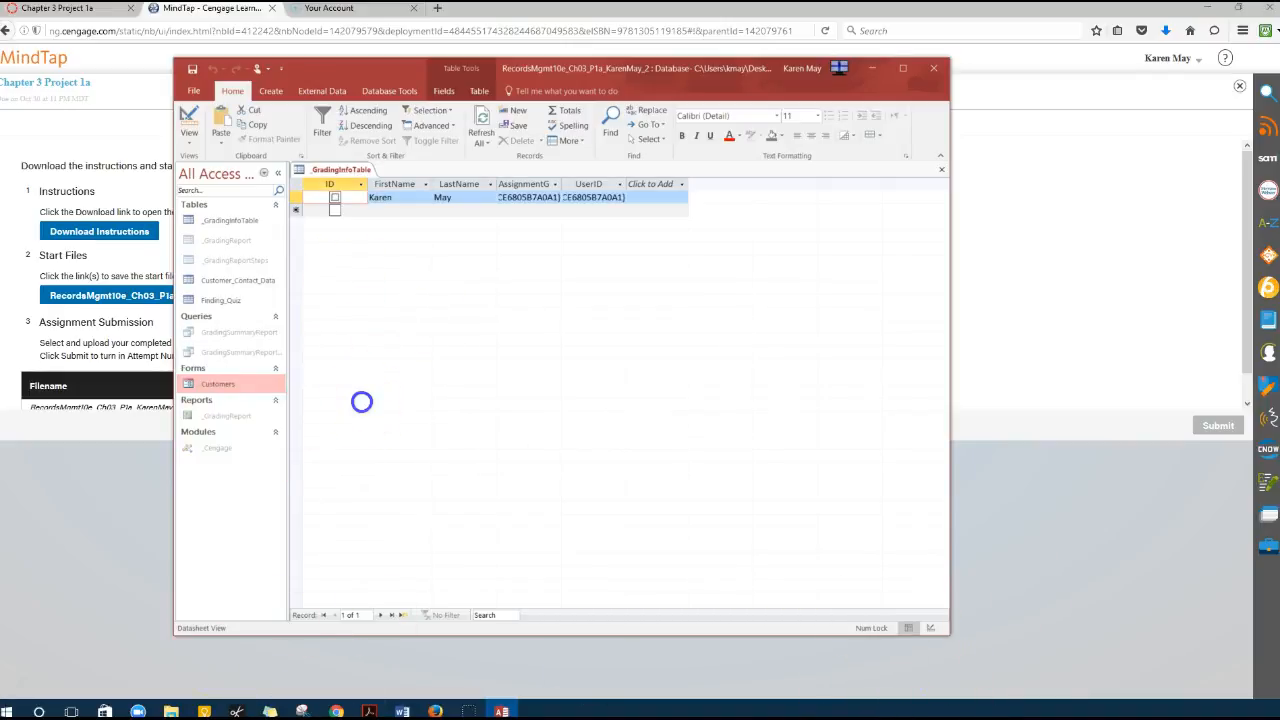
double_click(190, 384)
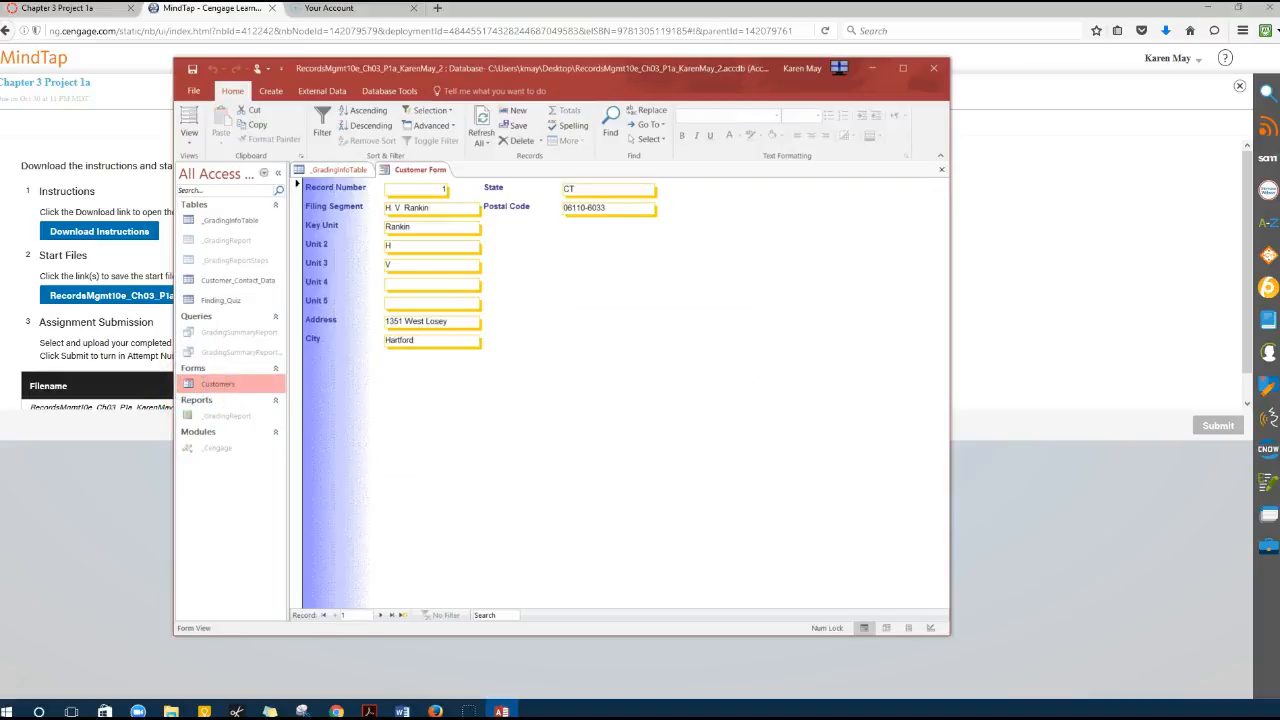
left_click(190, 140)
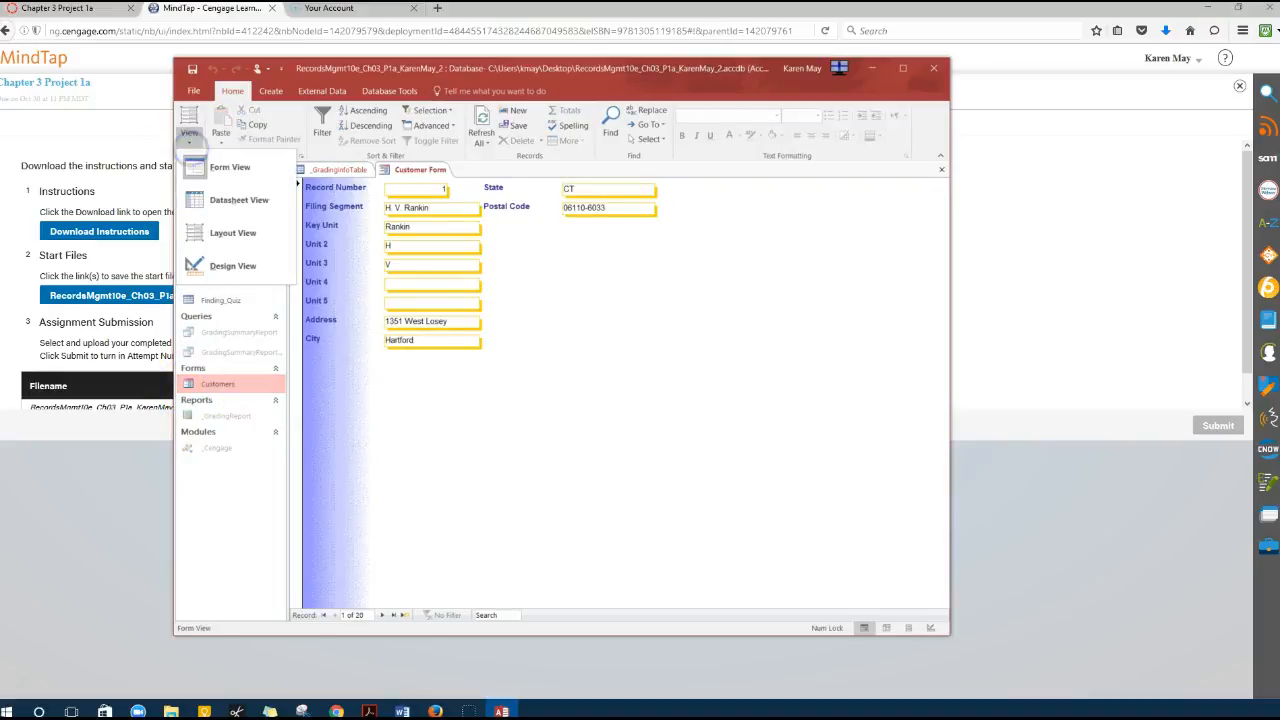
left_click(222, 167)
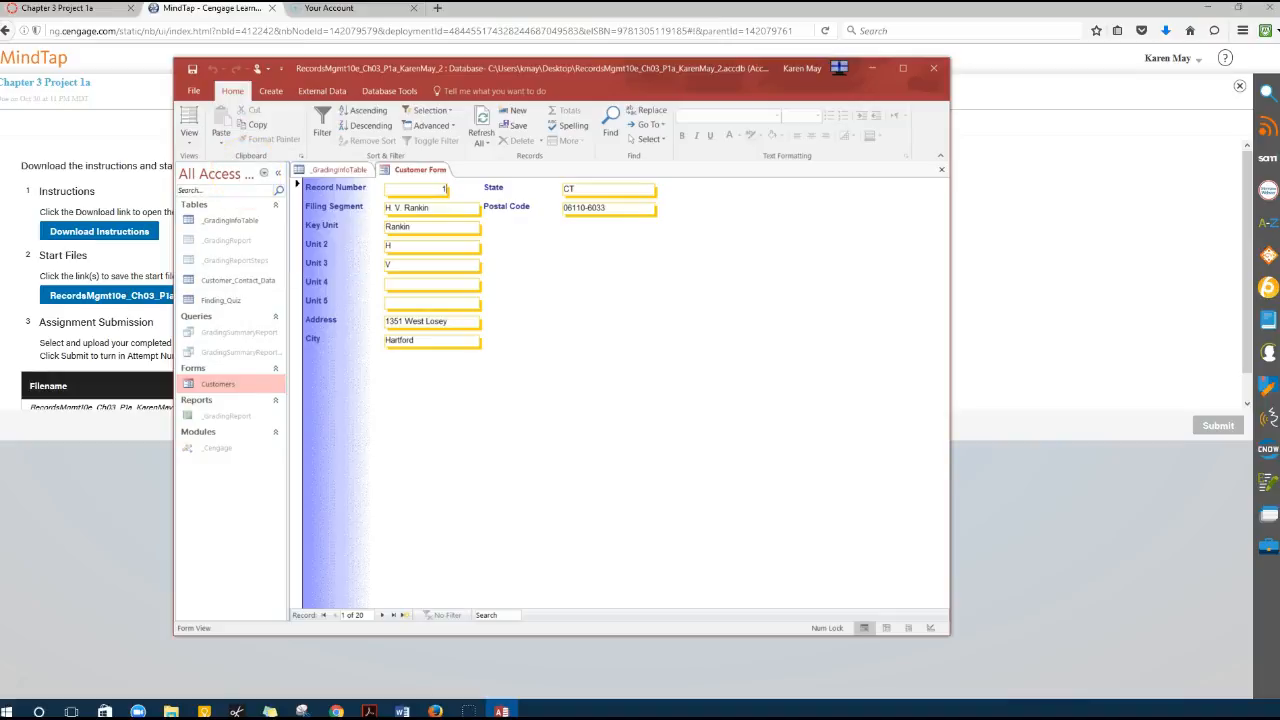
left_click(220, 300)
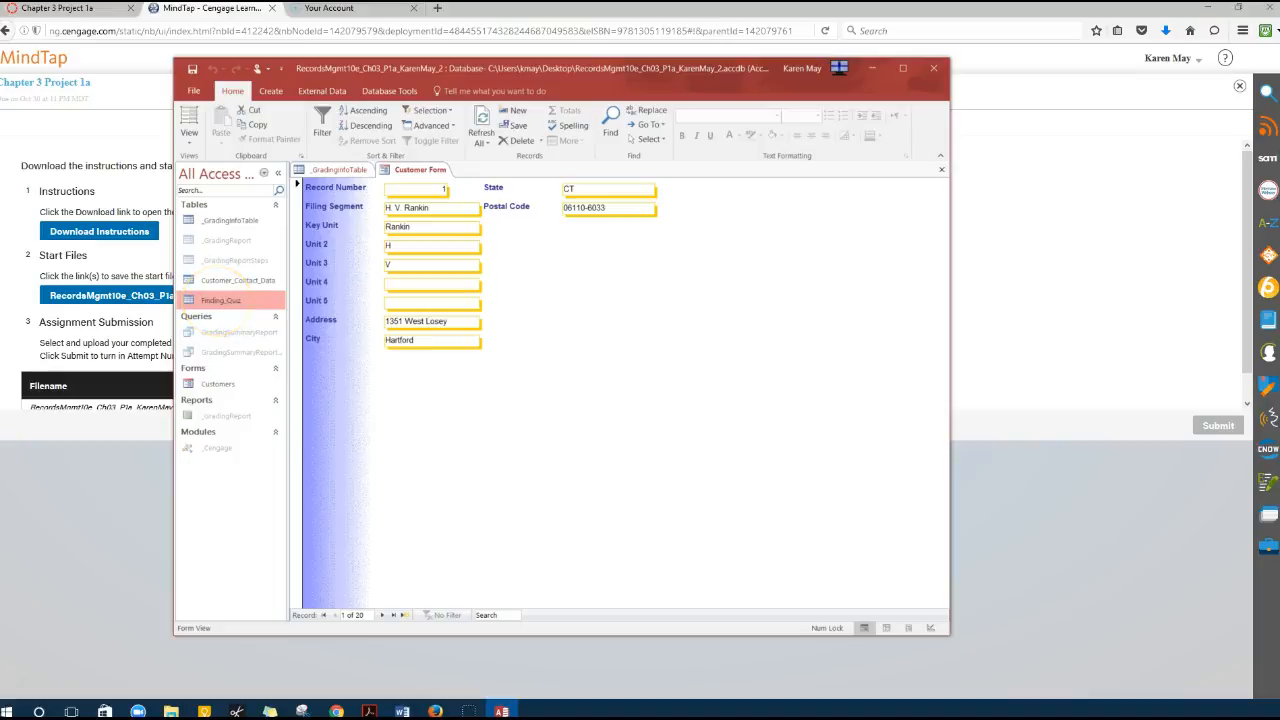
left_click(224, 302)
left_click(219, 303)
left_click(234, 300)
left_click(207, 297)
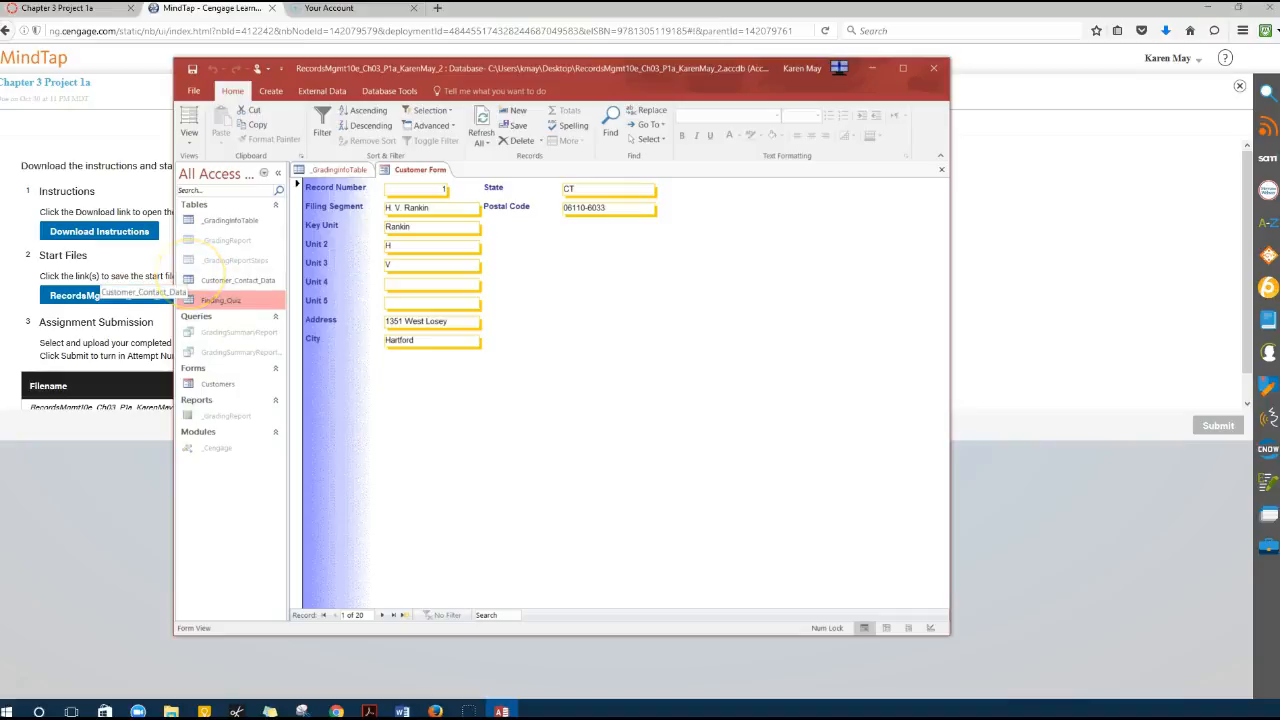
left_click(229, 298)
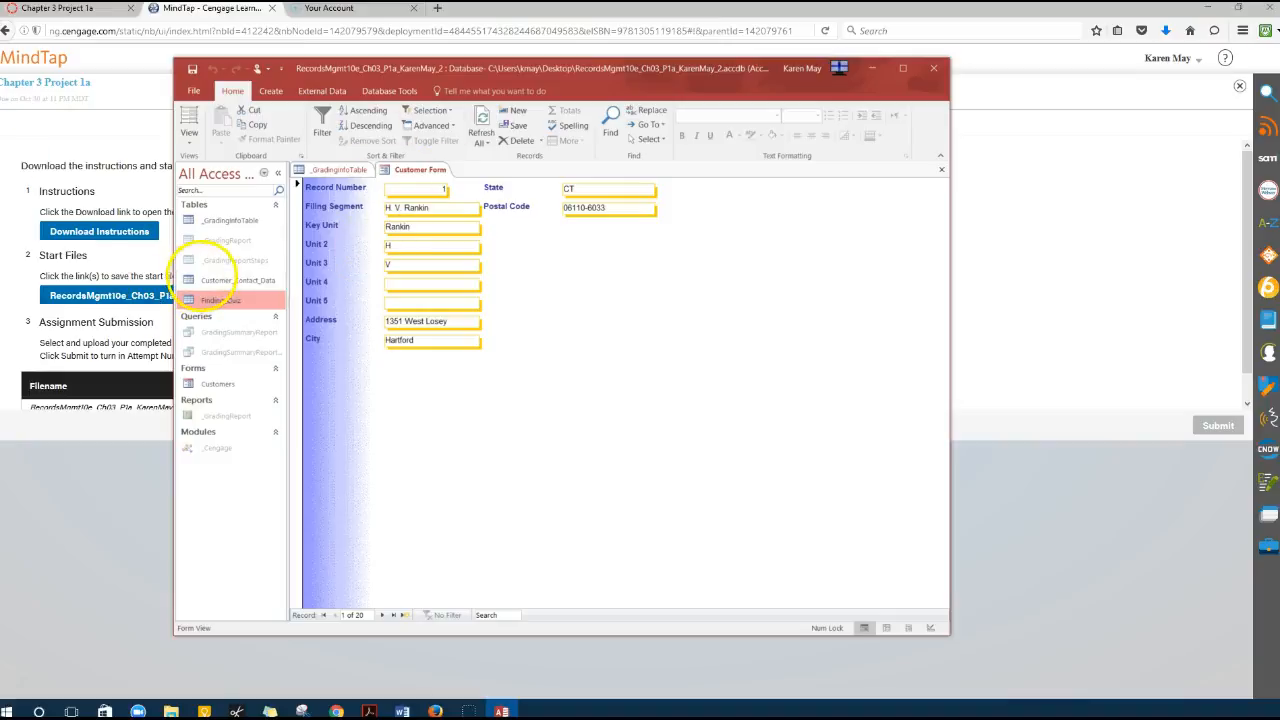
Open the Customer_Contact_Data table to look over its records and close it again.
left_click(204, 277)
double_click(204, 277)
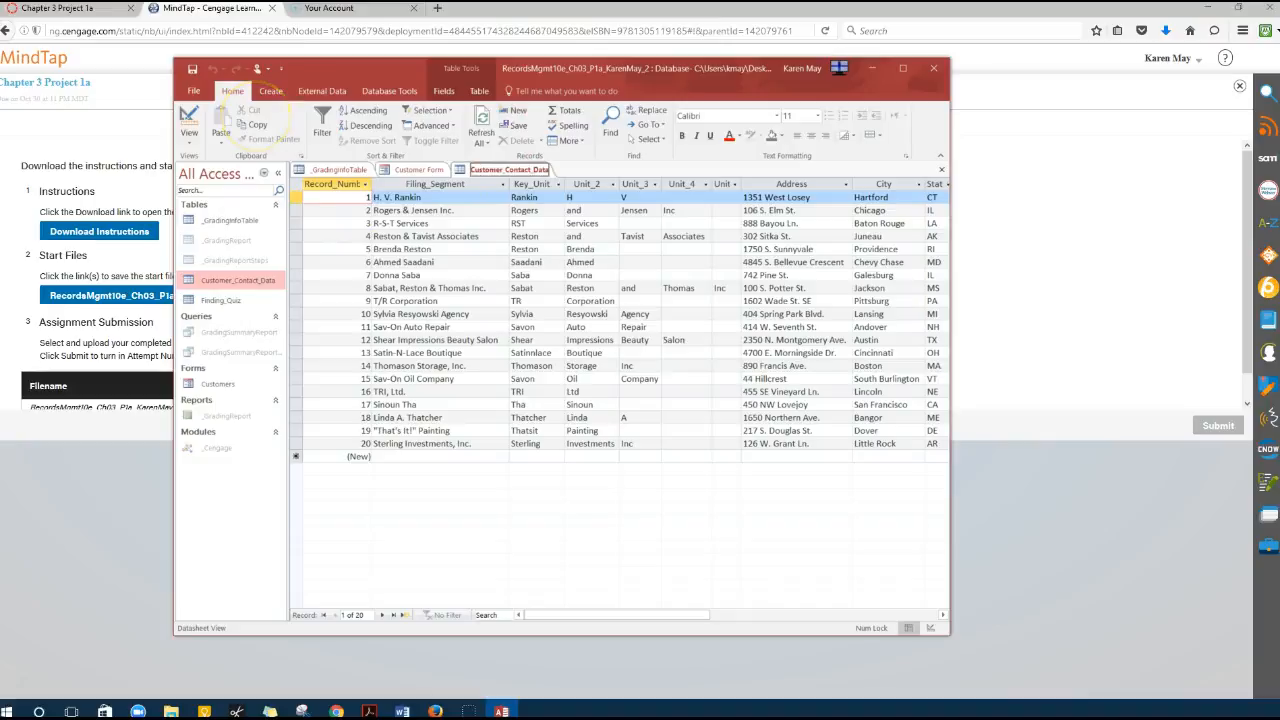
left_click(941, 170)
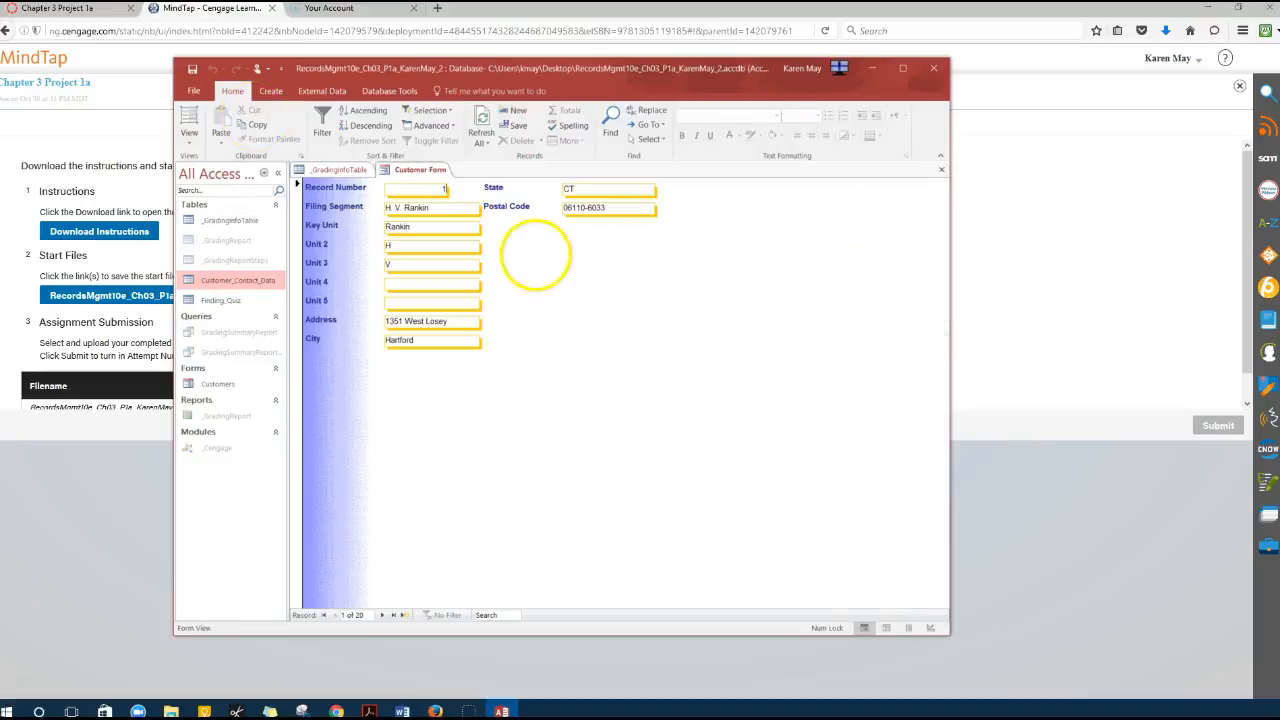
Open the Finding_Quiz table and review its questions alongside the Customers form.
left_click(222, 300)
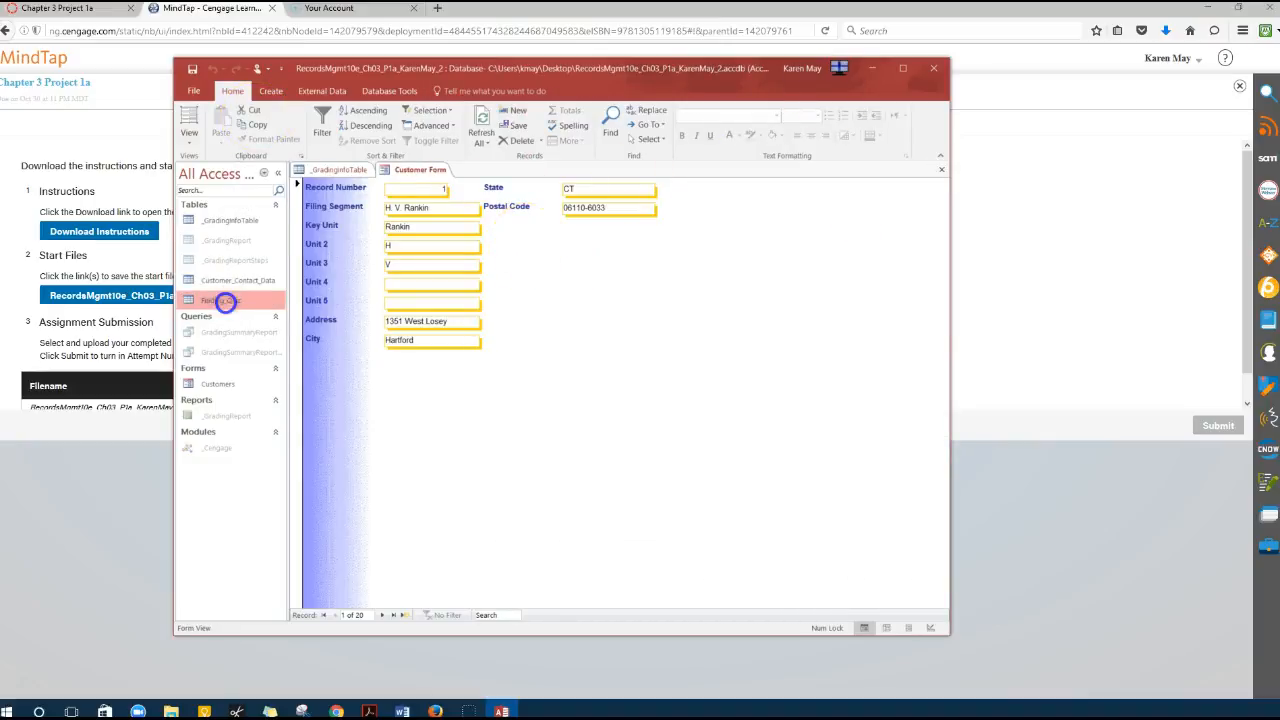
left_click(233, 304)
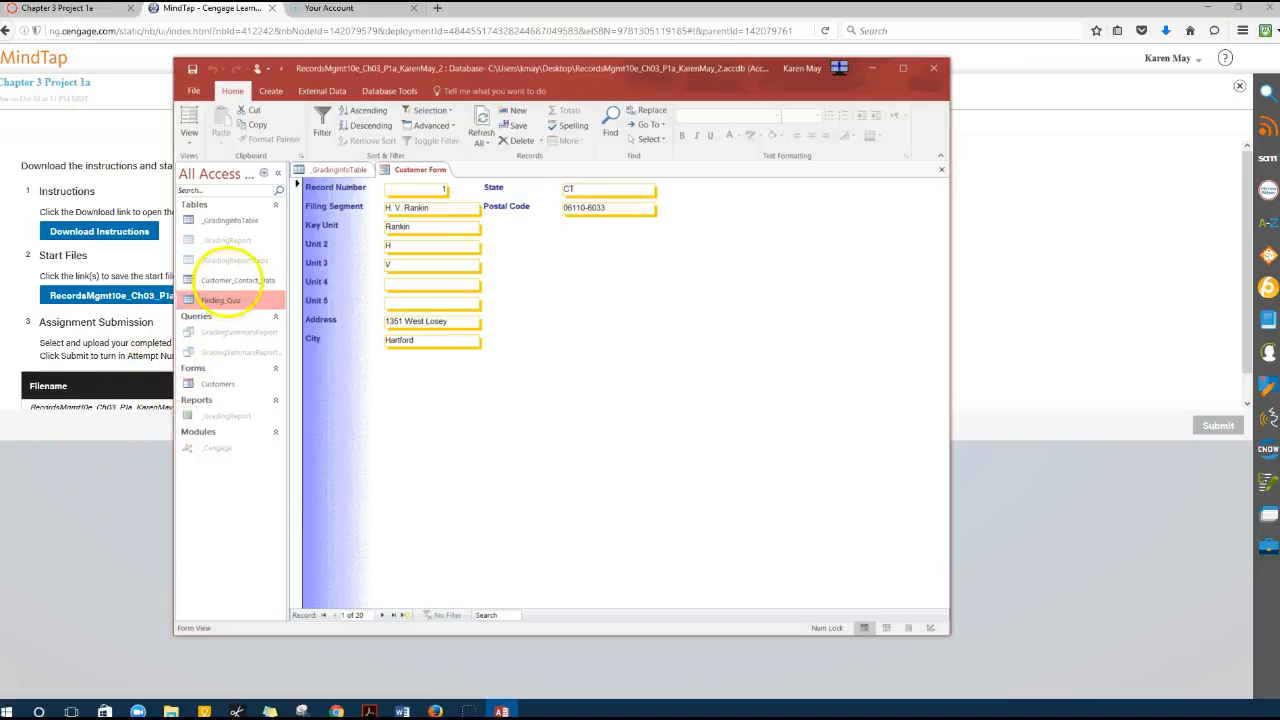
double_click(222, 299)
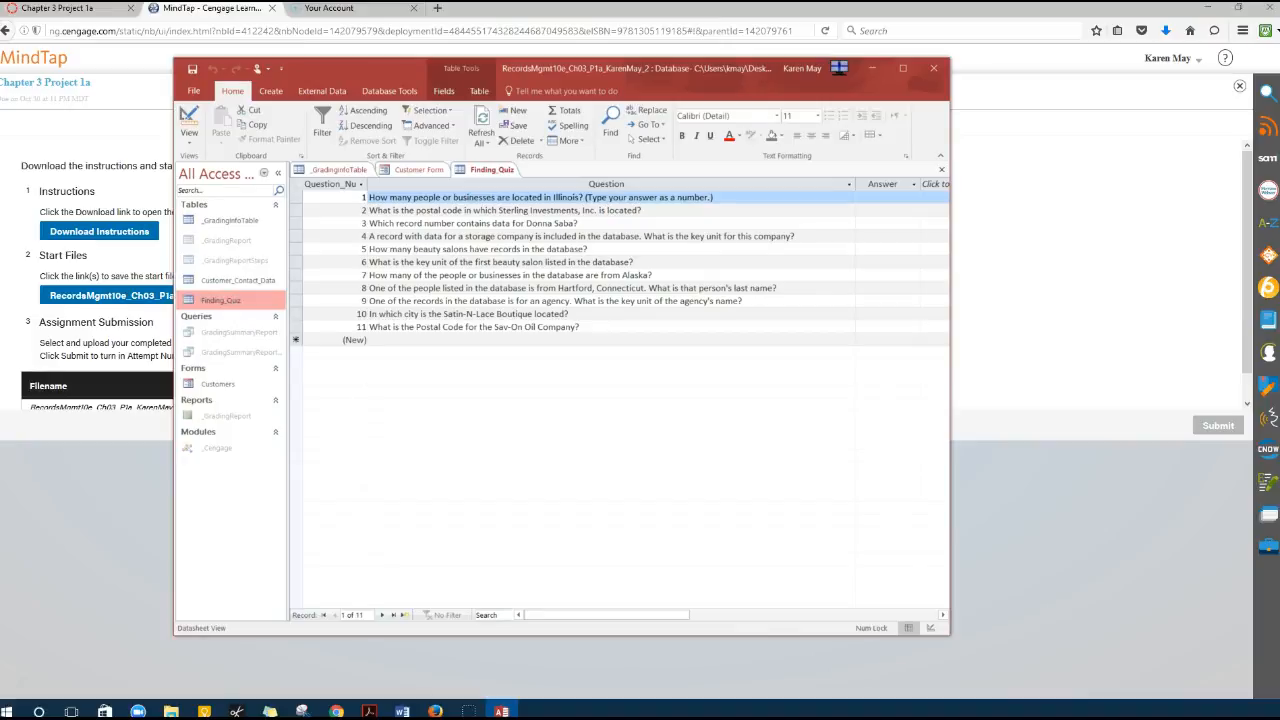
left_click(418, 169)
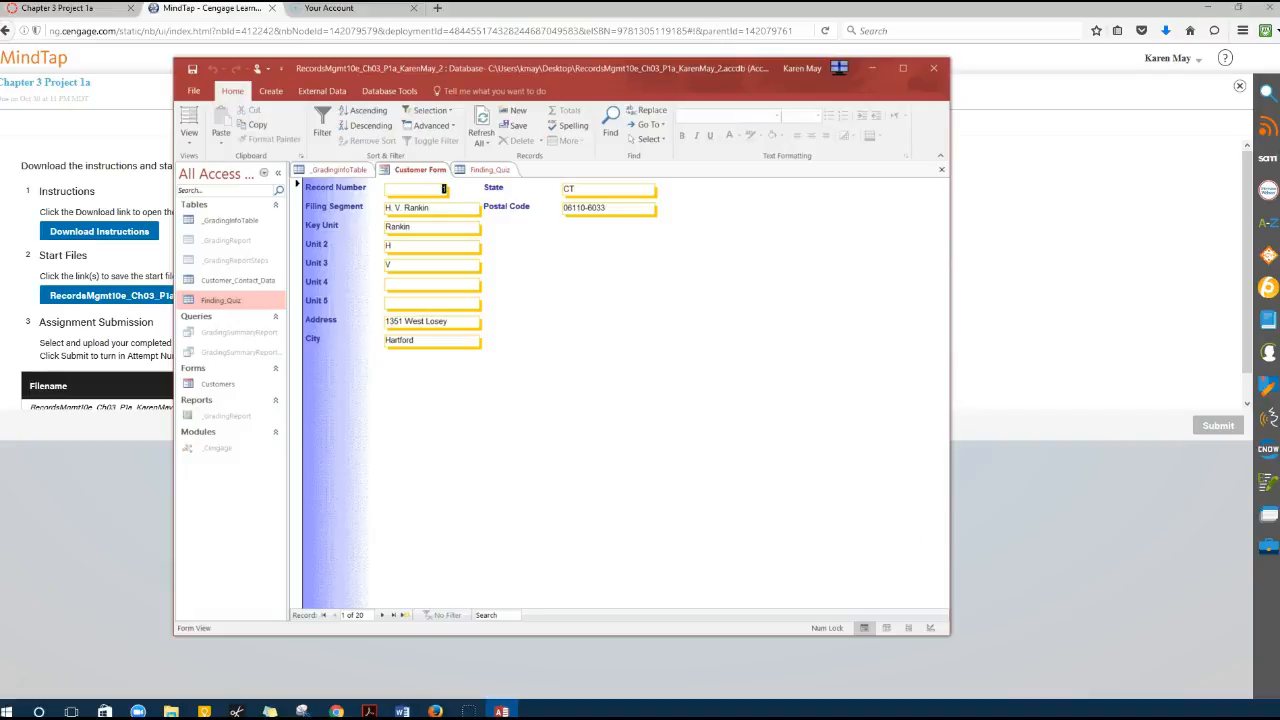
left_click(490, 169)
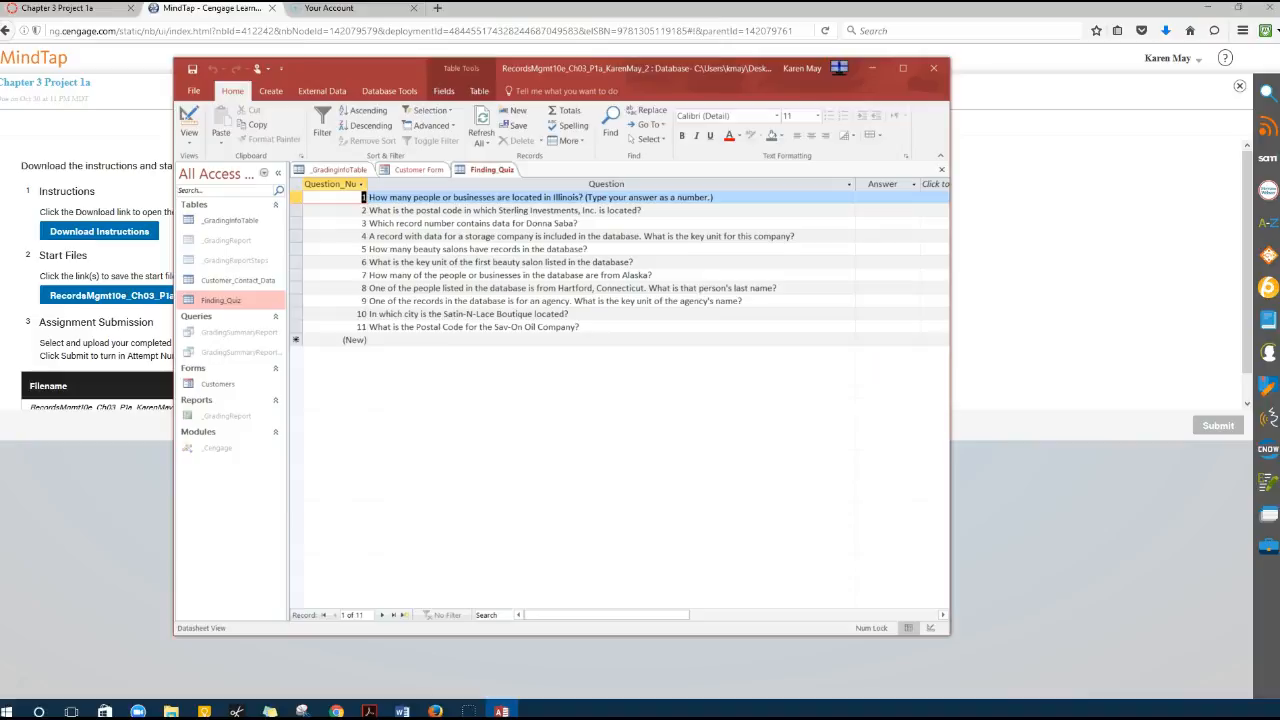
Search the State field of the Customers form for IL and step through all matching records.
left_click(418, 169)
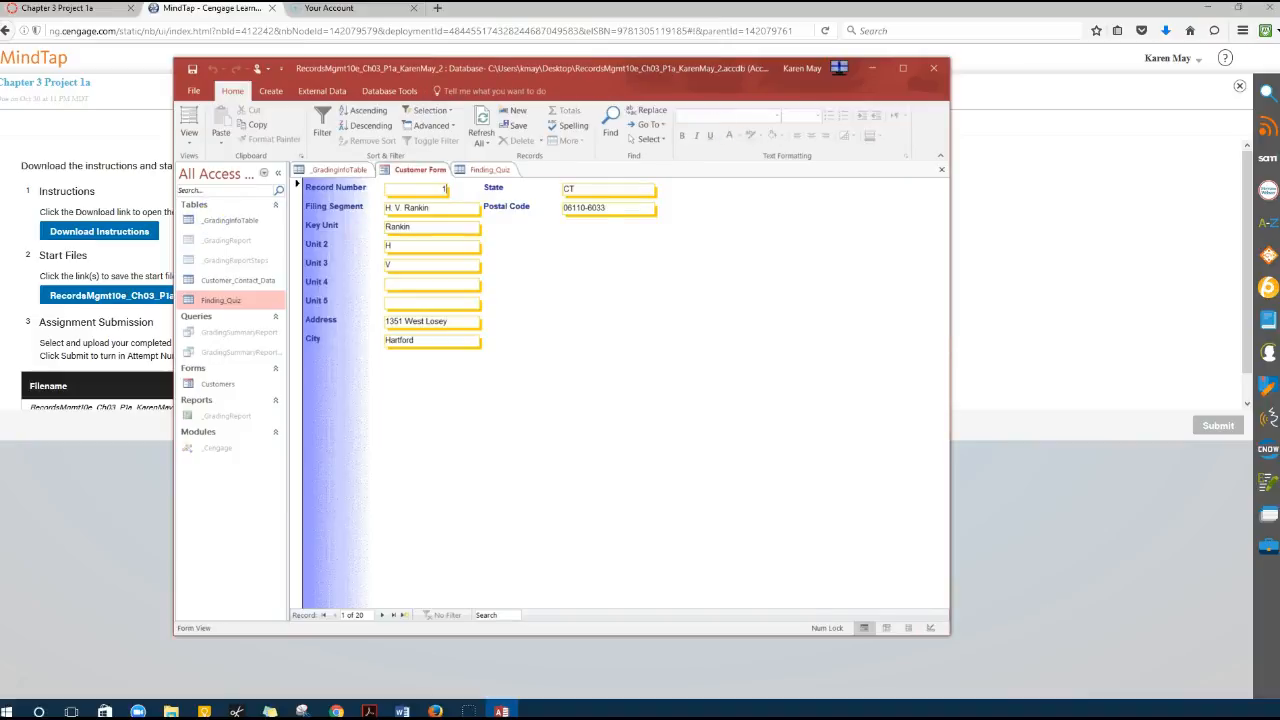
left_click(402, 711)
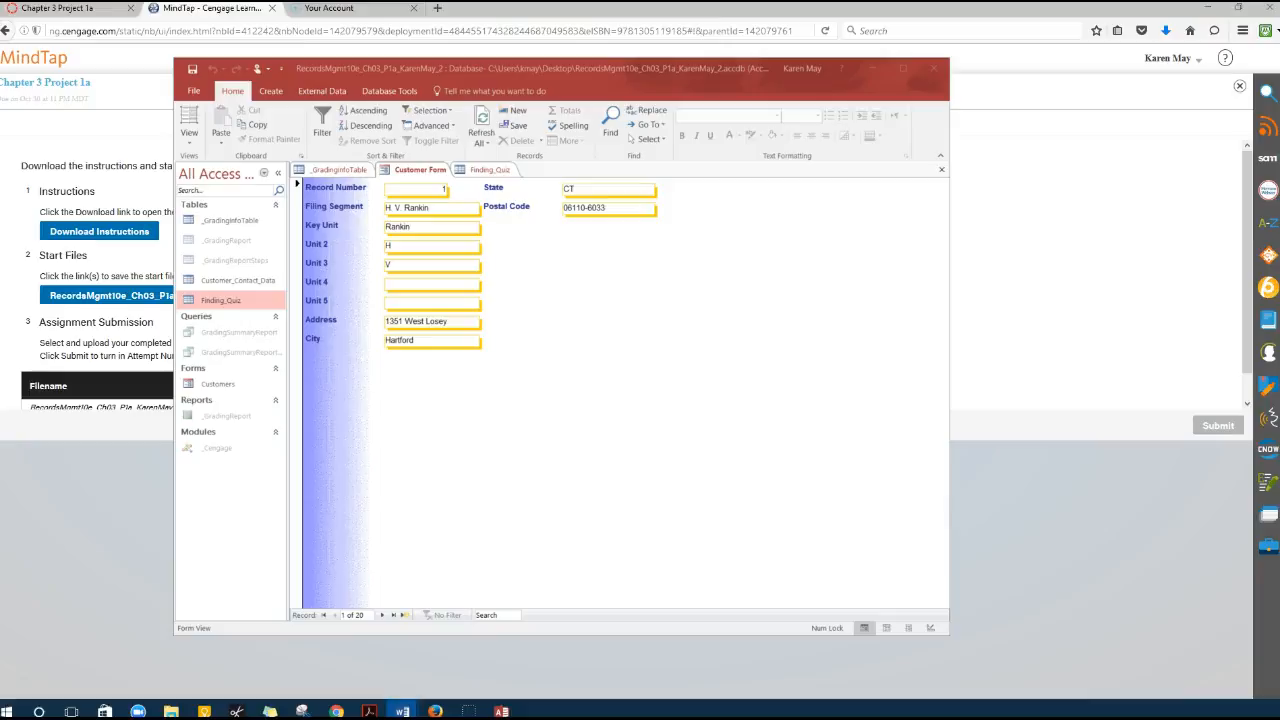
left_click(572, 189)
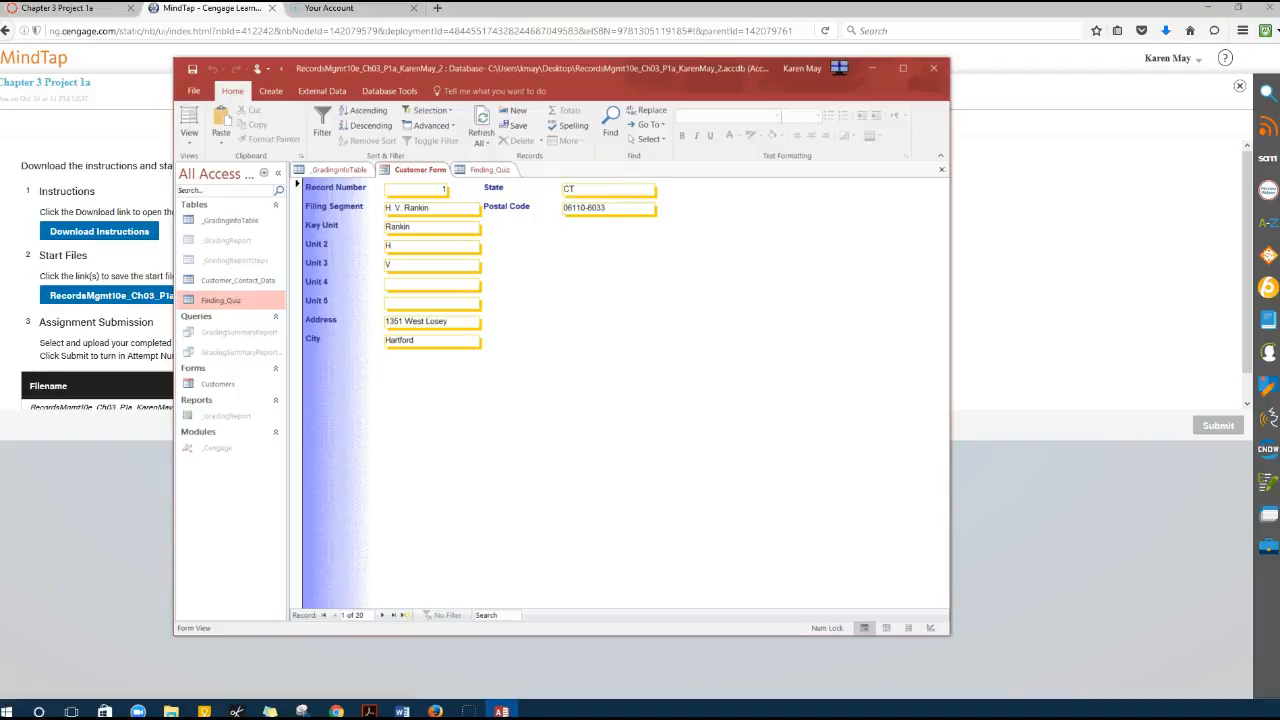
left_click(610, 125)
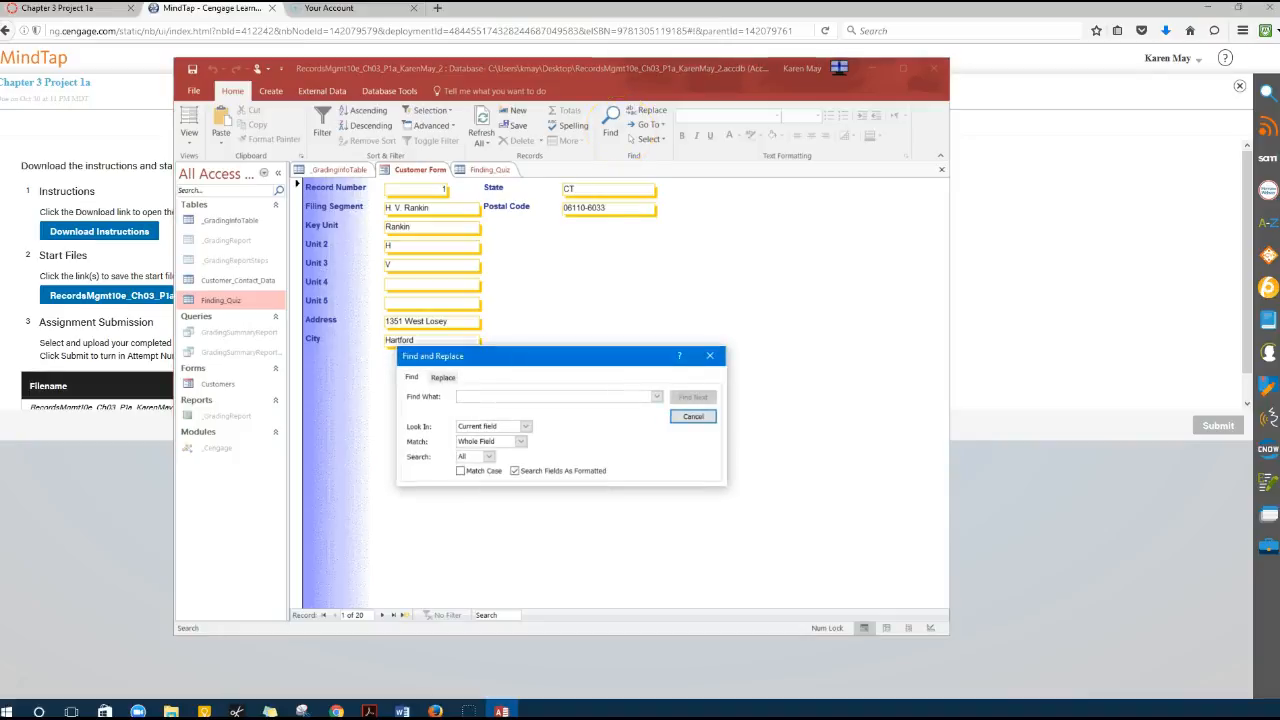
type("3")
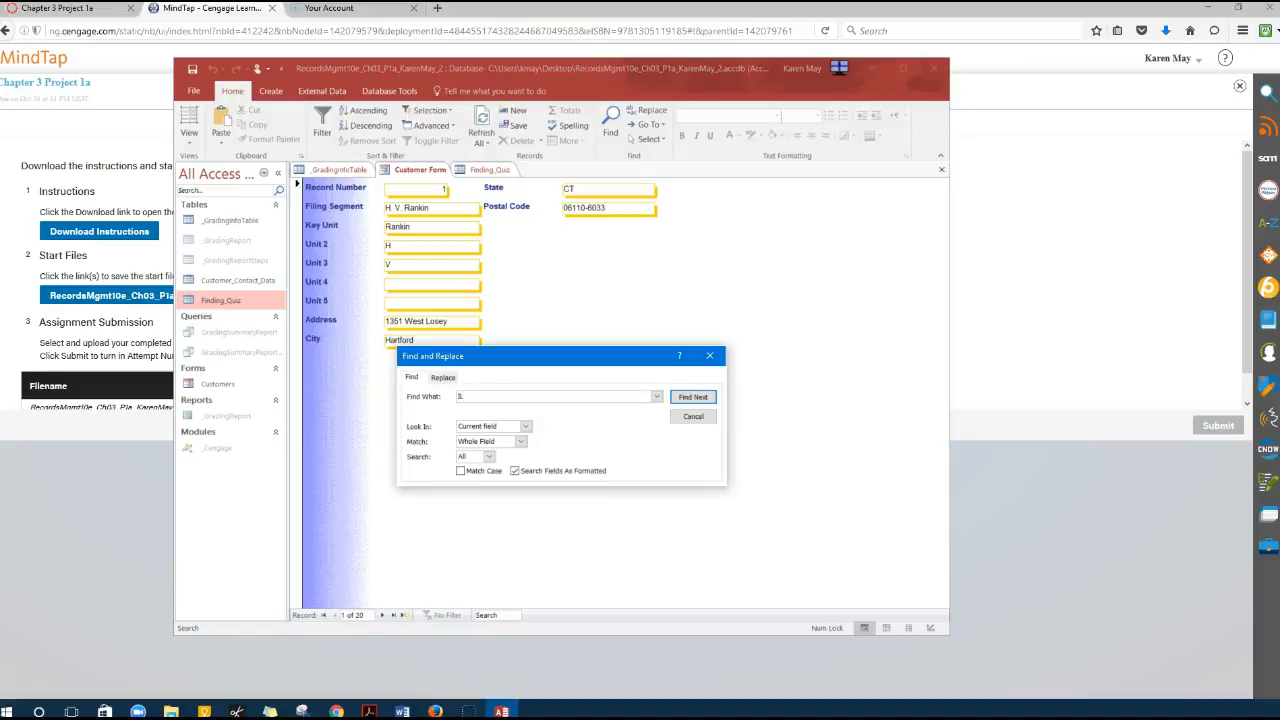
left_click(693, 397)
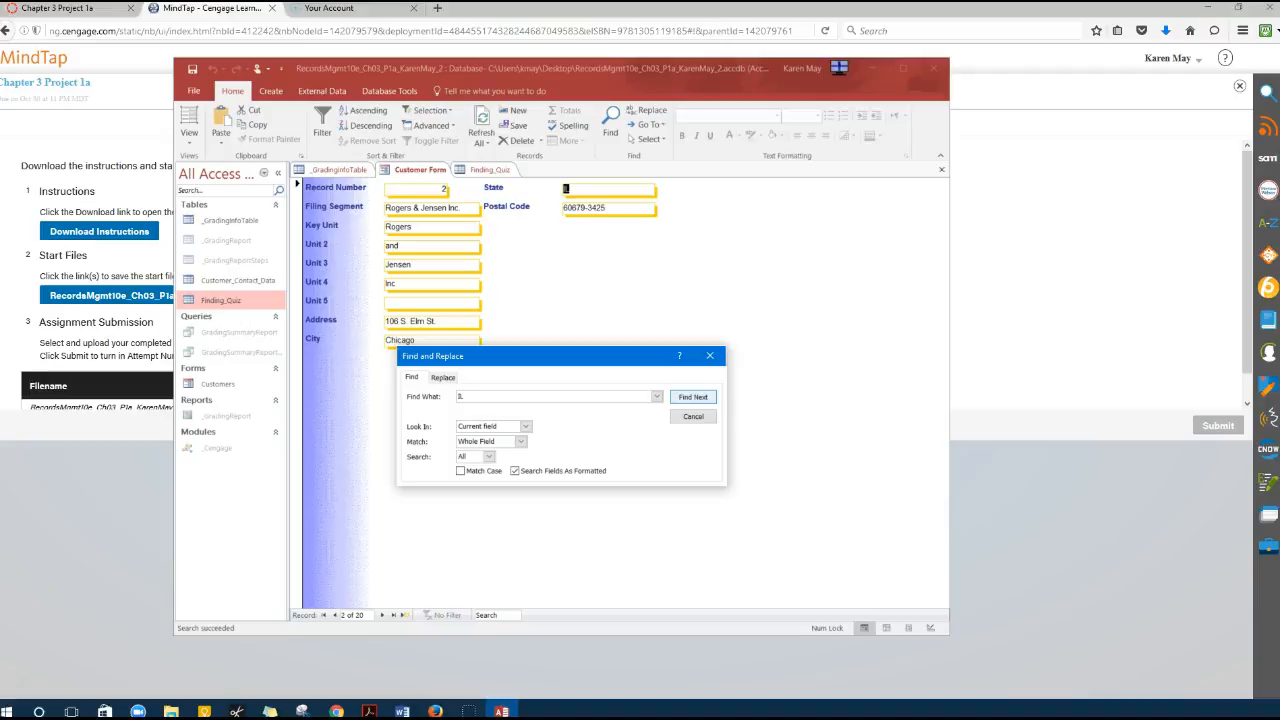
left_click(692, 397)
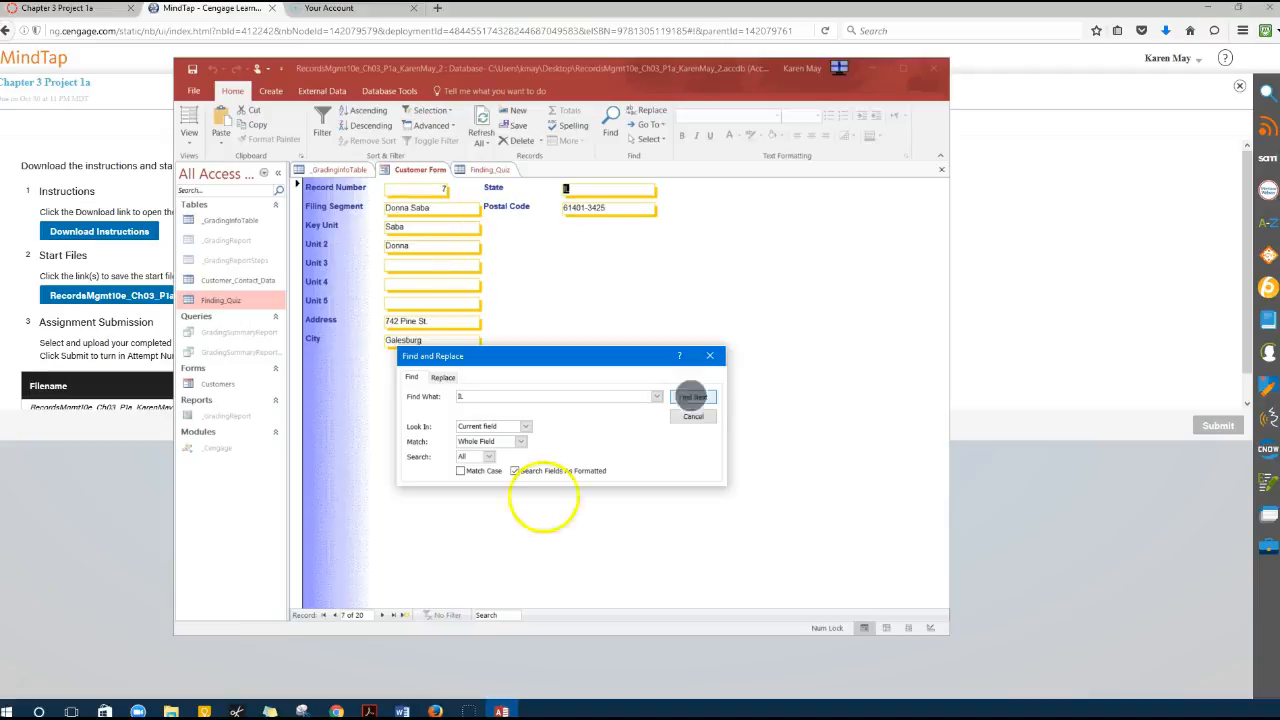
left_click(352, 636)
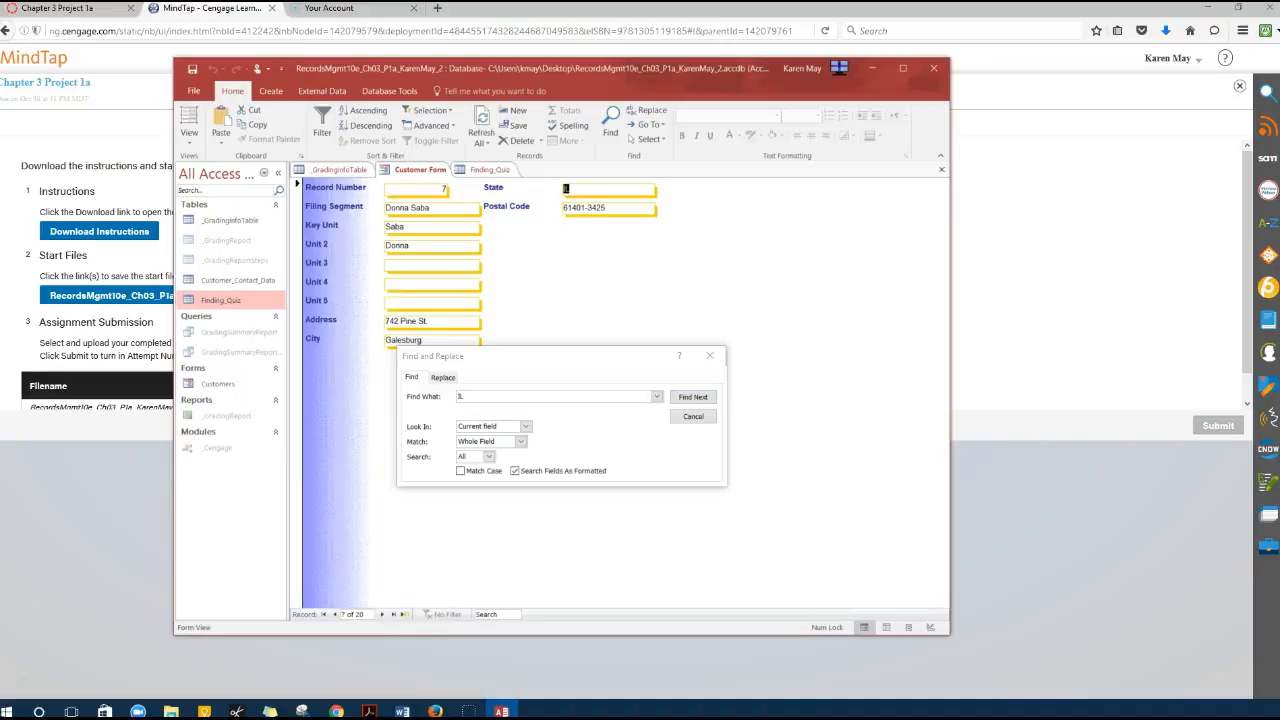
left_click(692, 397)
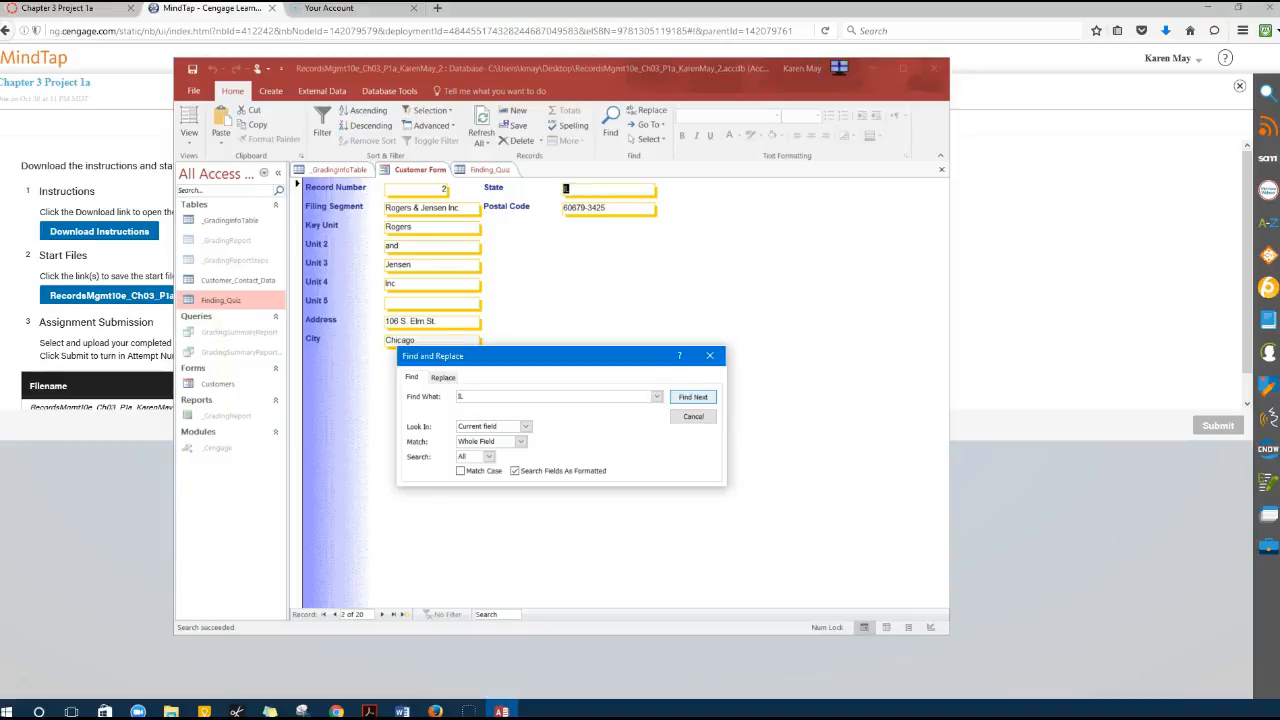
Enter 2 as the answer to question 1 in the Finding_Quiz table and move to the answer for question 2.
left_click(490, 170)
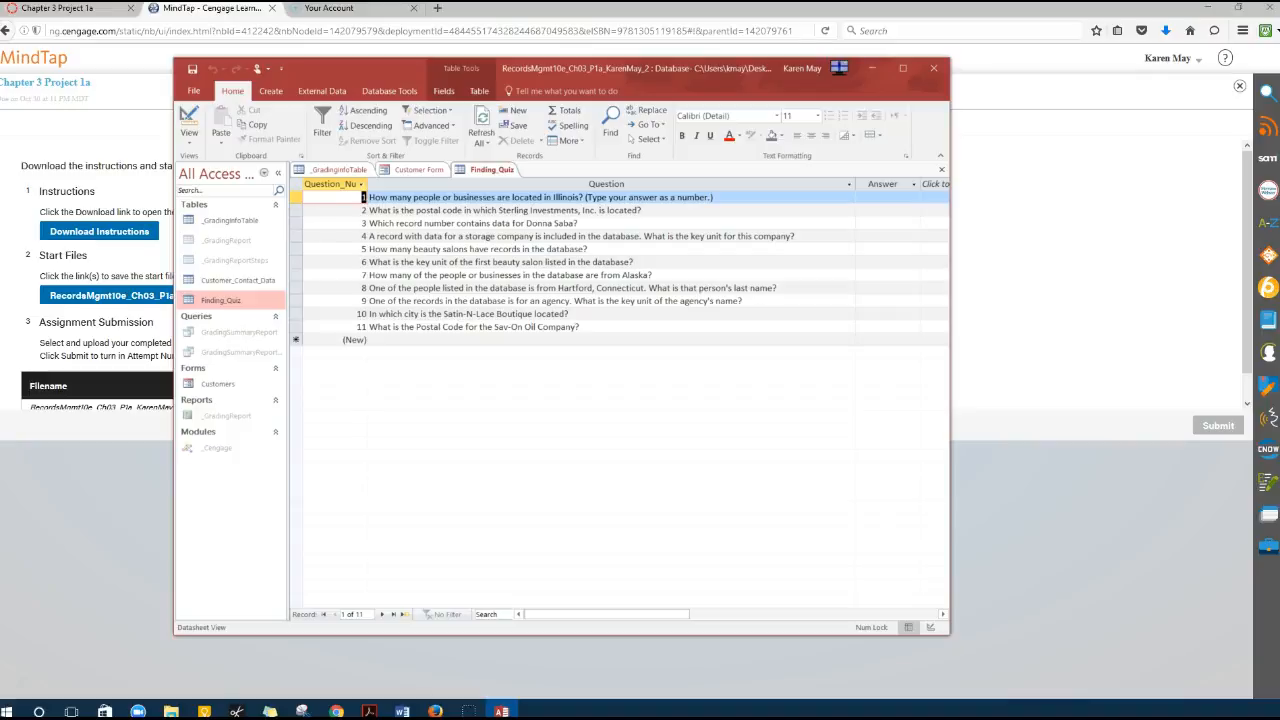
left_click(888, 197)
type("2")
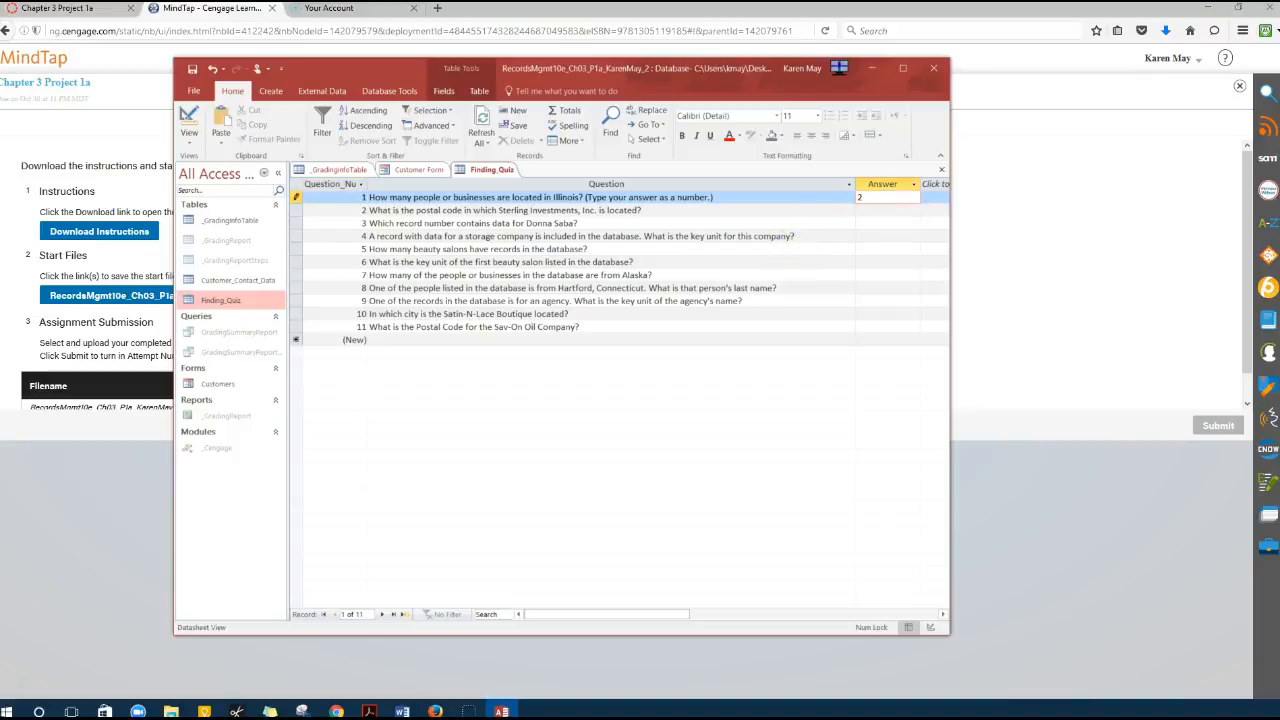
left_click(884, 211)
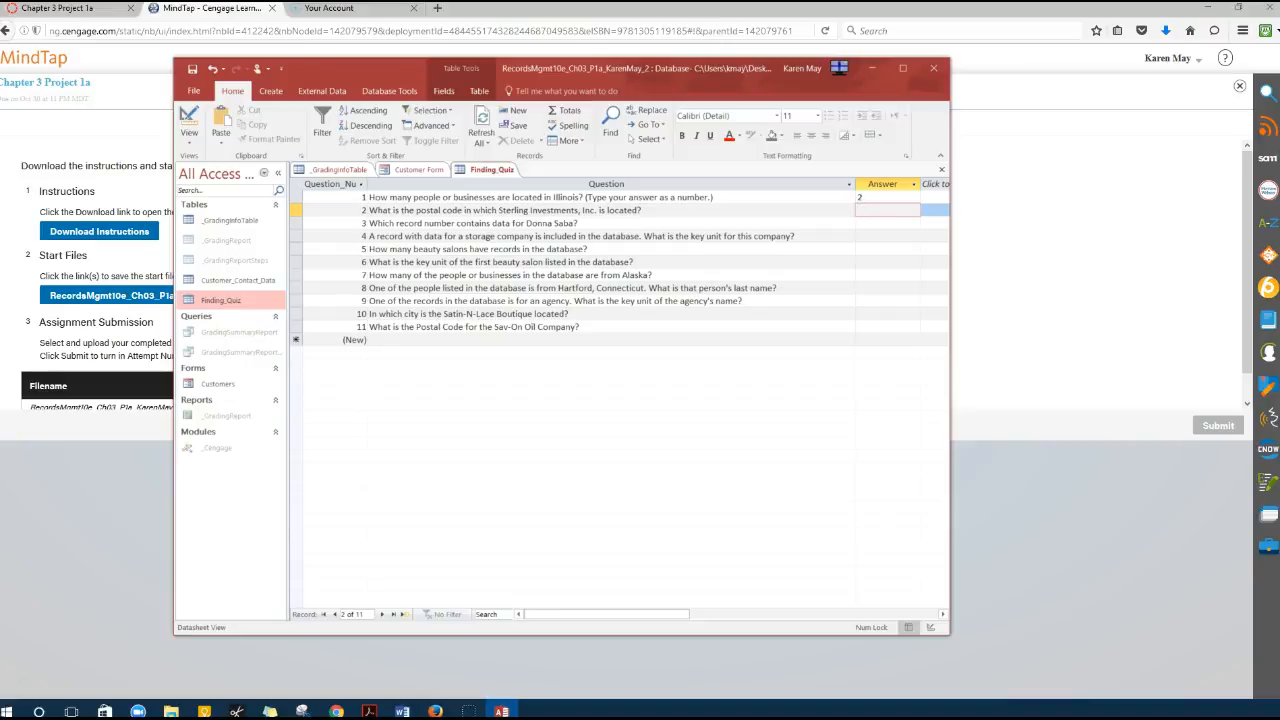
Return to the Customers form and set the Find search to match Any Part of Field.
left_click(416, 169)
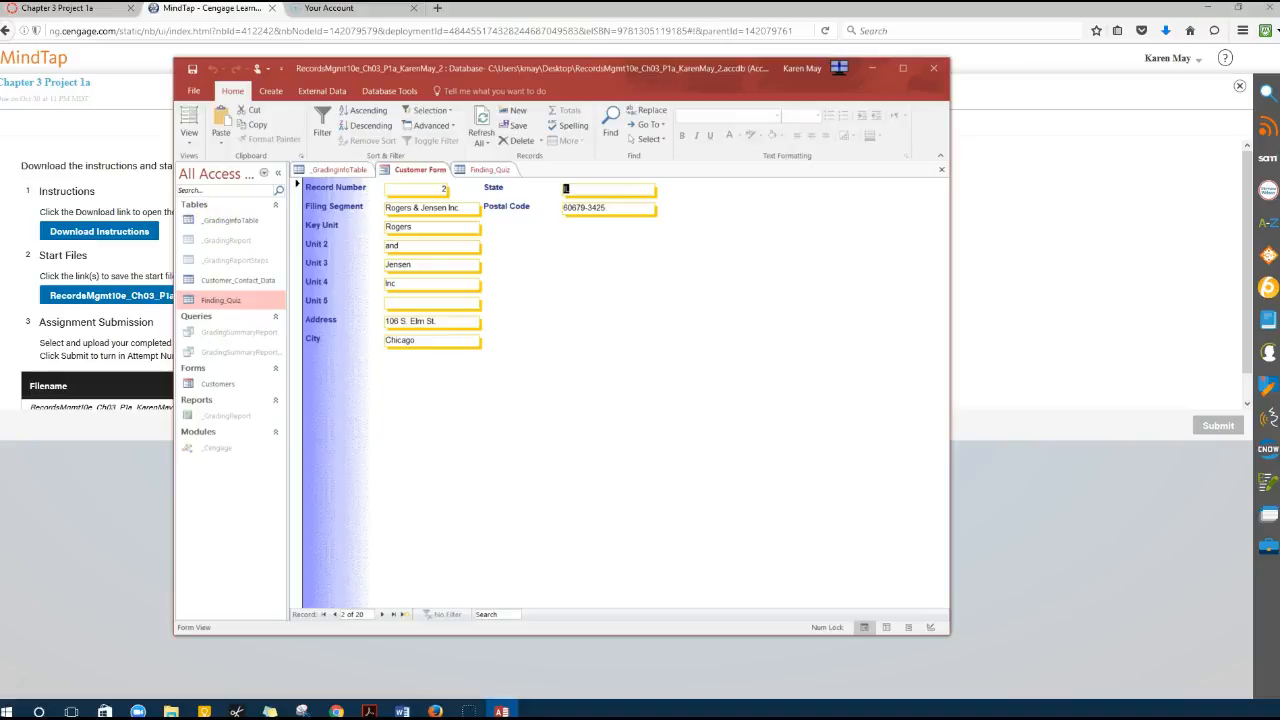
left_click(611, 122)
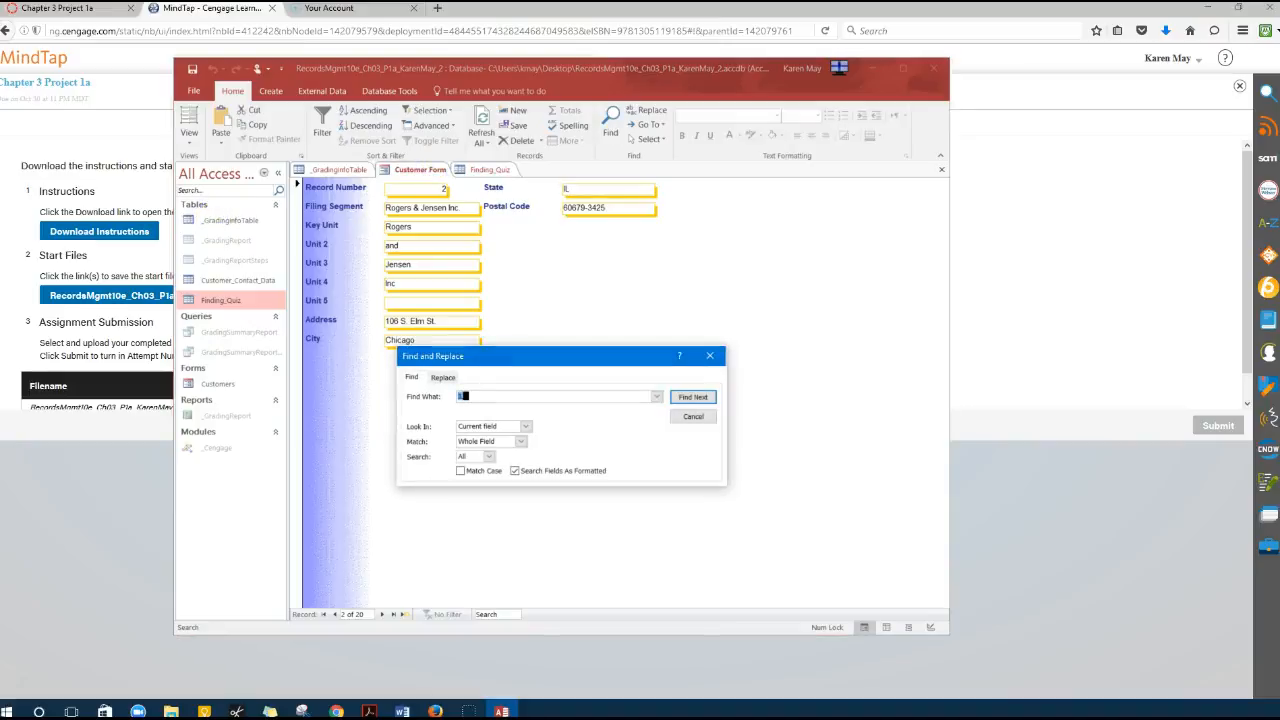
left_click(490, 441)
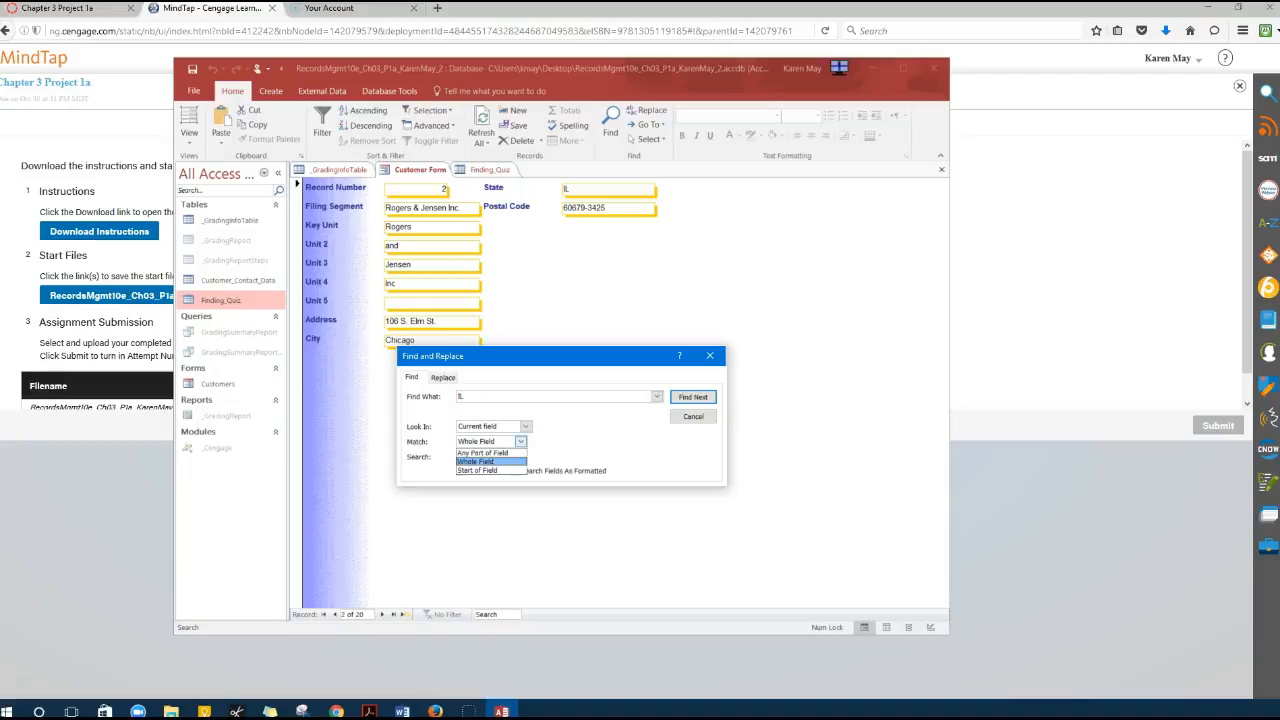
key("Up")
key("Return")
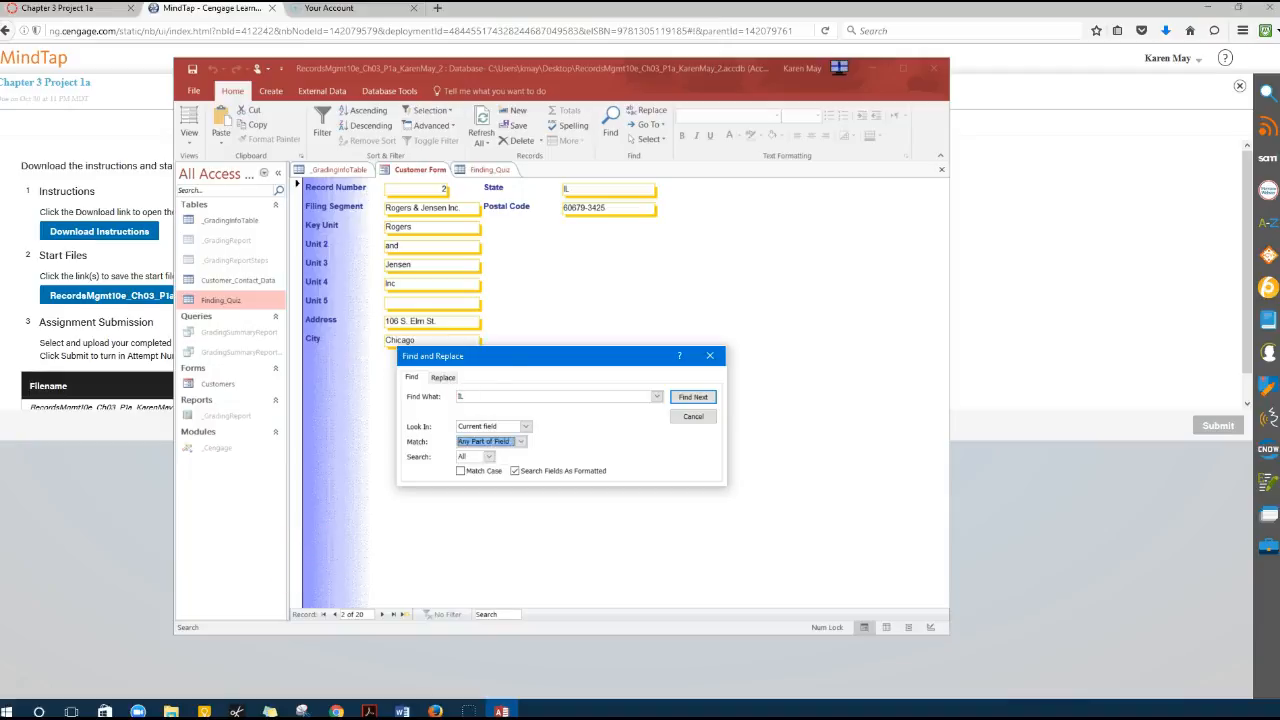
Try to find Sterling while the State field is the current field, and close the search.
left_click(489, 396)
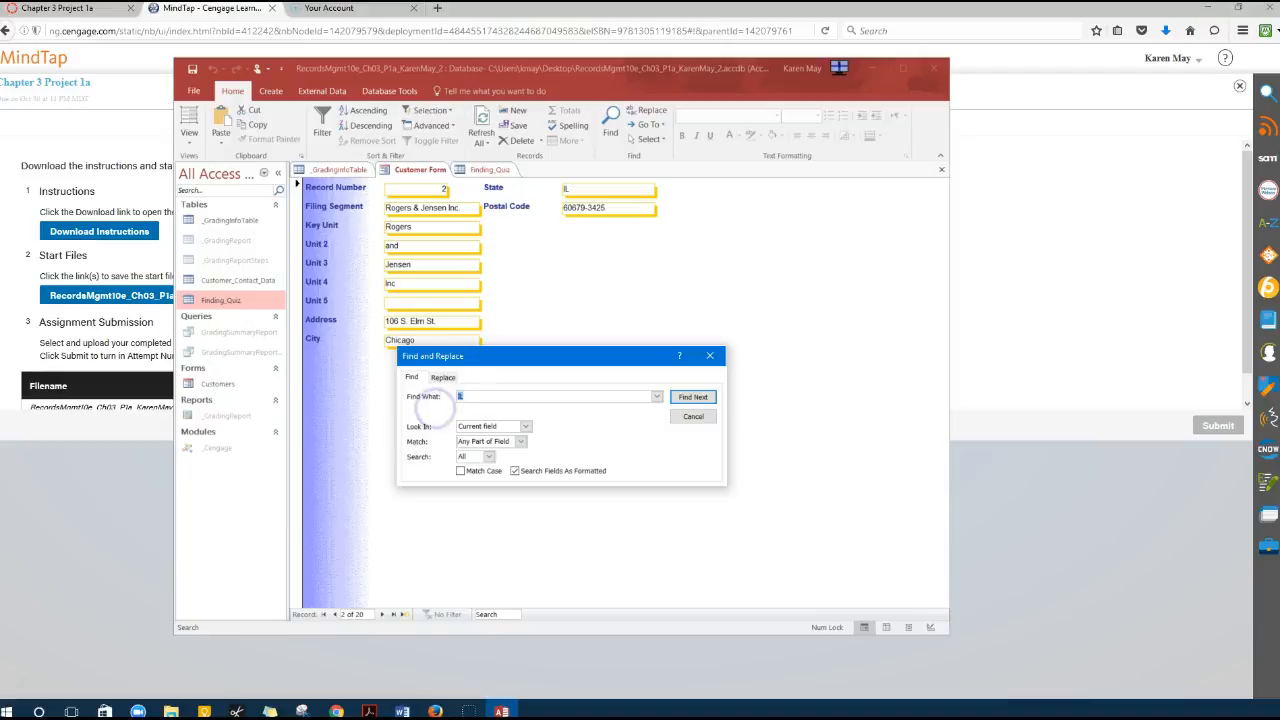
type("Sterling")
key("Return")
left_click(645, 392)
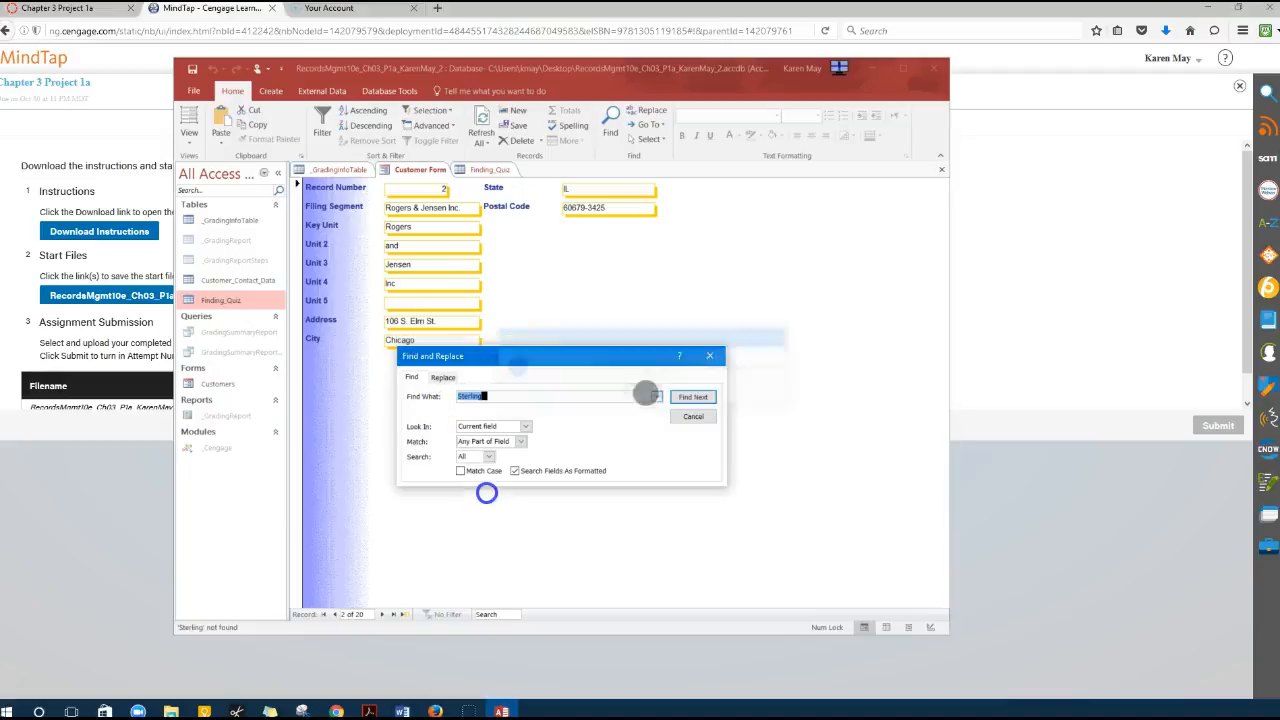
key("Return")
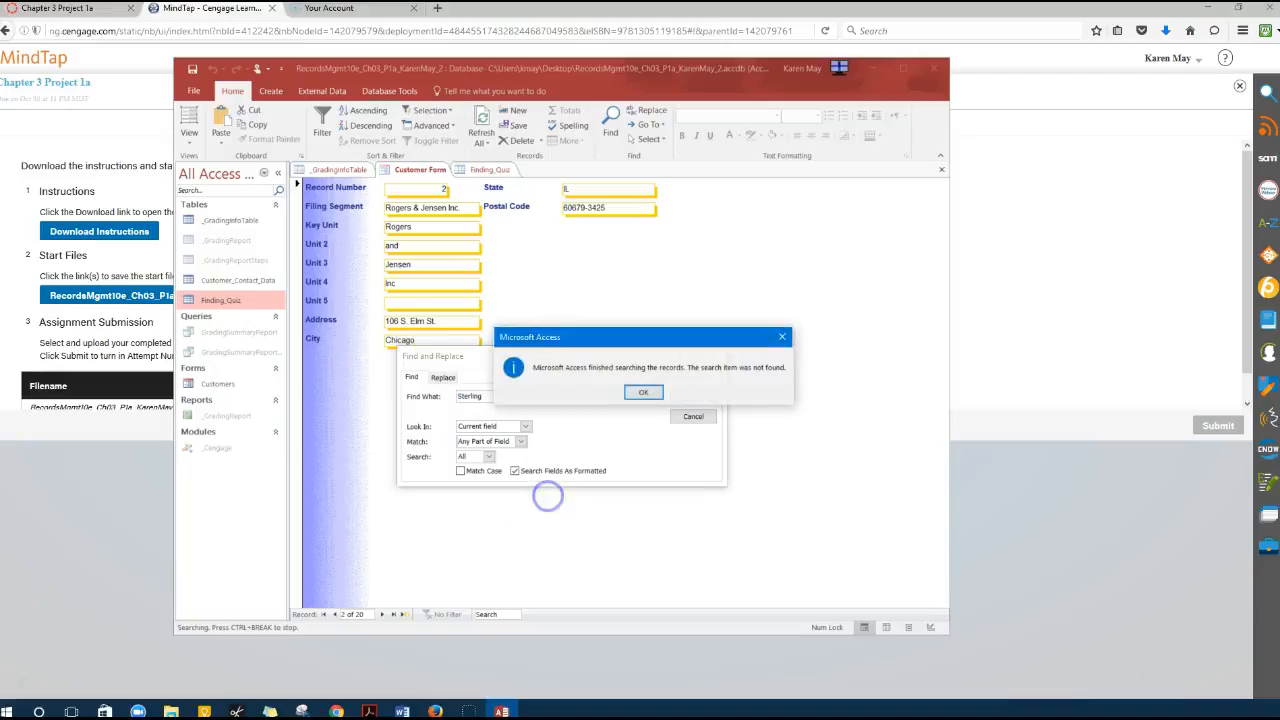
key("Return")
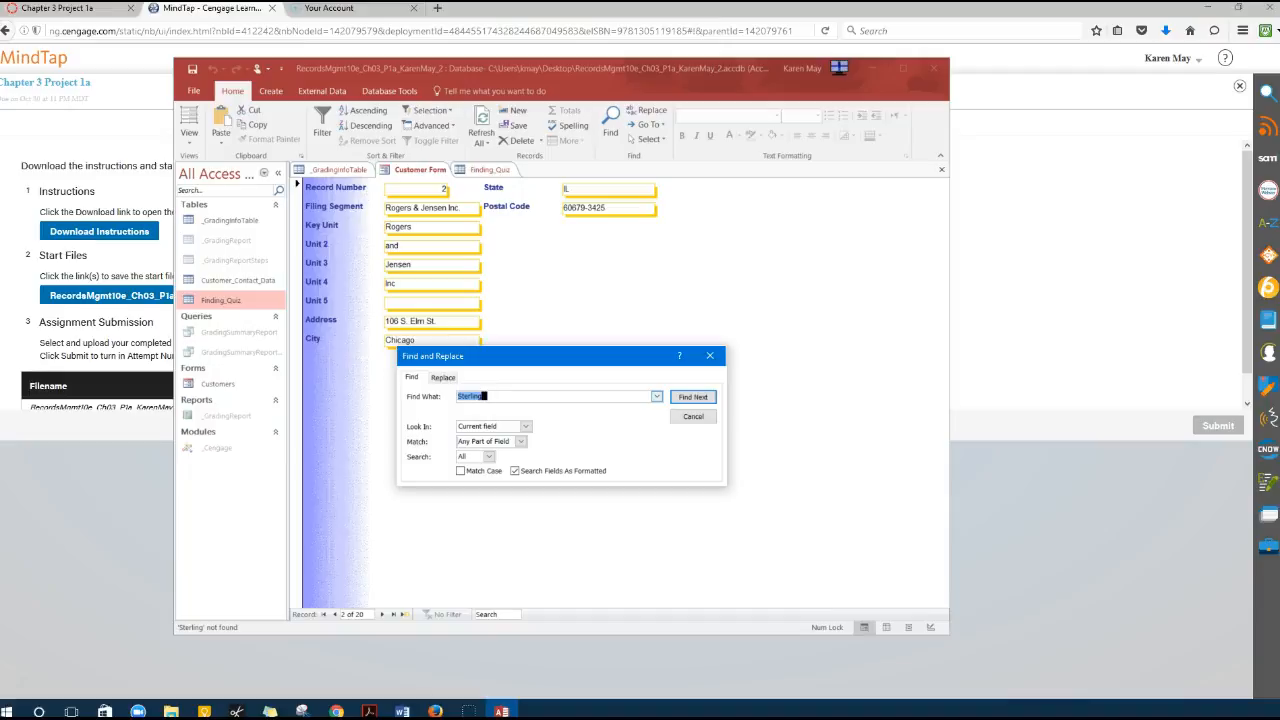
left_click(693, 416)
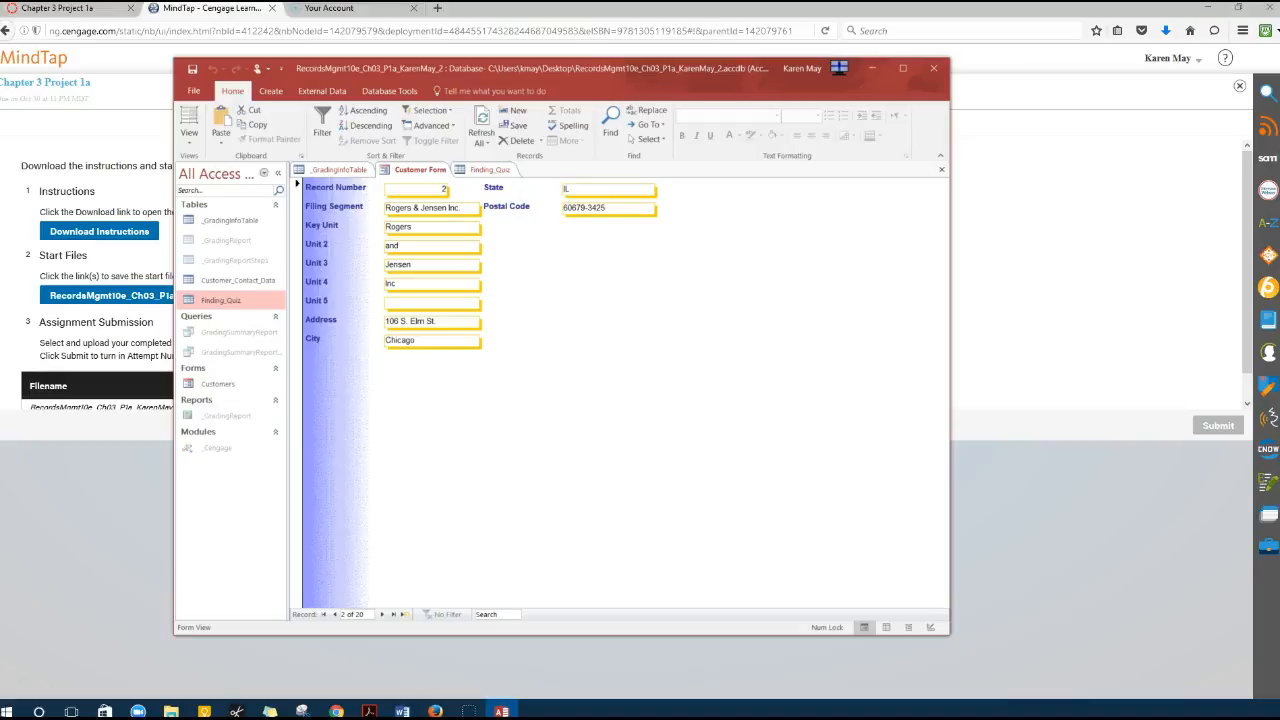
Search the Filing Segment field of the Customers form for Sterling.
left_click(444, 207)
key("ctrl+f")
key("BackSpace")
type("Ster")
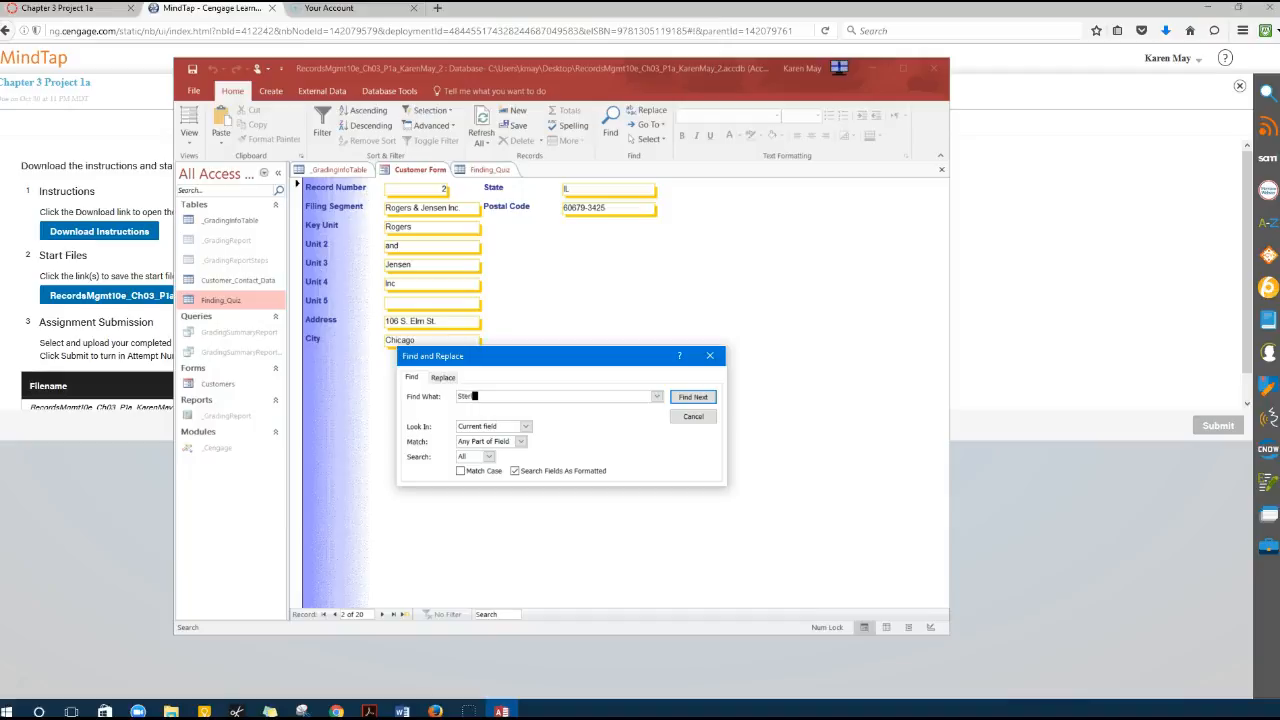
type("ling")
key("Return")
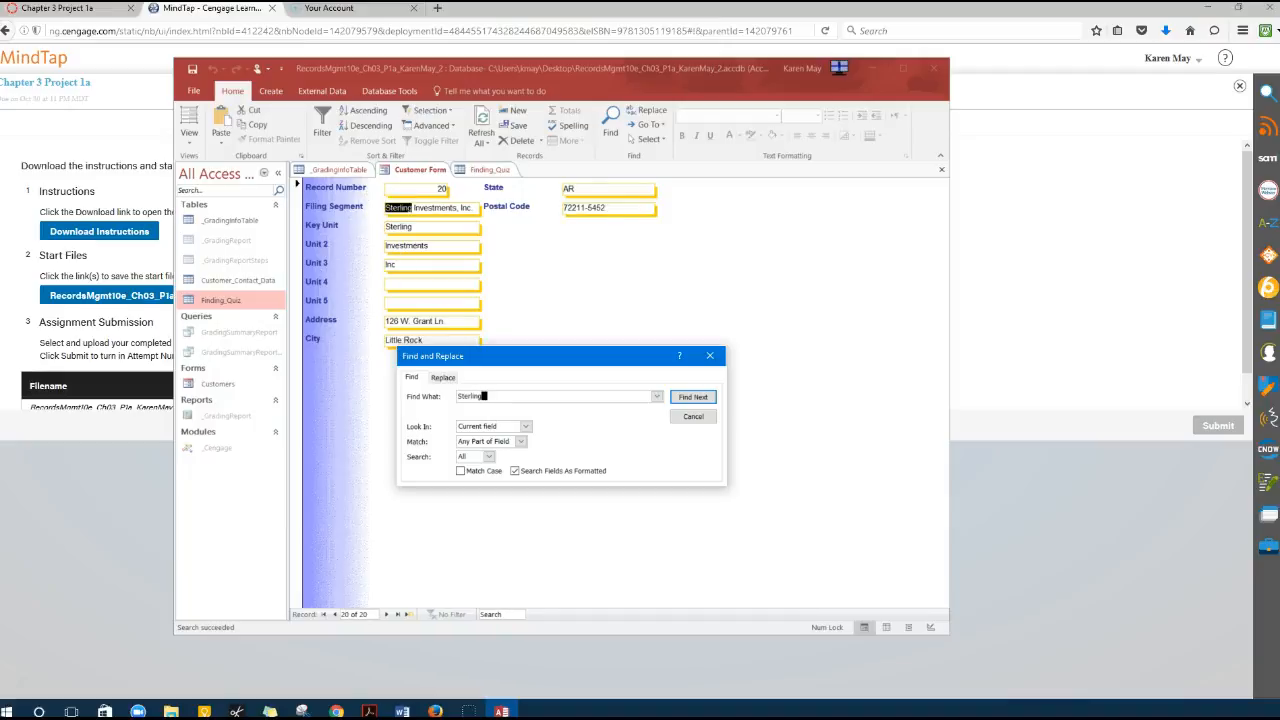
Copy the full postal code from the Sterling Investments, Inc. record.
left_click_drag(607, 207, 588, 208)
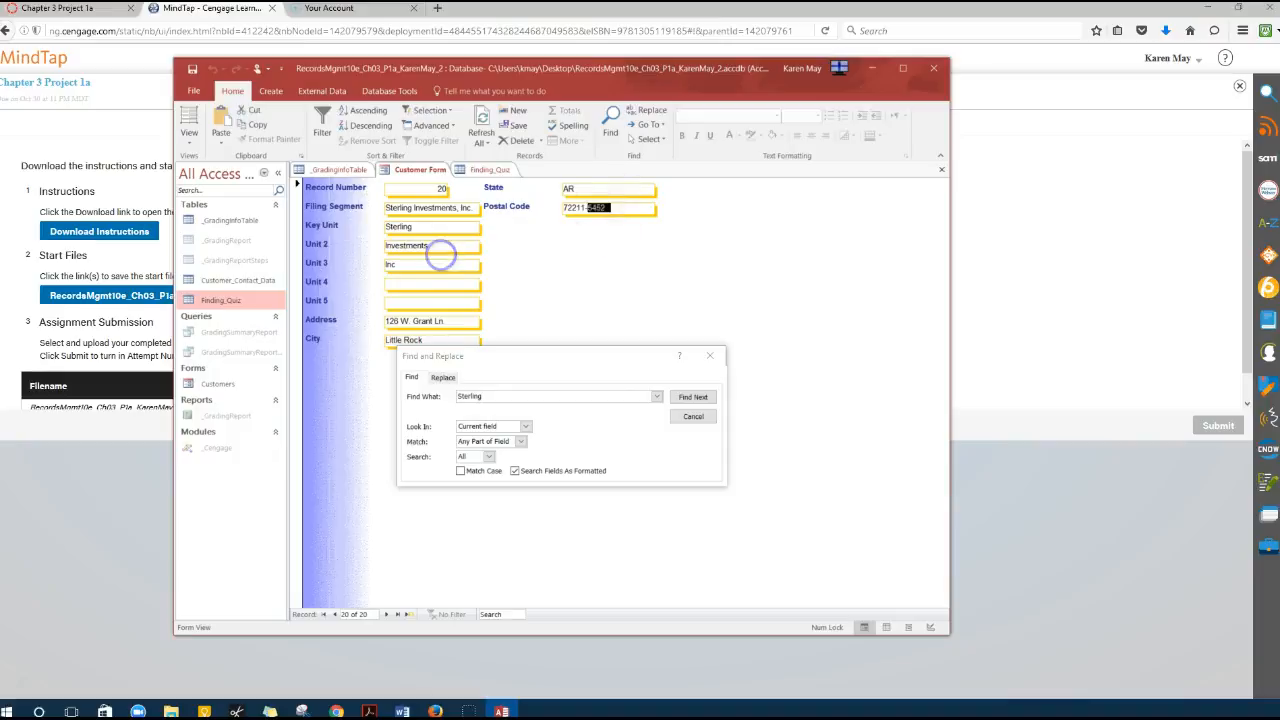
left_click(620, 204)
left_click_drag(606, 205, 565, 211)
key("ctrl+c")
left_click(614, 207)
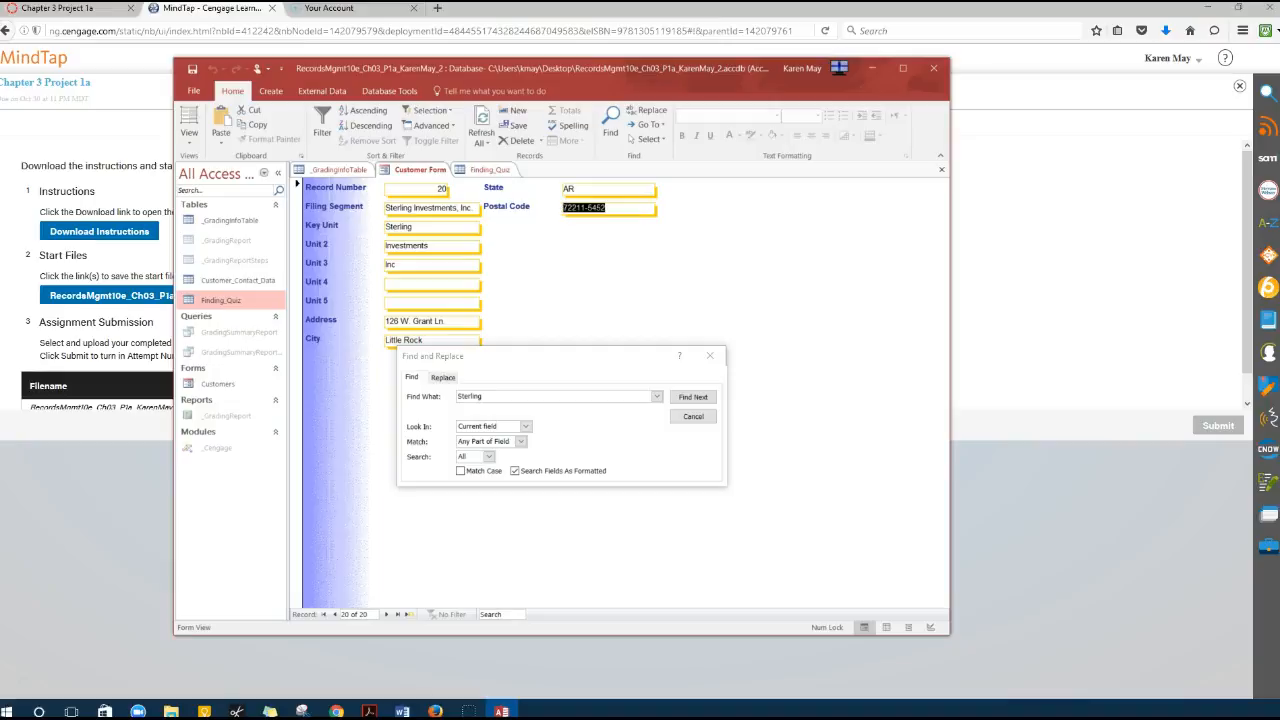
Paste the copied postal code as the answer to question 2 in the Finding_Quiz table.
left_click(491, 169)
left_click(879, 210)
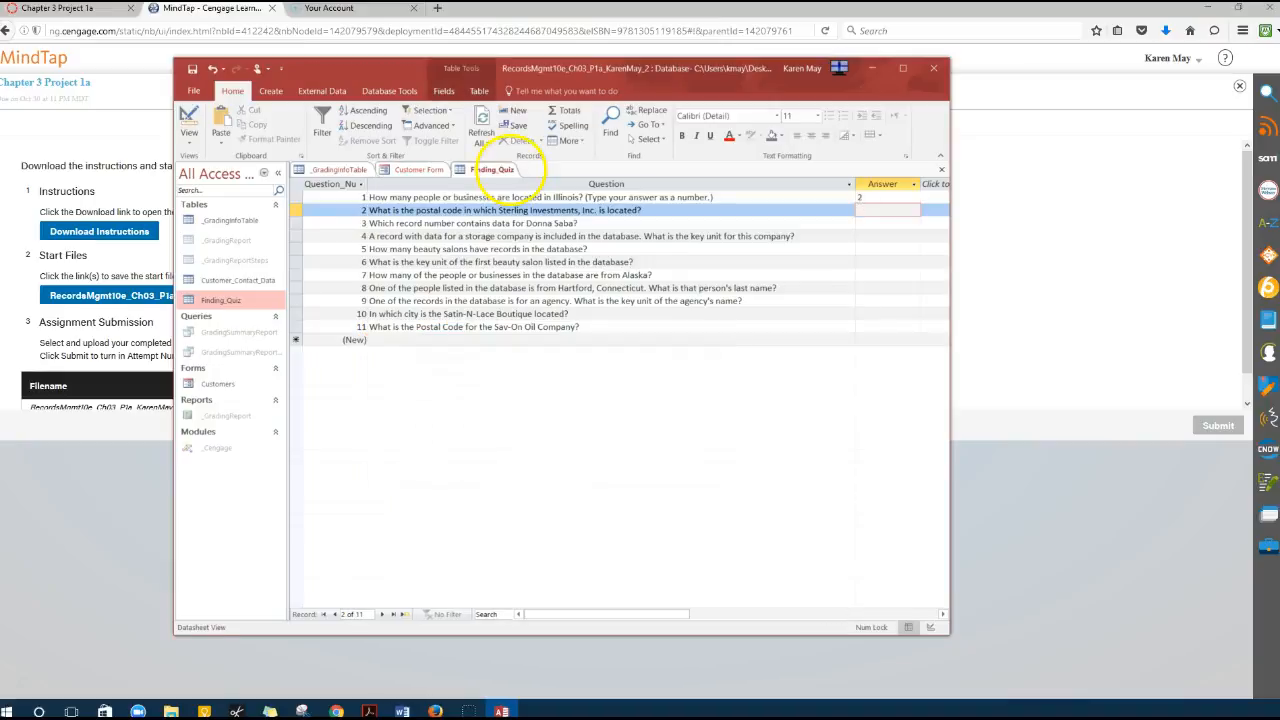
key("ctrl+v")
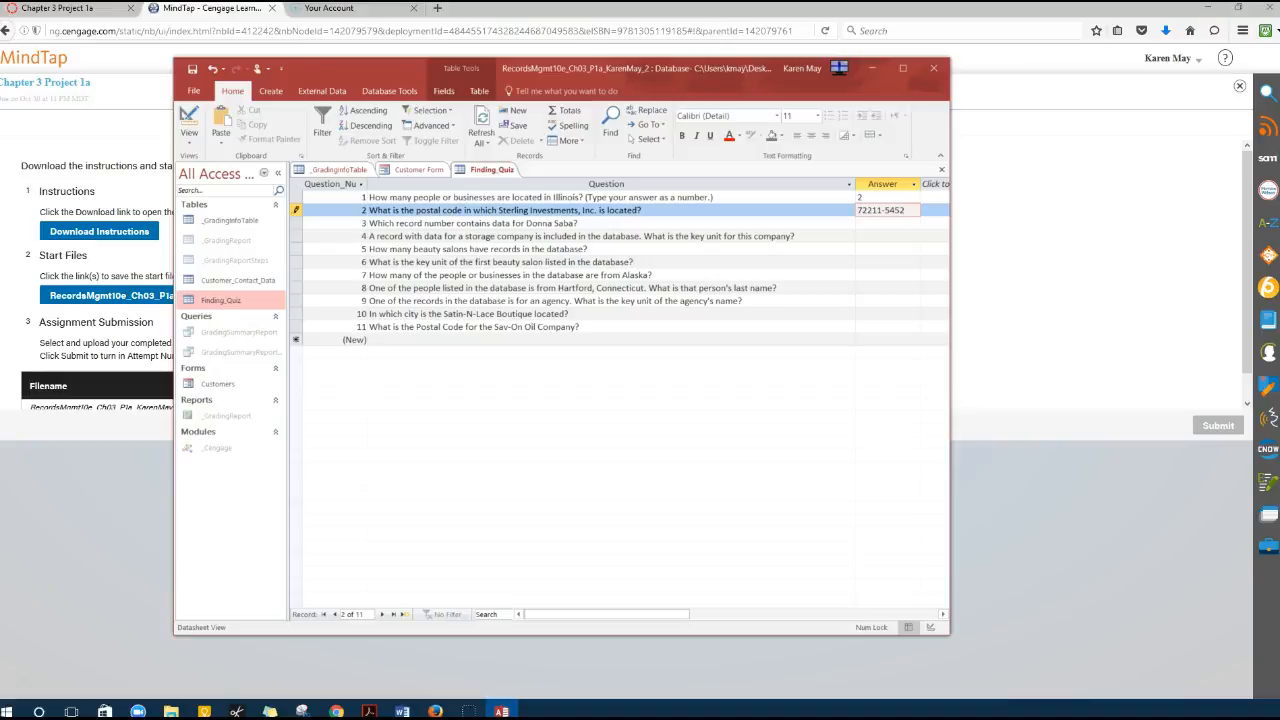
Search the Filing Segment field of the Customers form for the full name of the person asked about in question 3.
left_click(425, 171)
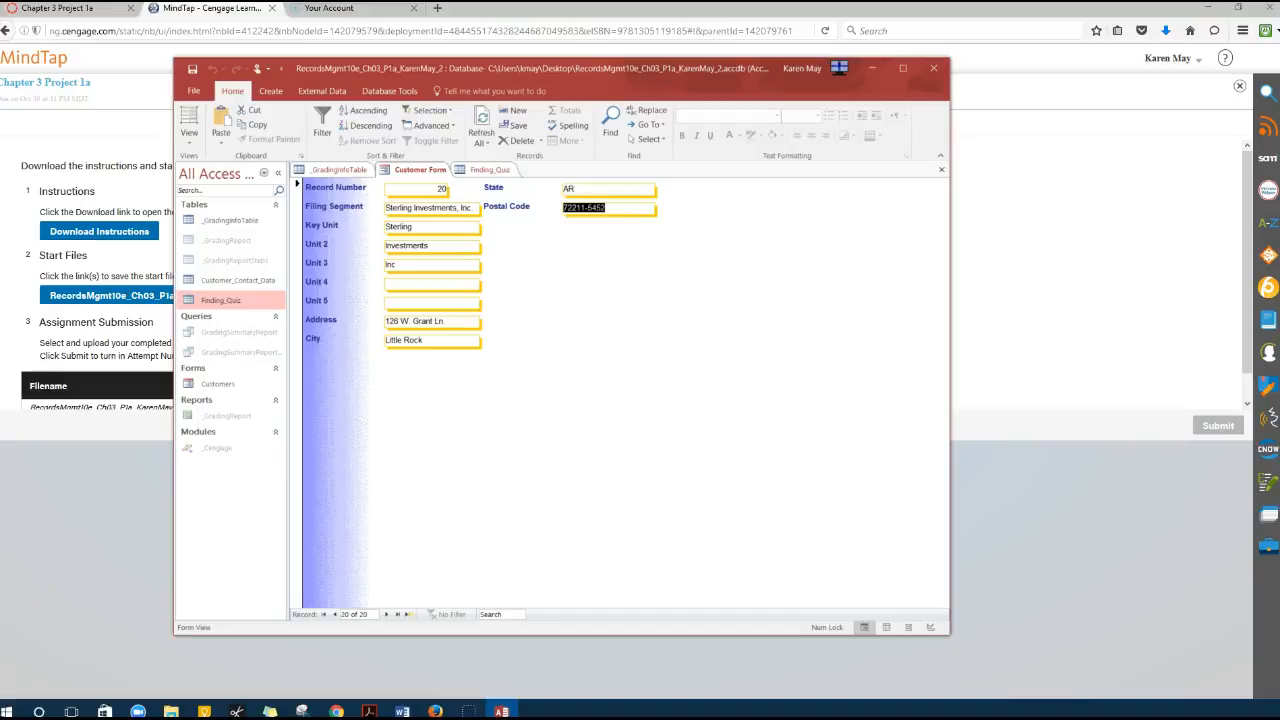
left_click(402, 711)
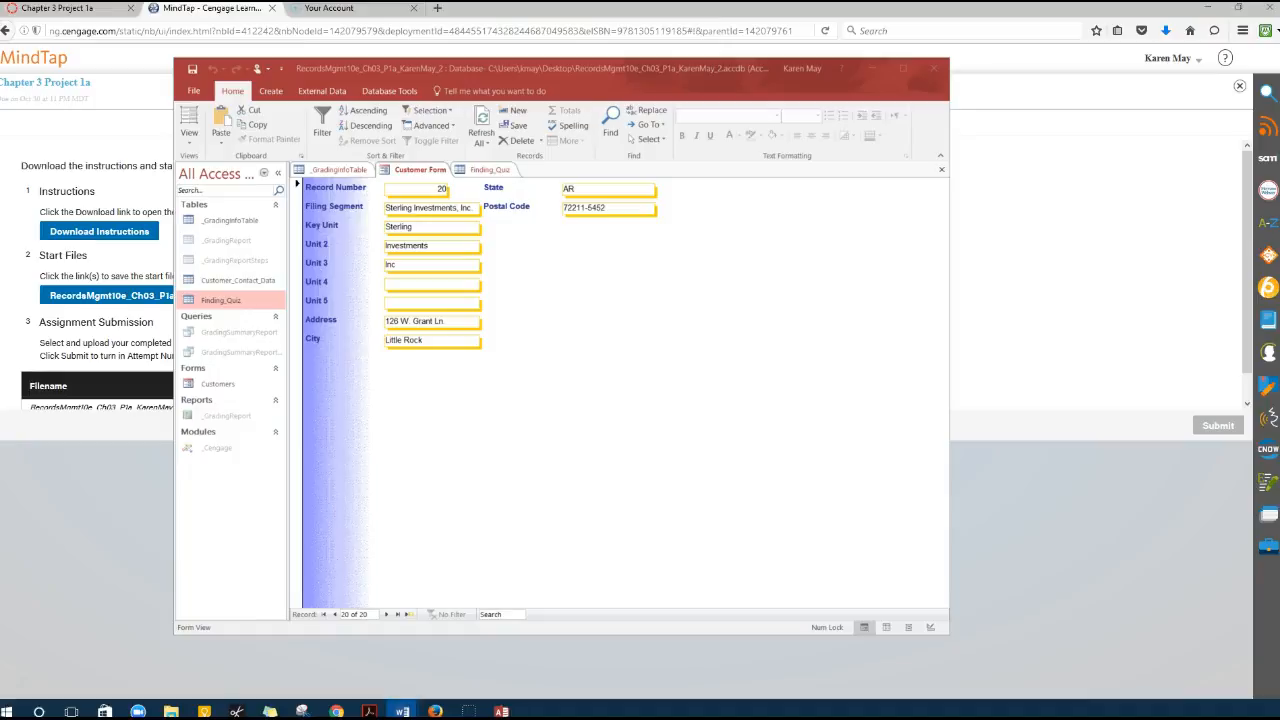
left_click(430, 207)
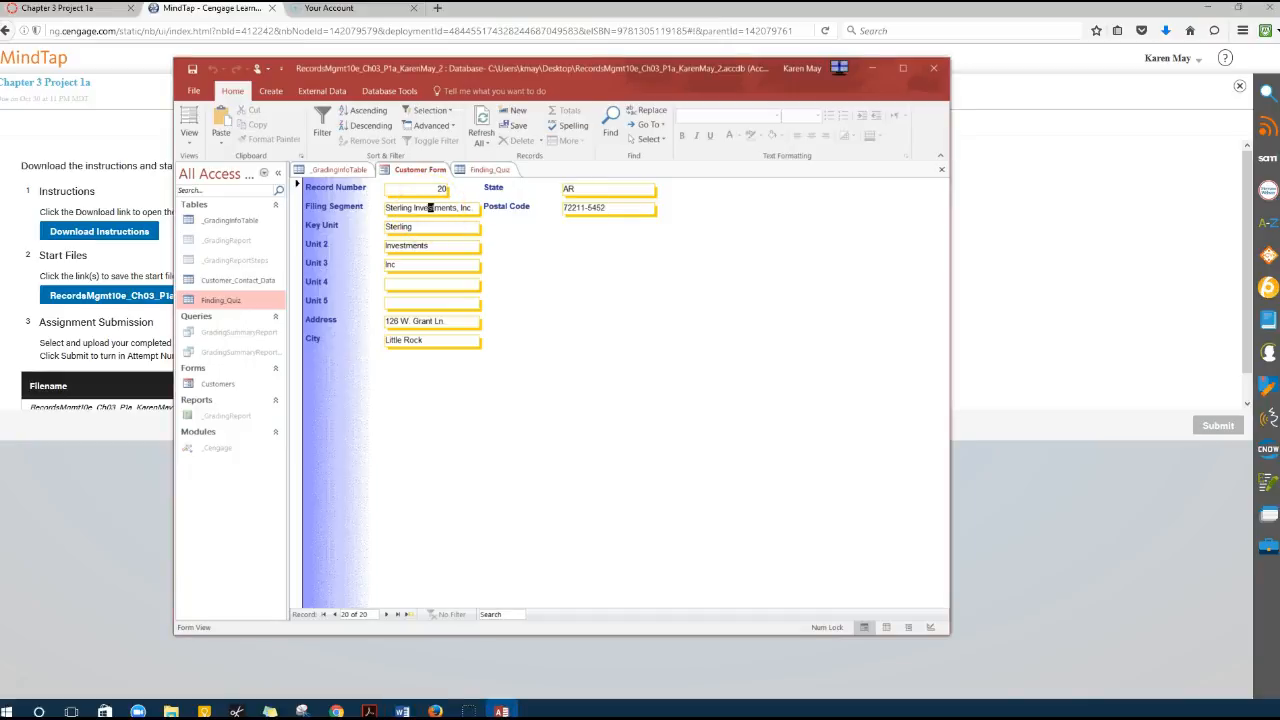
key("ctrl+f")
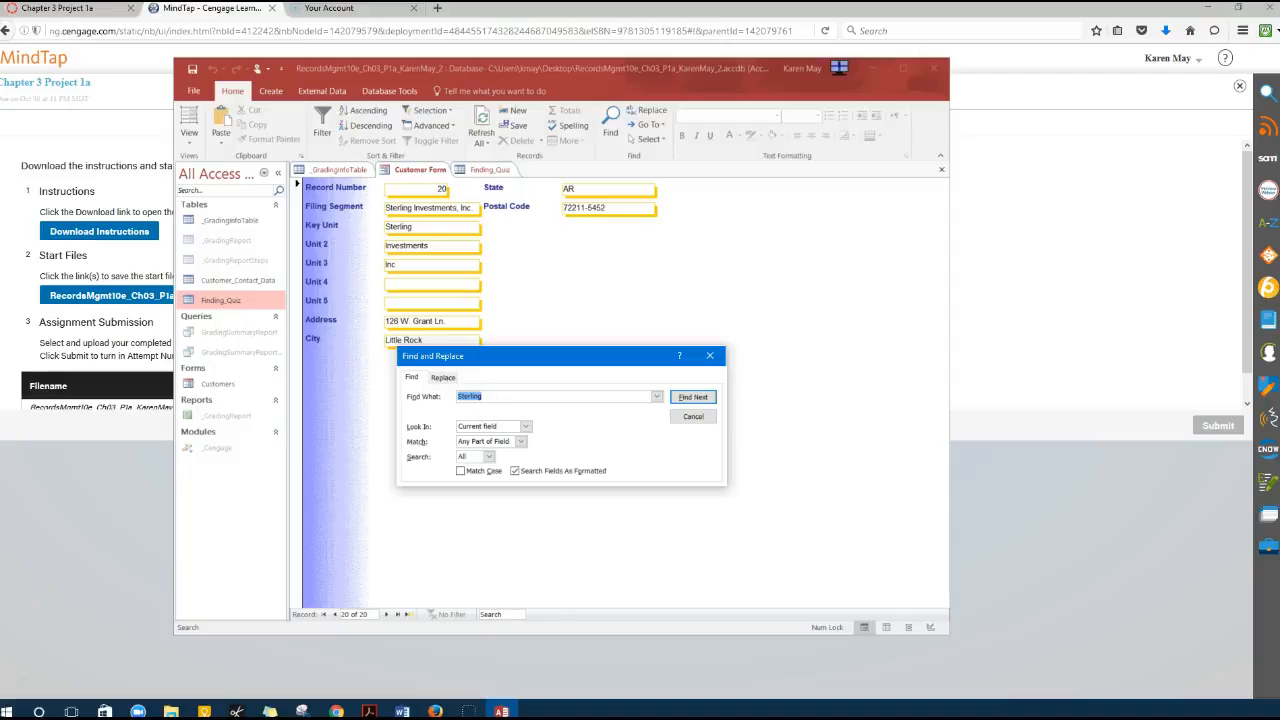
type("Donna S")
type("abe")
key("Return")
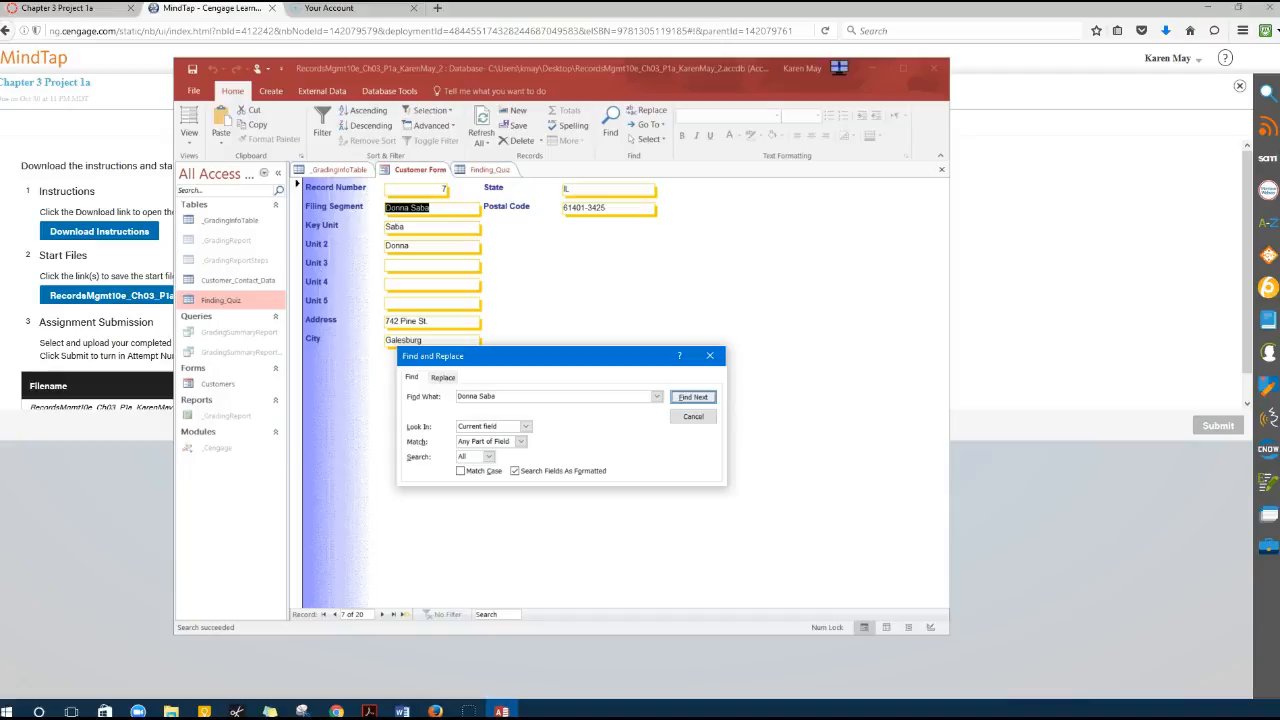
right_click(350, 626)
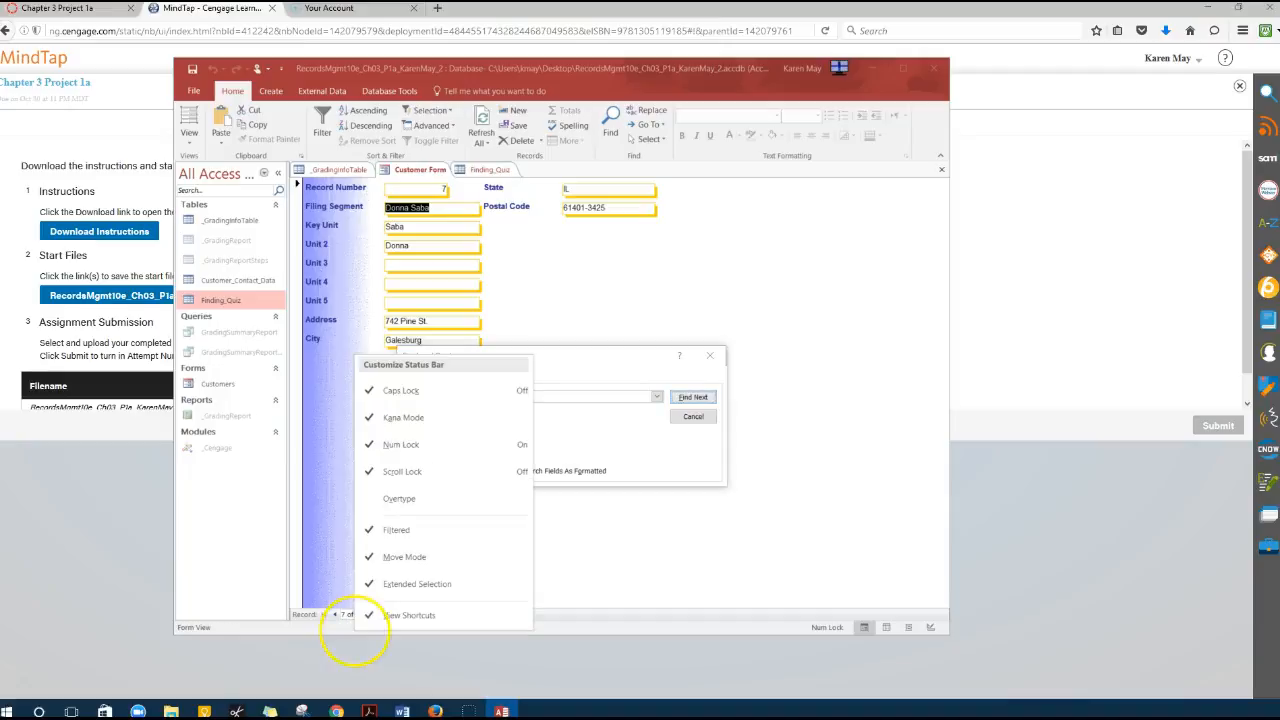
left_click(603, 661)
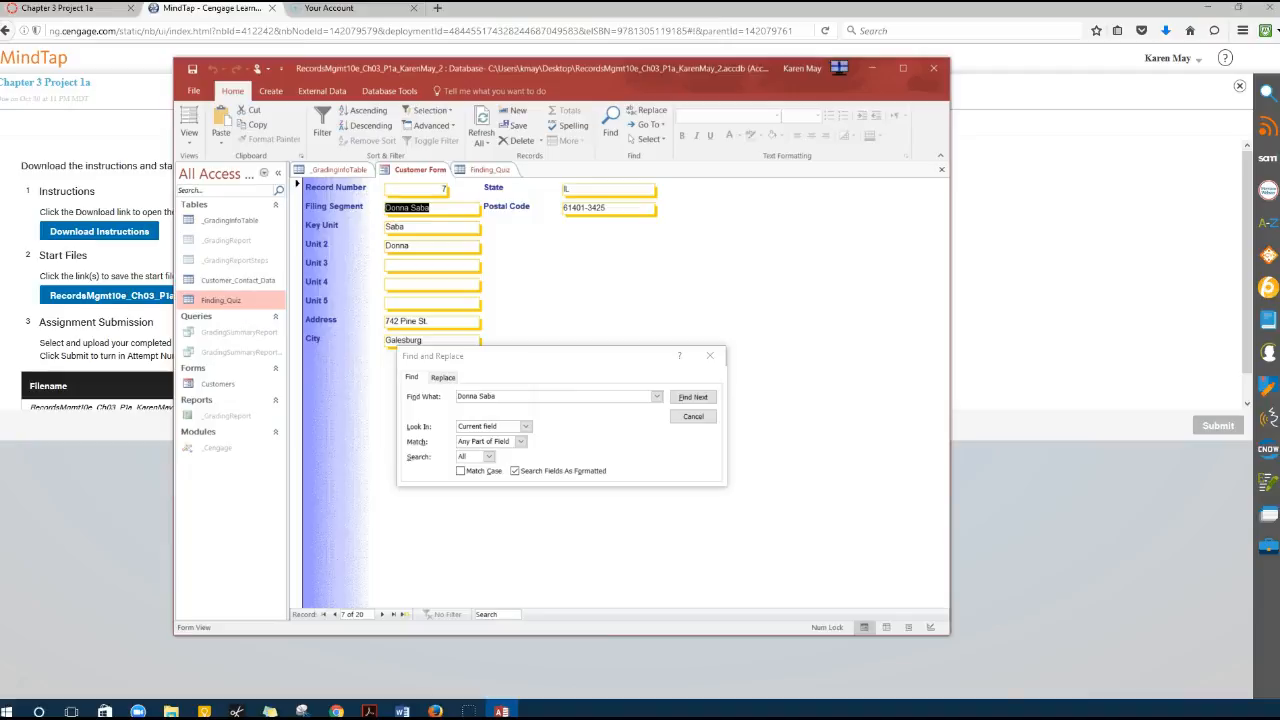
Enter 7 as the answer to question 3 in the Finding_Quiz table.
left_click(490, 169)
left_click(886, 223)
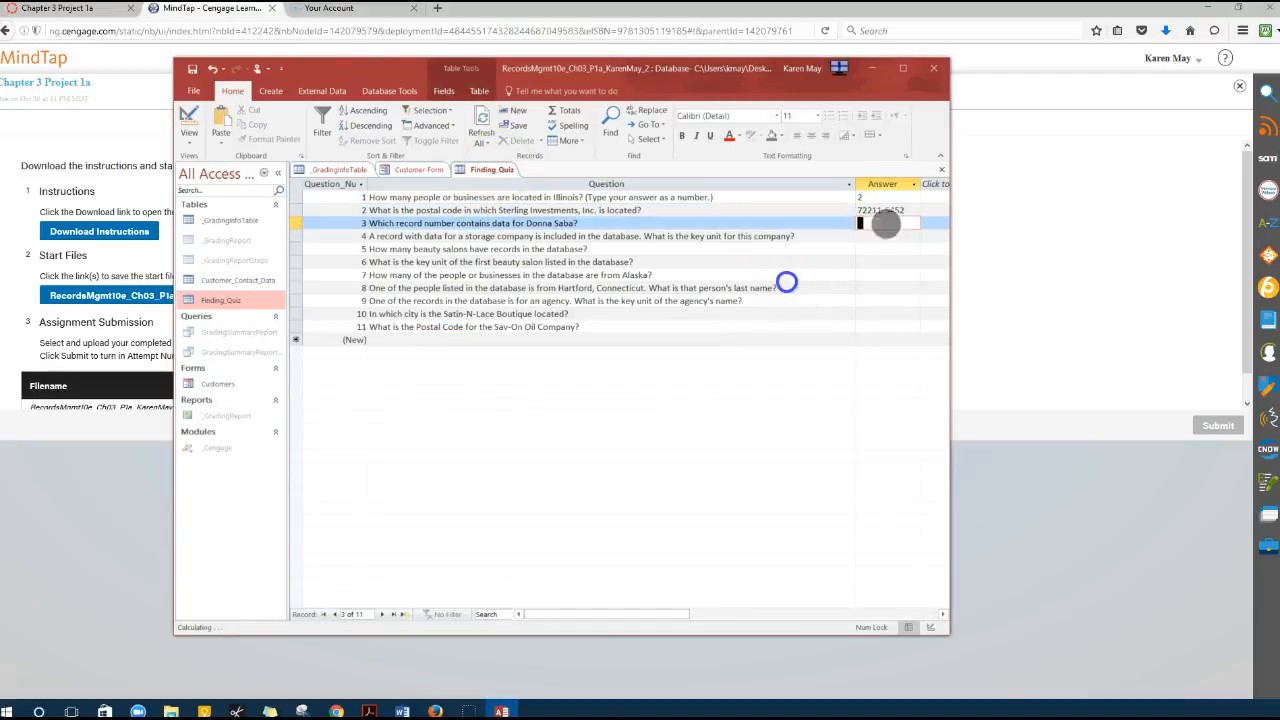
type("7")
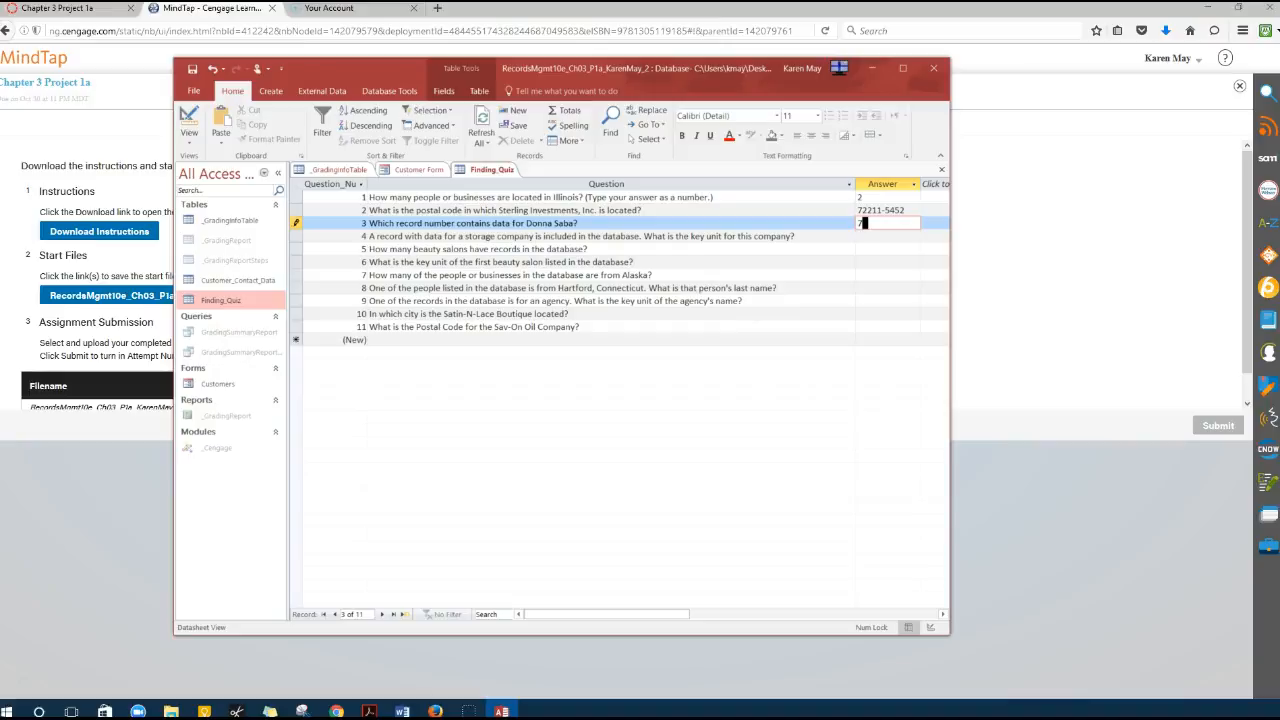
key("Down")
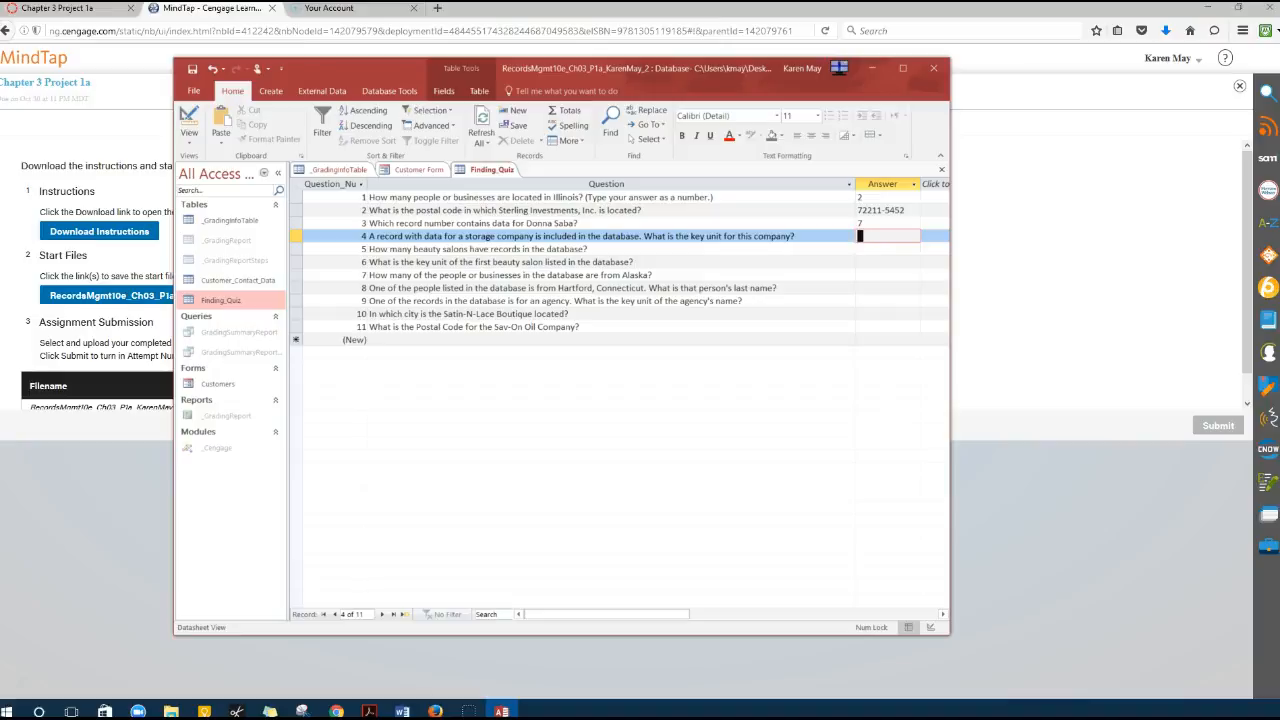
Search the Filing Segment field of the Customers form for Storage, keeping the search on the current field.
left_click(412, 170)
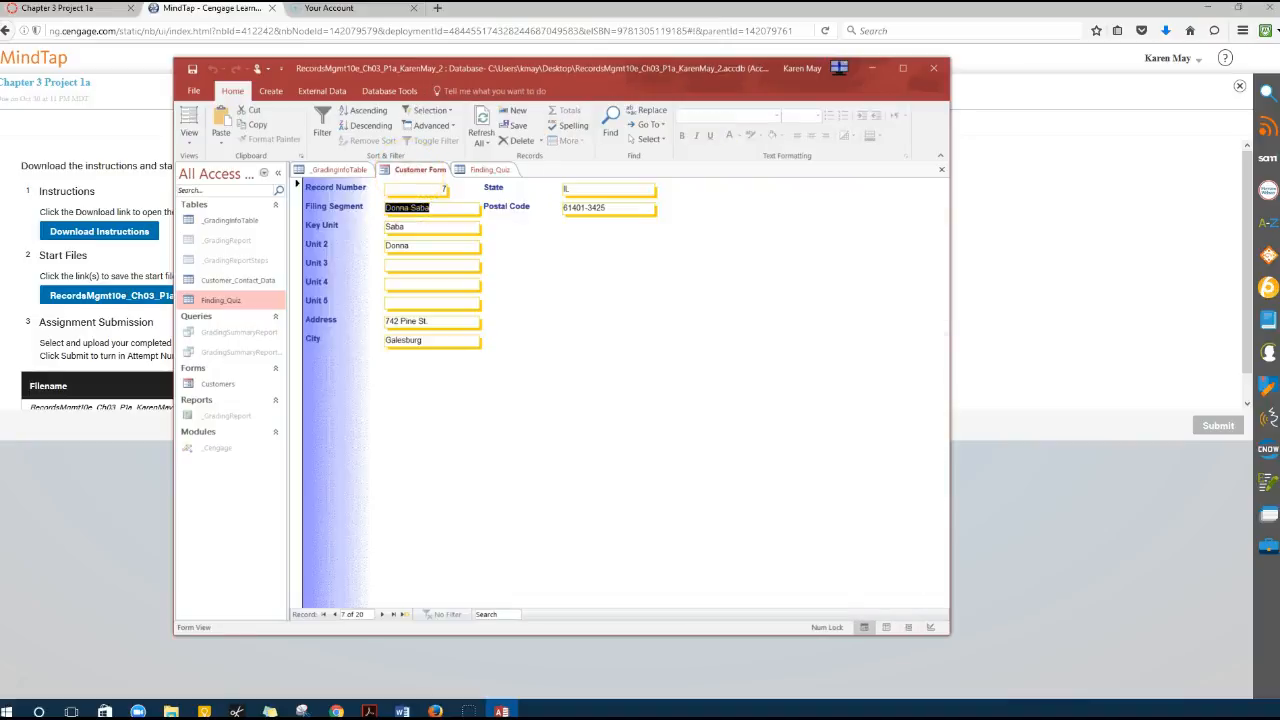
key("ctrl+f")
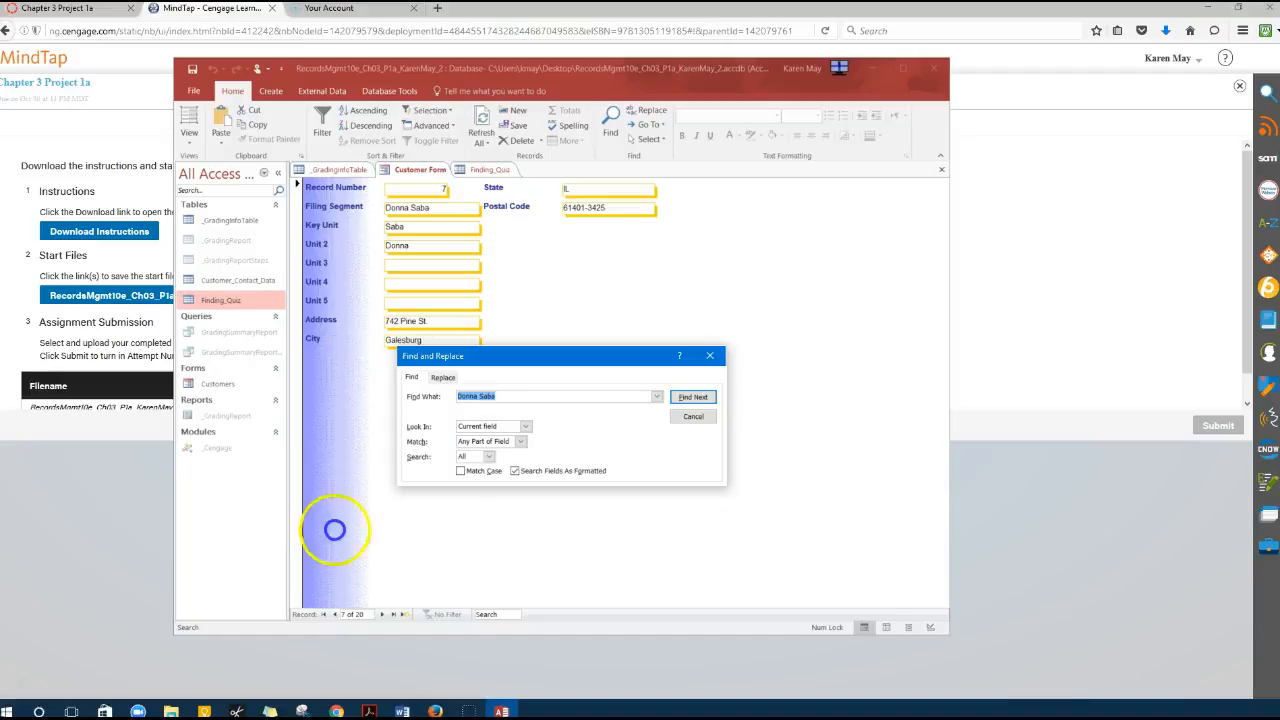
left_click(526, 427)
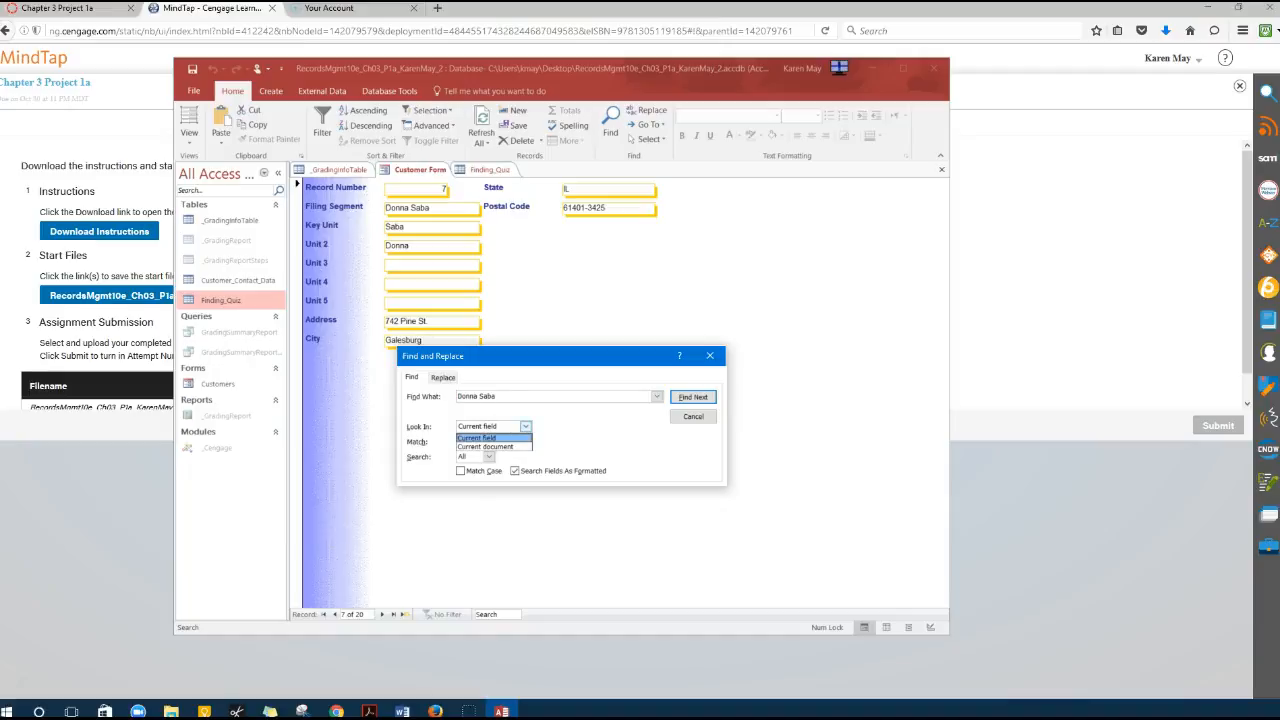
left_click(585, 432)
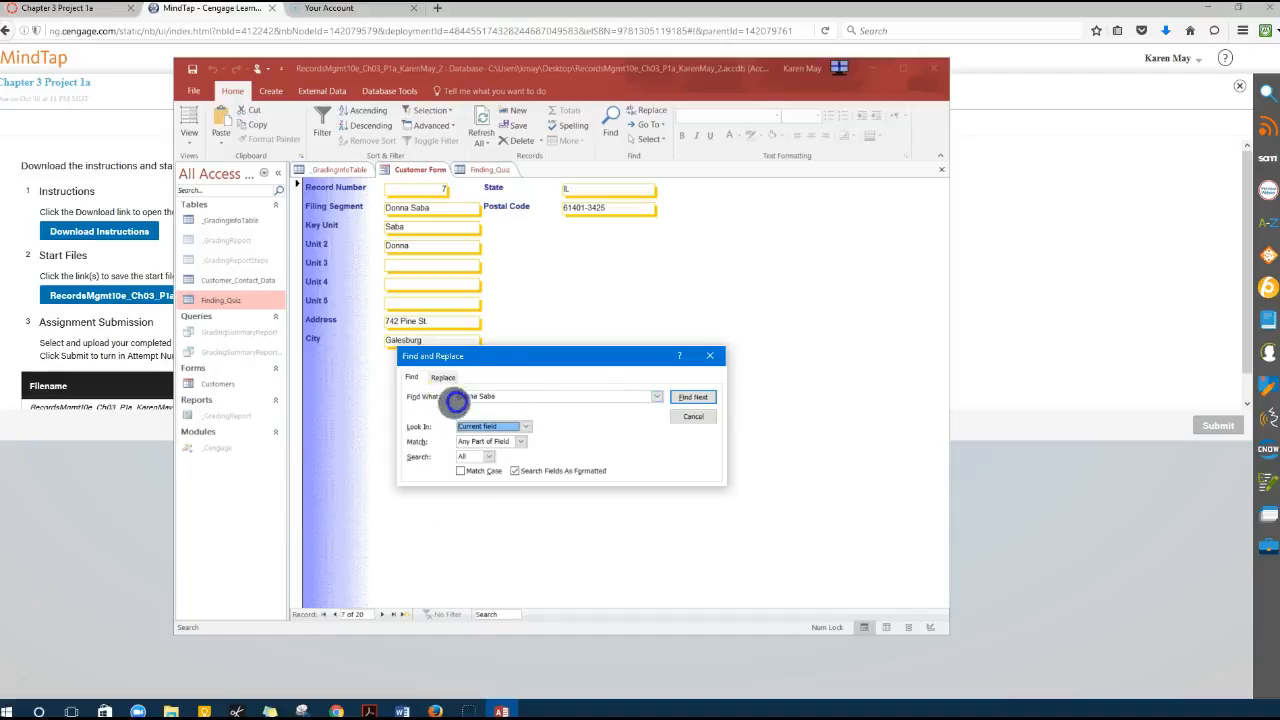
left_click_drag(456, 400, 500, 397)
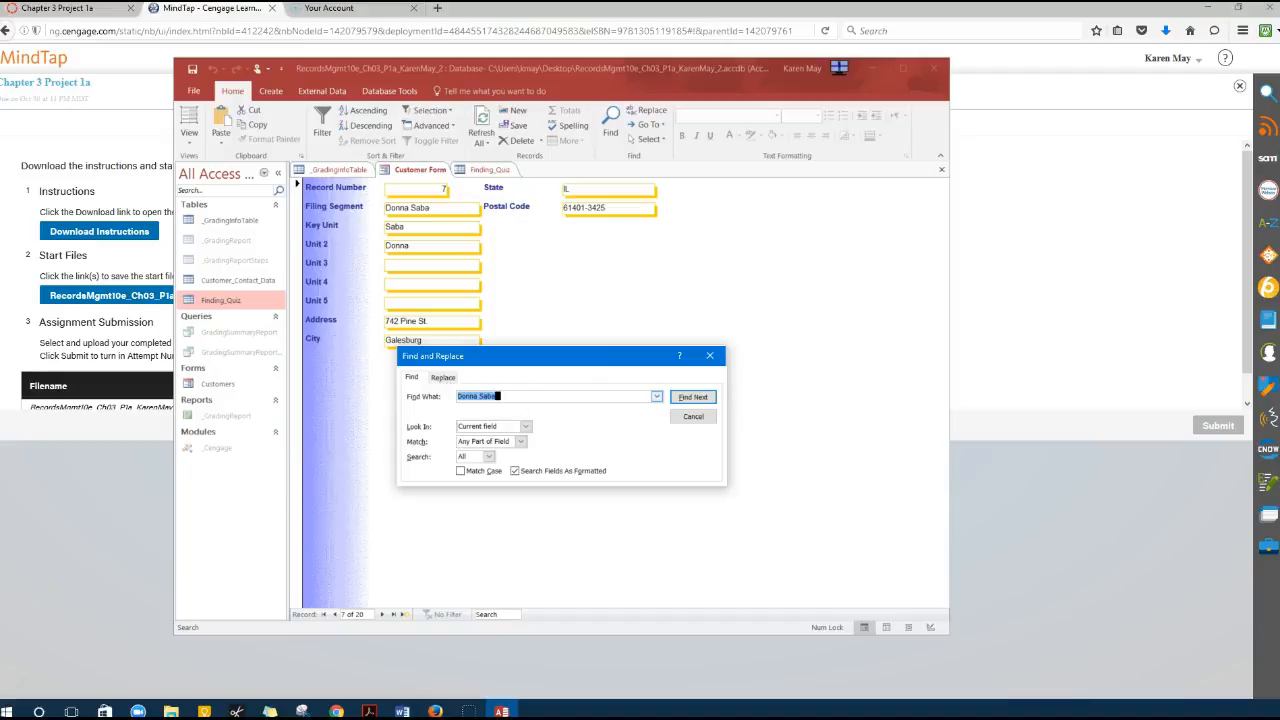
type("Storage")
key("Return")
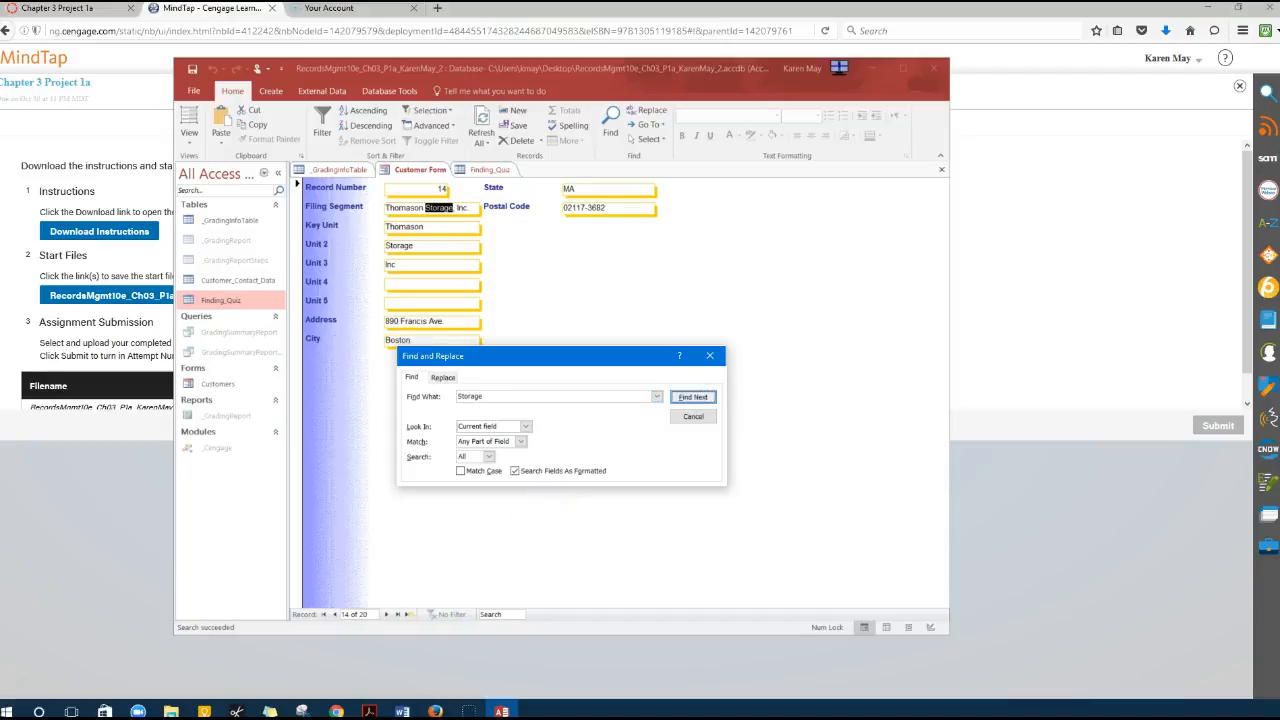
Enter Thomason as the storage company's key unit in the answer to question 4 of Finding_Quiz.
key("alt+Tab")
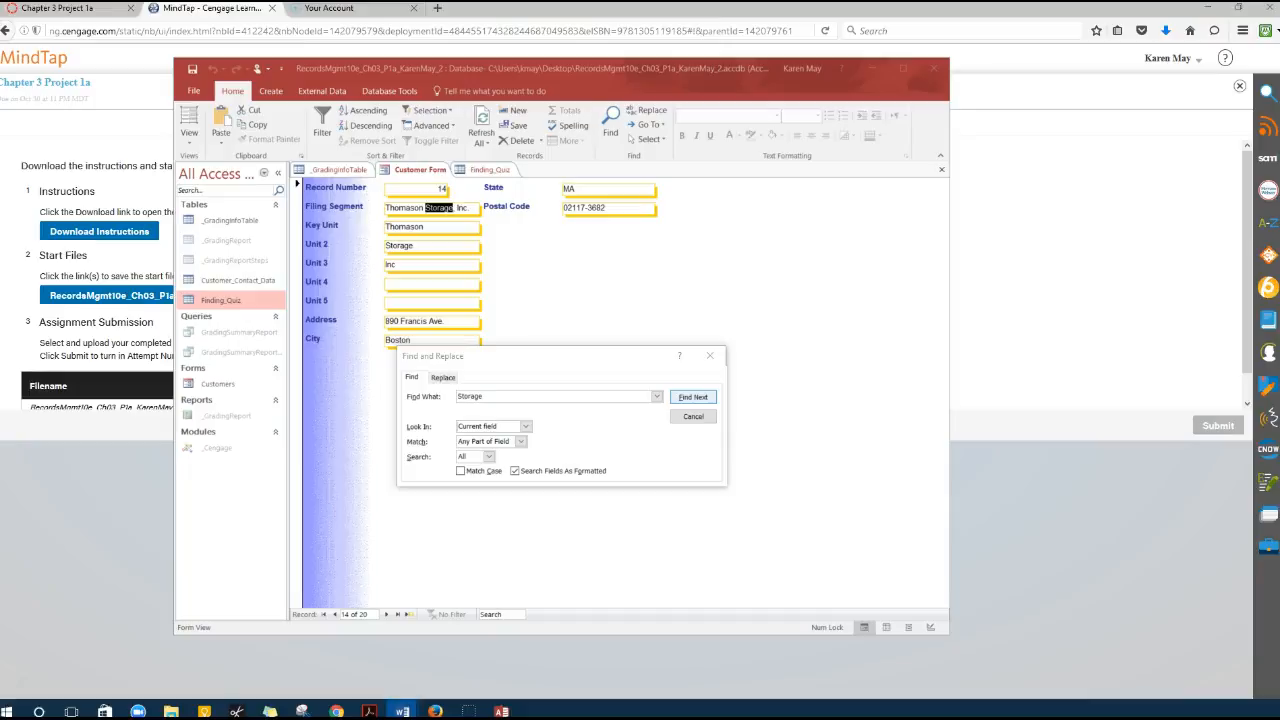
left_click(490, 170)
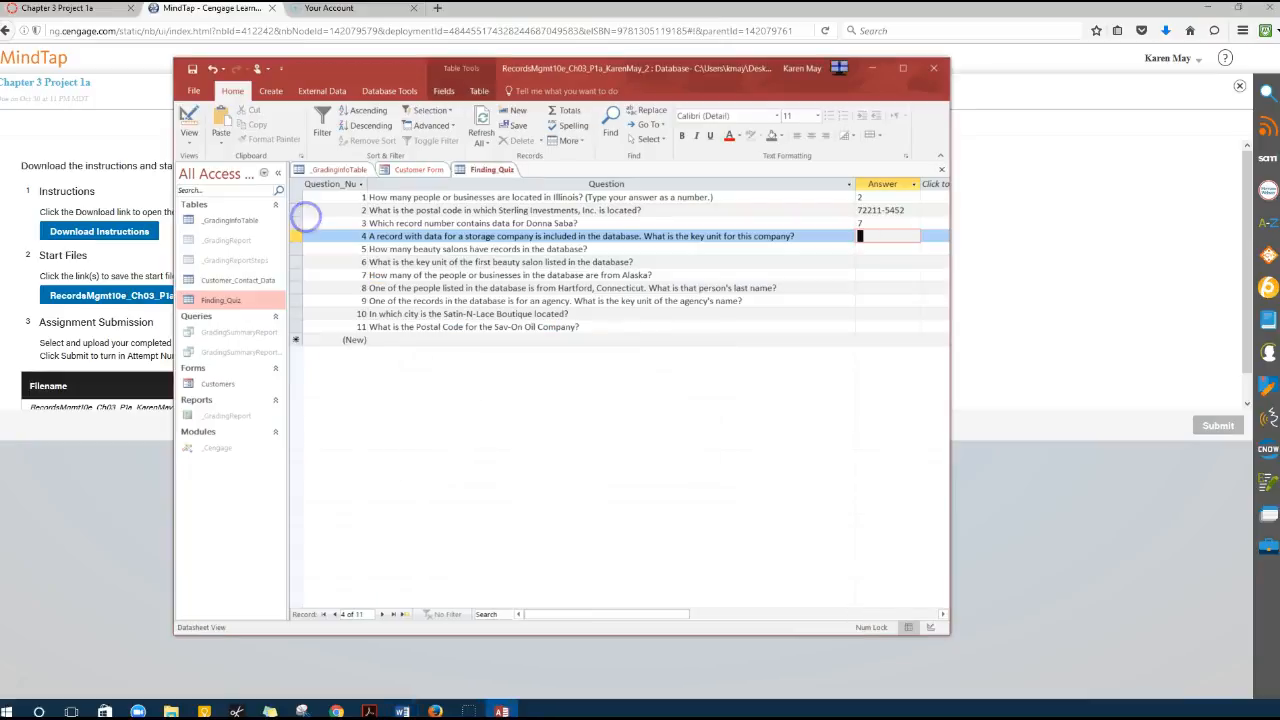
type("Thomoason")
key("Down")
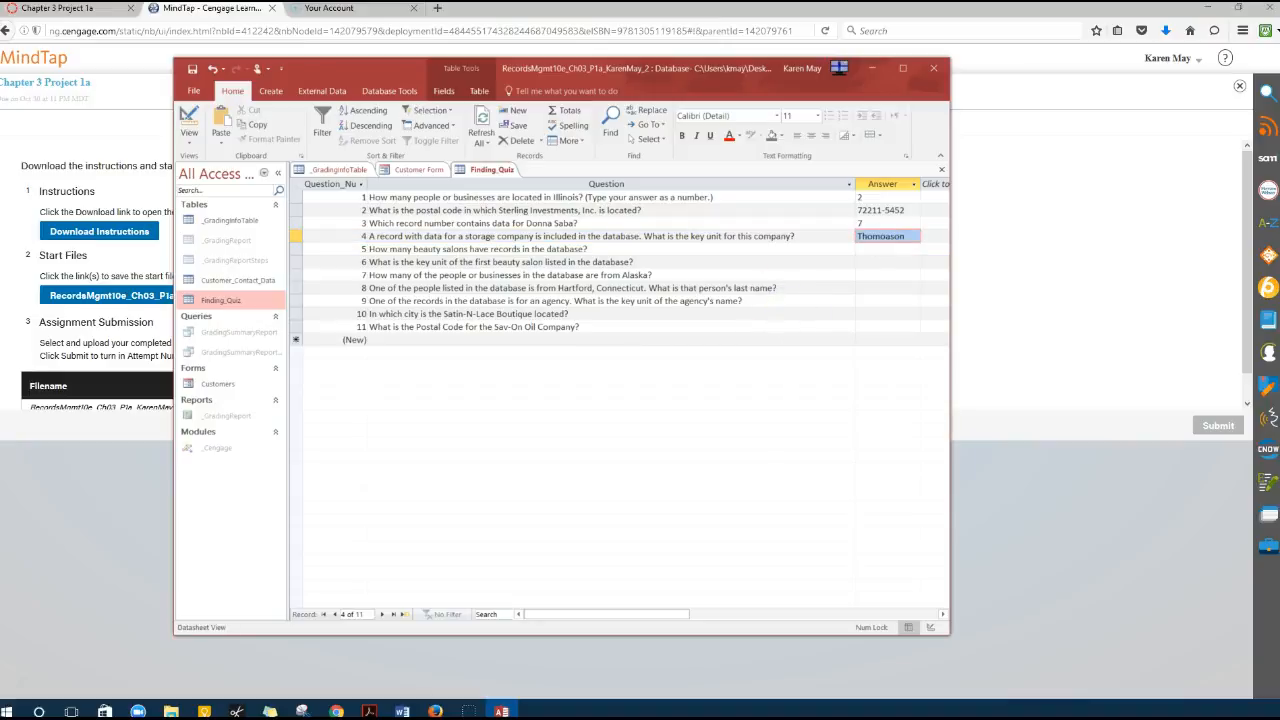
left_click(874, 236)
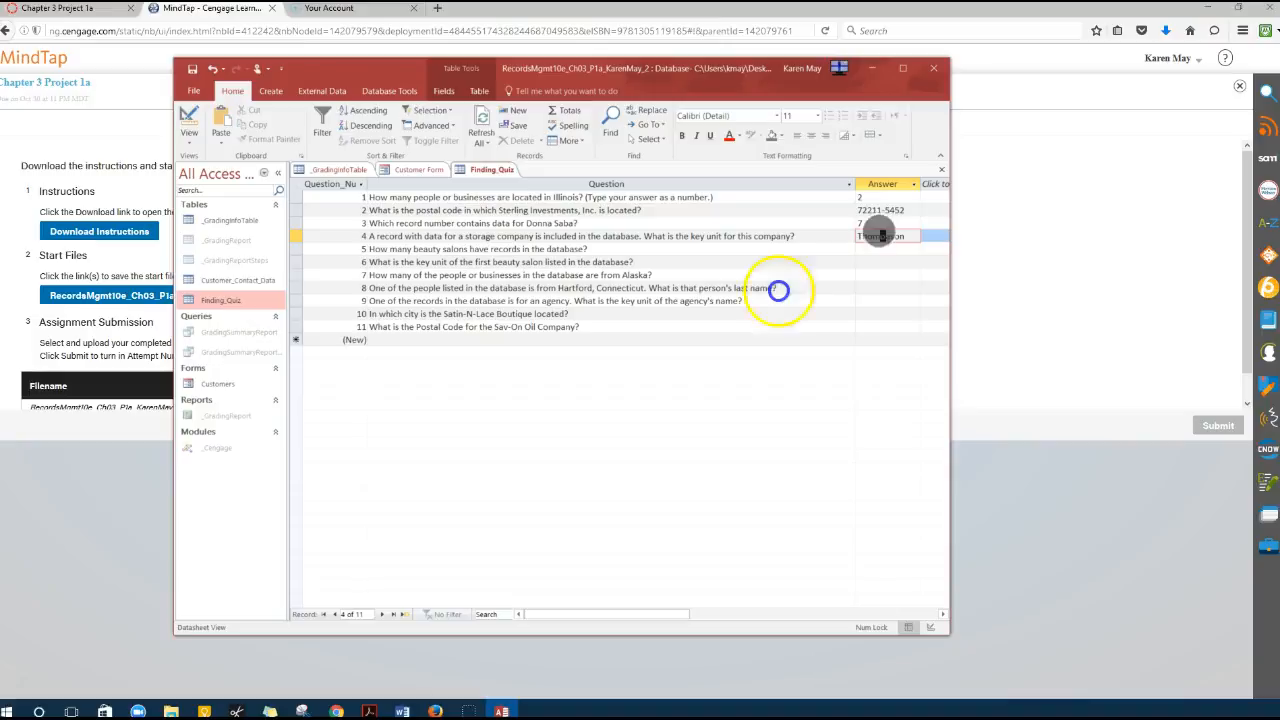
left_click(883, 236)
key("Delete")
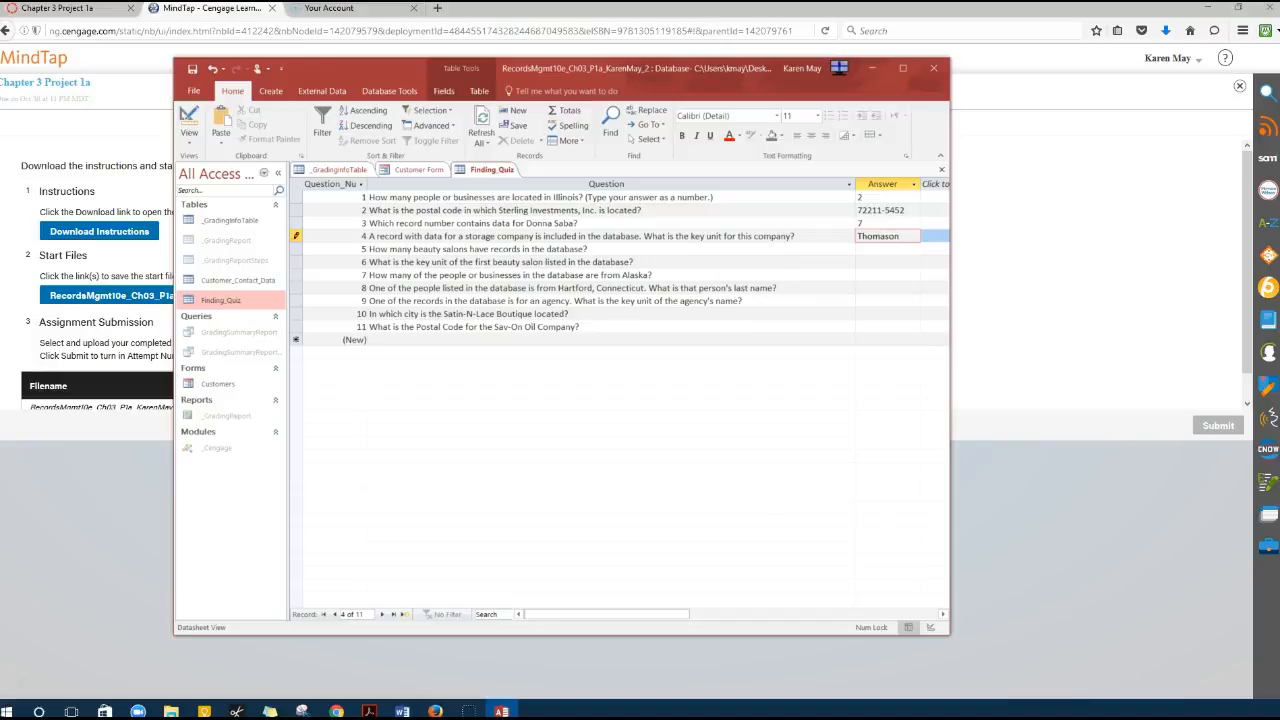
Move the database window aside, save the database, and switch to the MindTap assignment page in Firefox.
left_click_drag(569, 68, 928, 81)
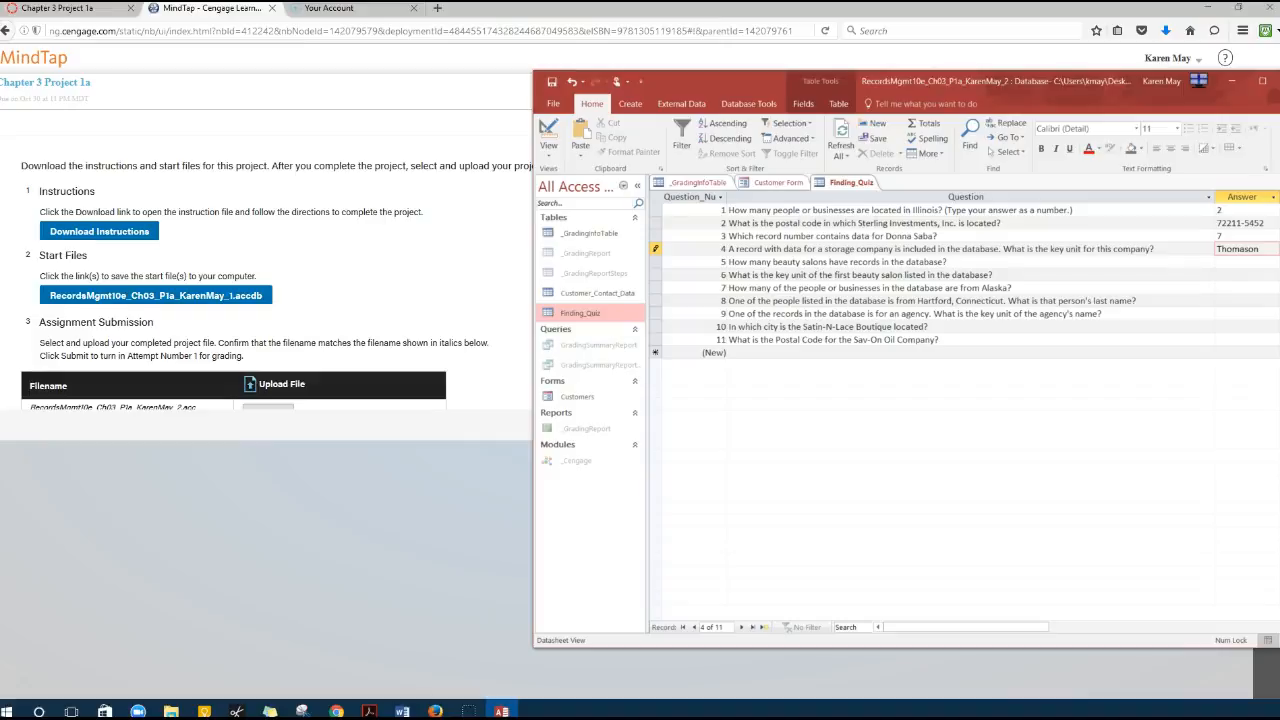
left_click(552, 82)
left_click(272, 389)
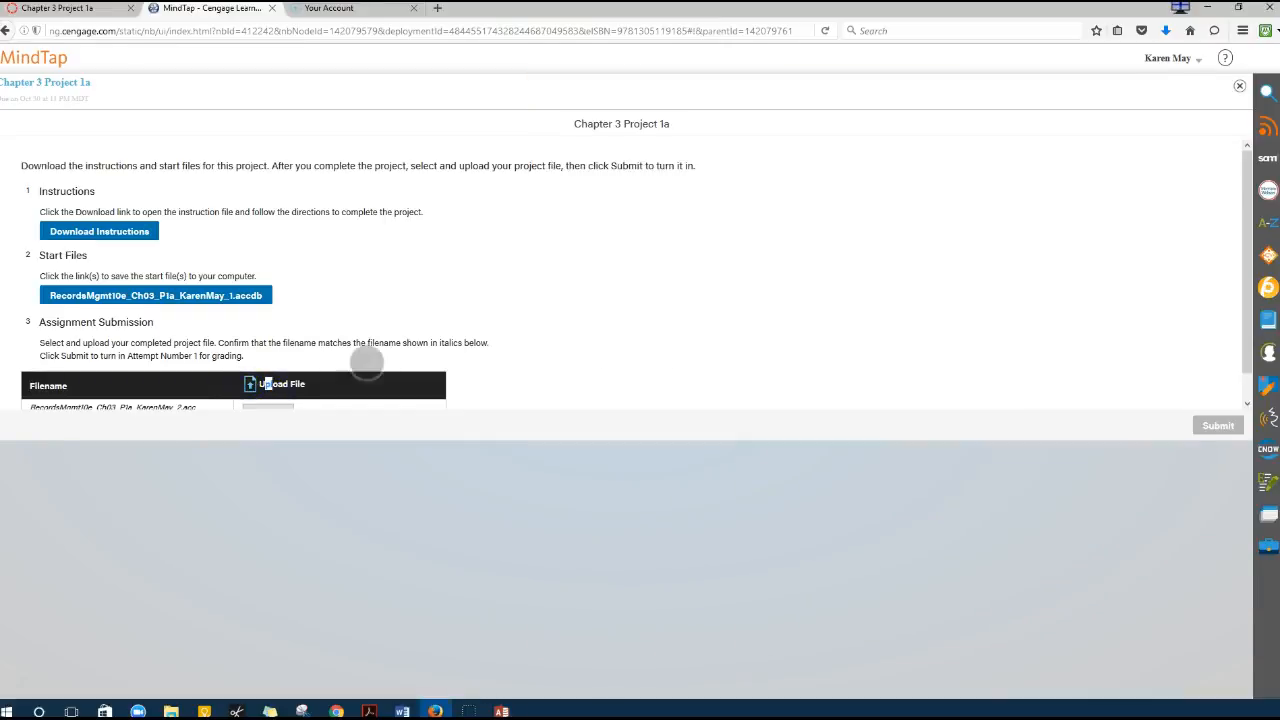
Start choosing a file for the assignment upload and look through the Desktop files.
scroll(366, 363, "down", 1)
left_click(267, 387)
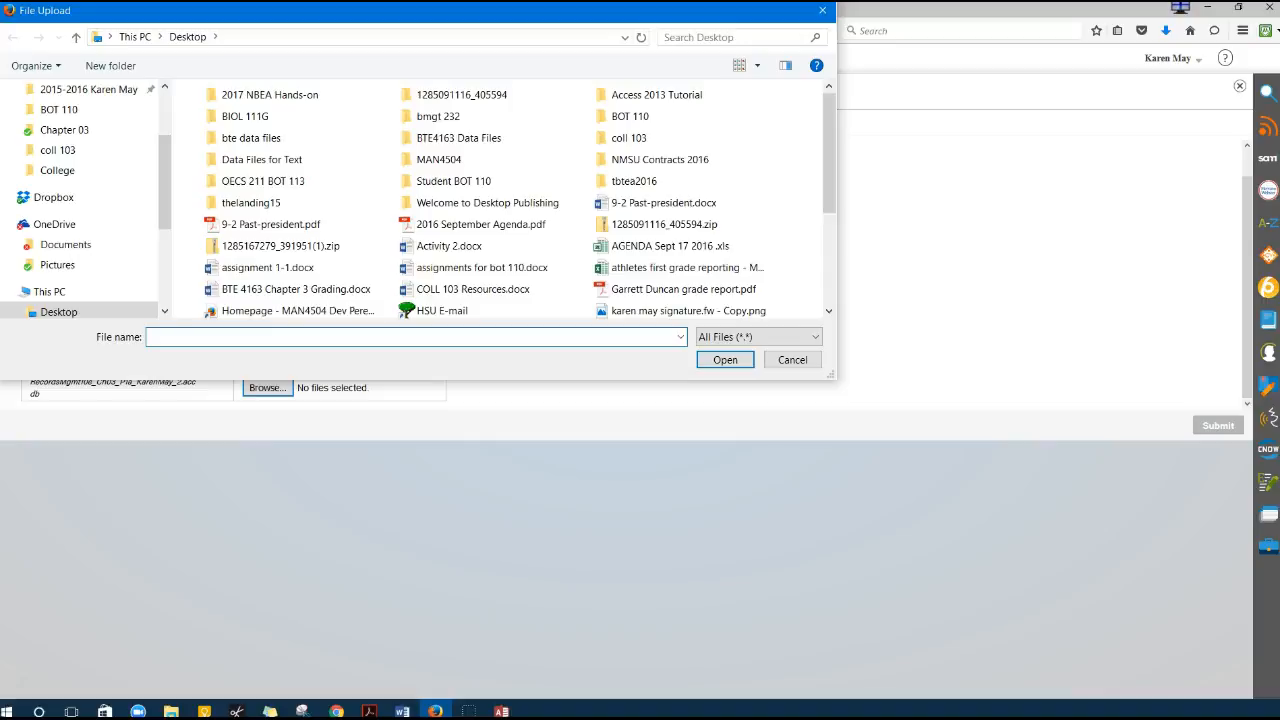
left_click_drag(829, 163, 829, 200)
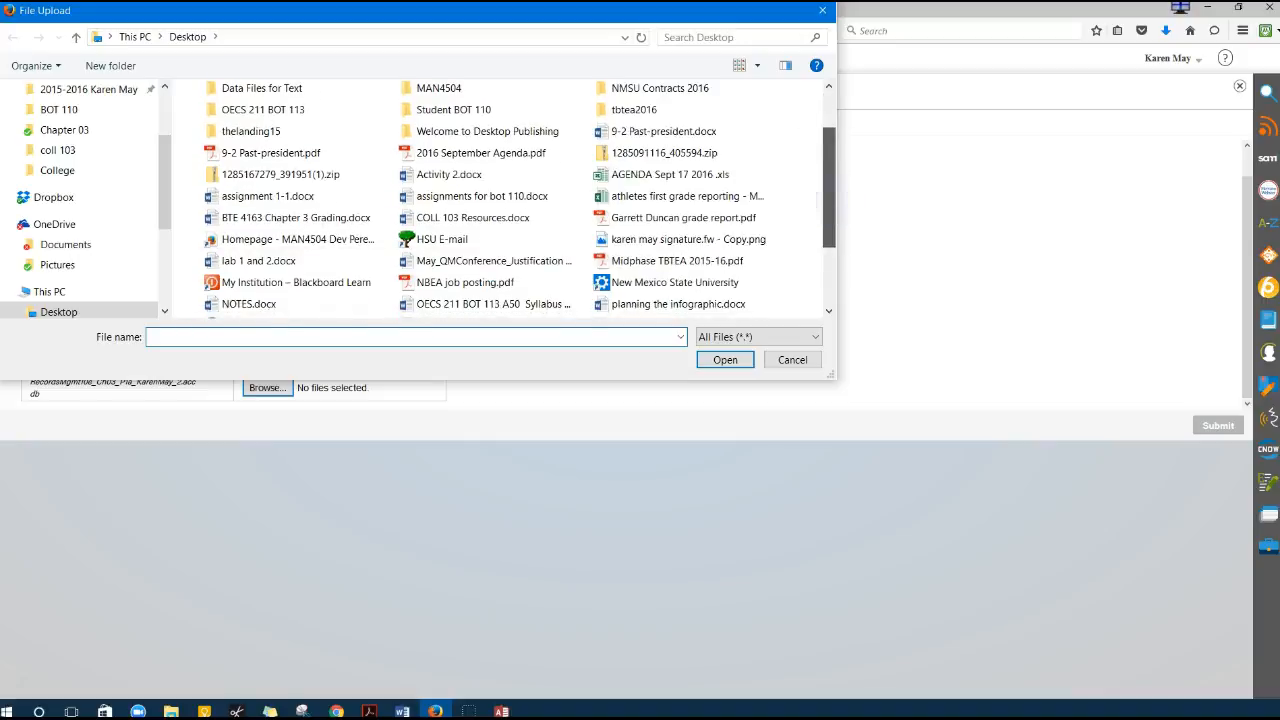
Switch to Access and close the project database.
left_click(501, 711)
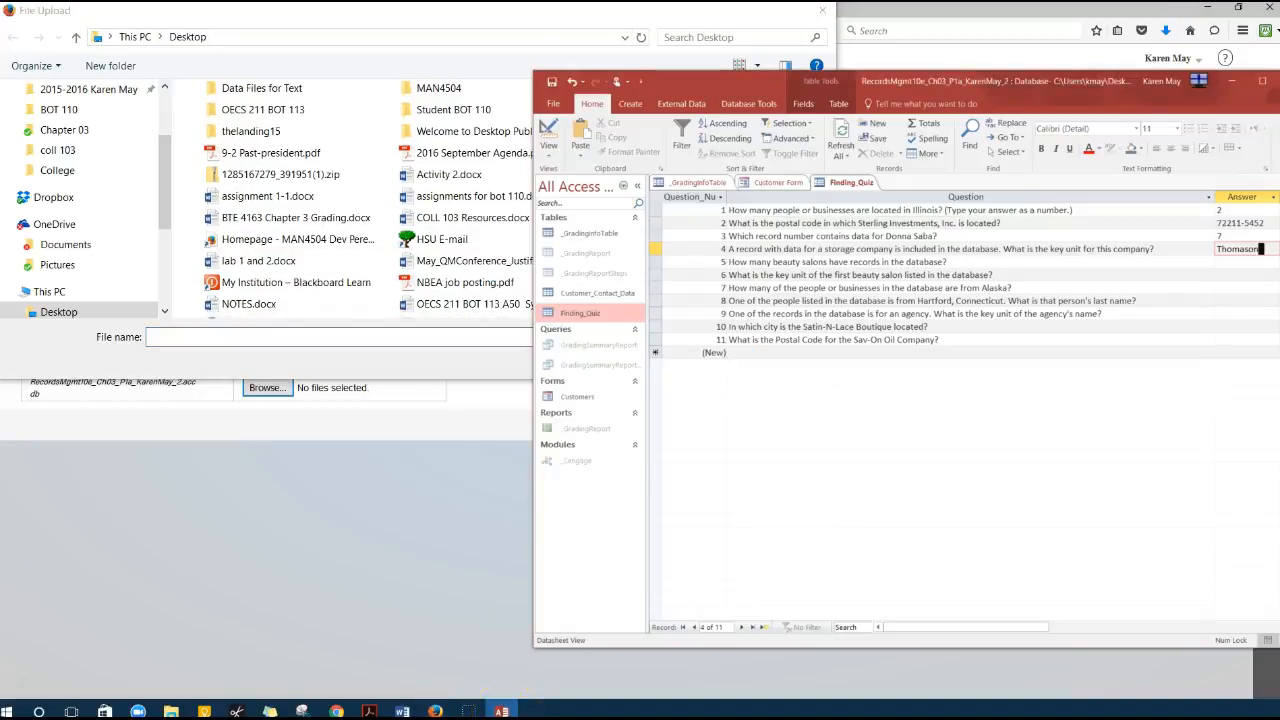
left_click_drag(1119, 84, 947, 85)
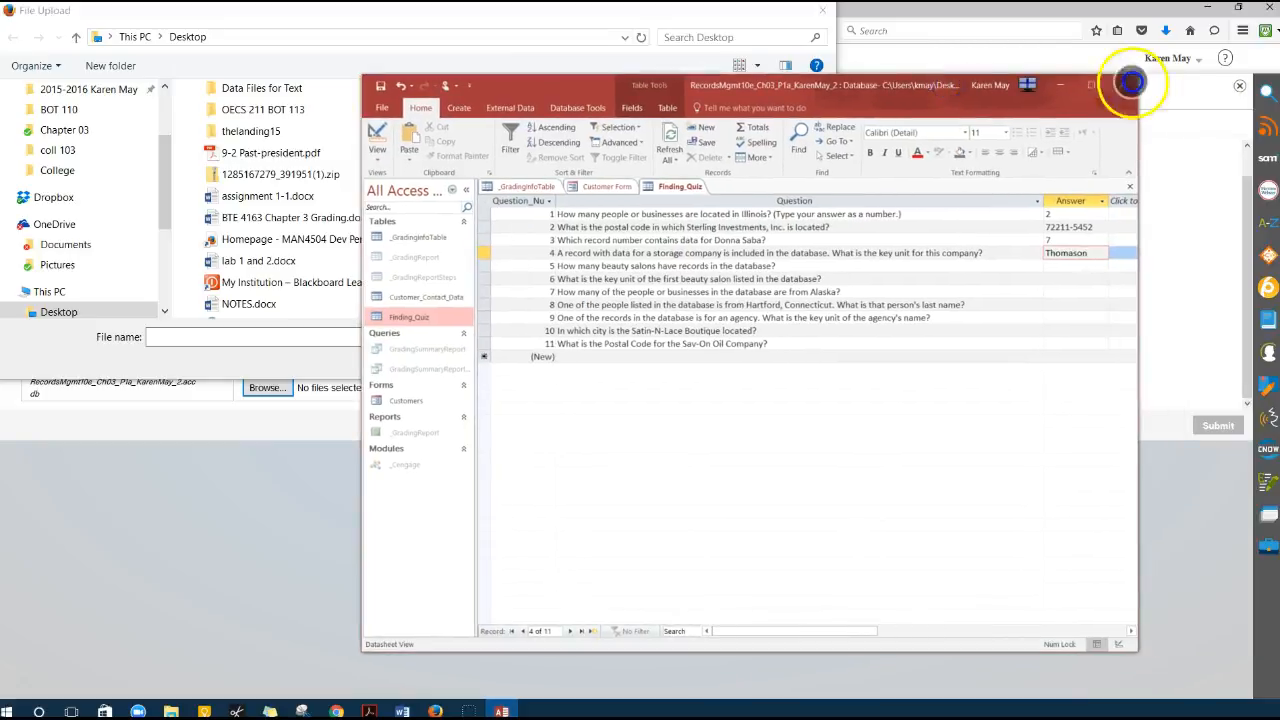
left_click(1129, 84)
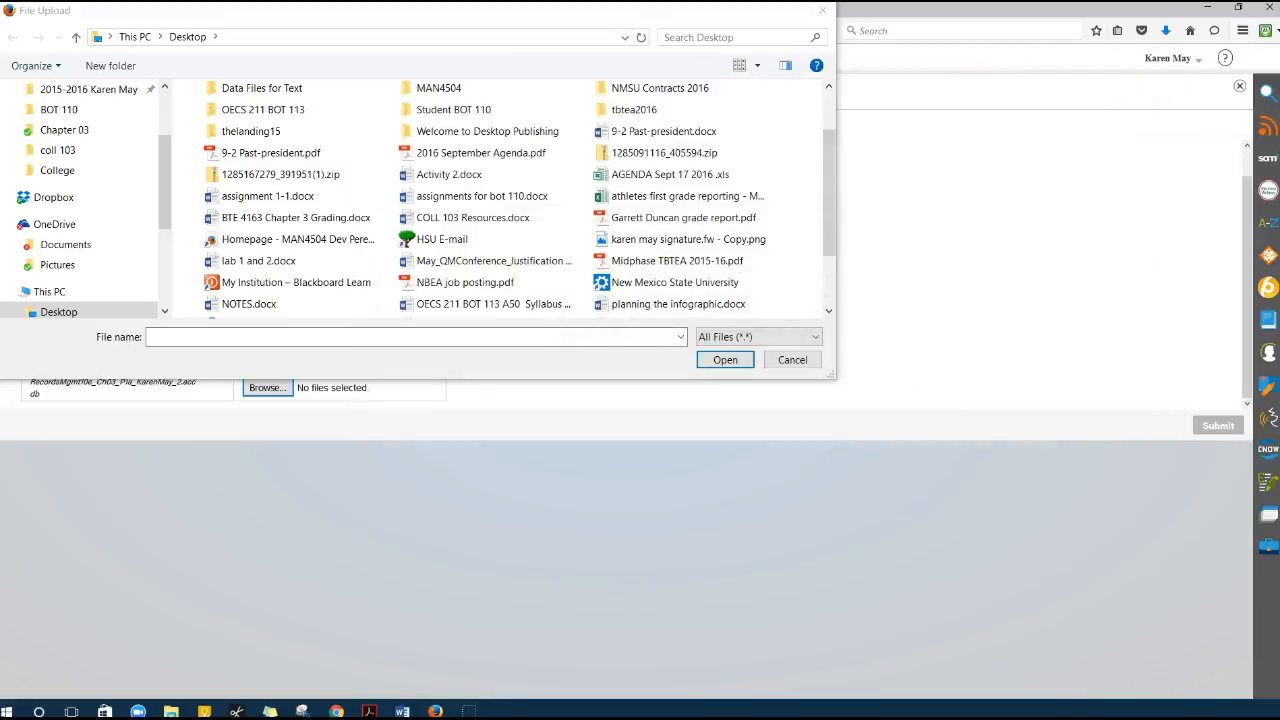
Attach the RecordsMgmt10e_Ch03_P1a database ending in _2.accdb from the Desktop and submit the Chapter 3 Project 1a assignment.
left_click_drag(830, 185, 831, 265)
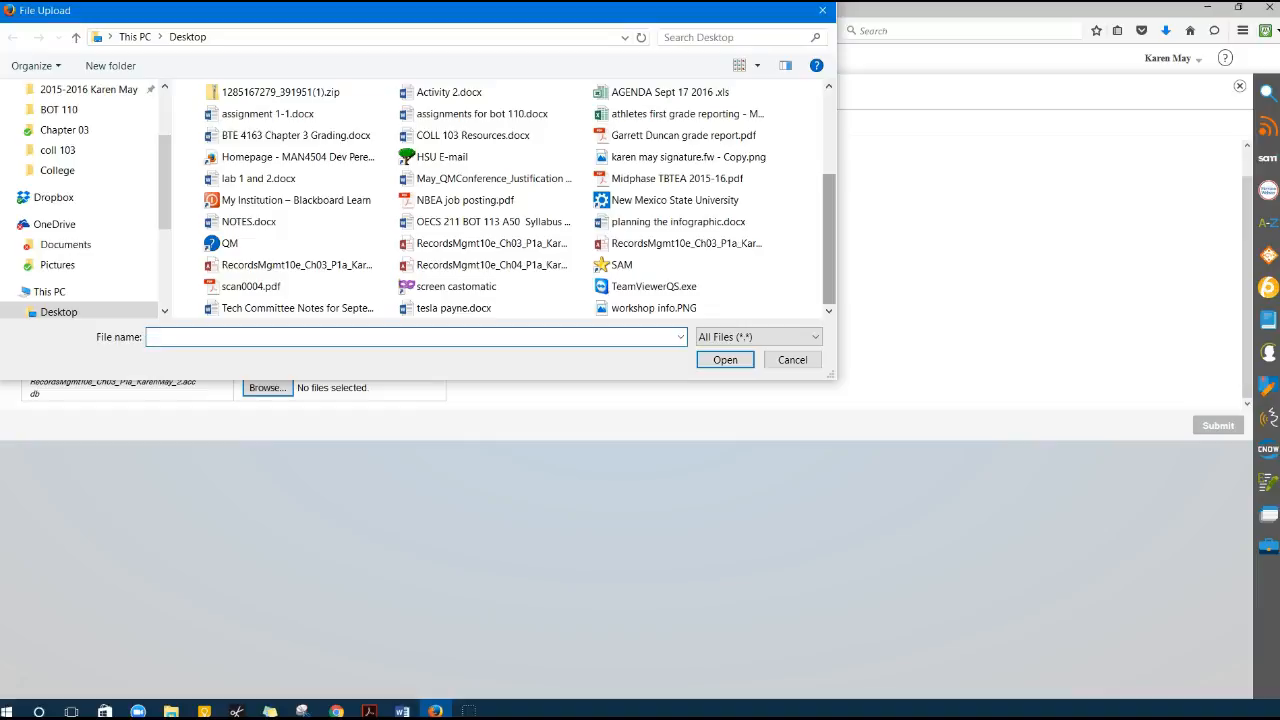
left_click(470, 243)
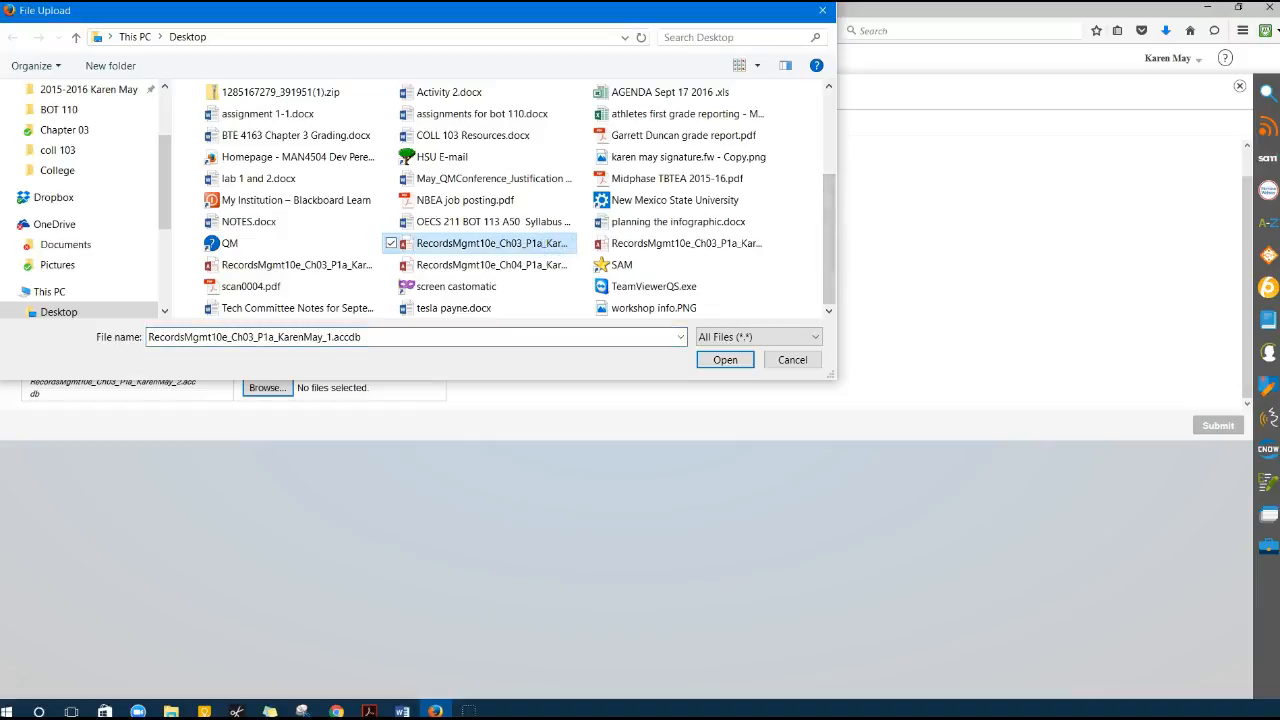
left_click(487, 241)
left_click(440, 248)
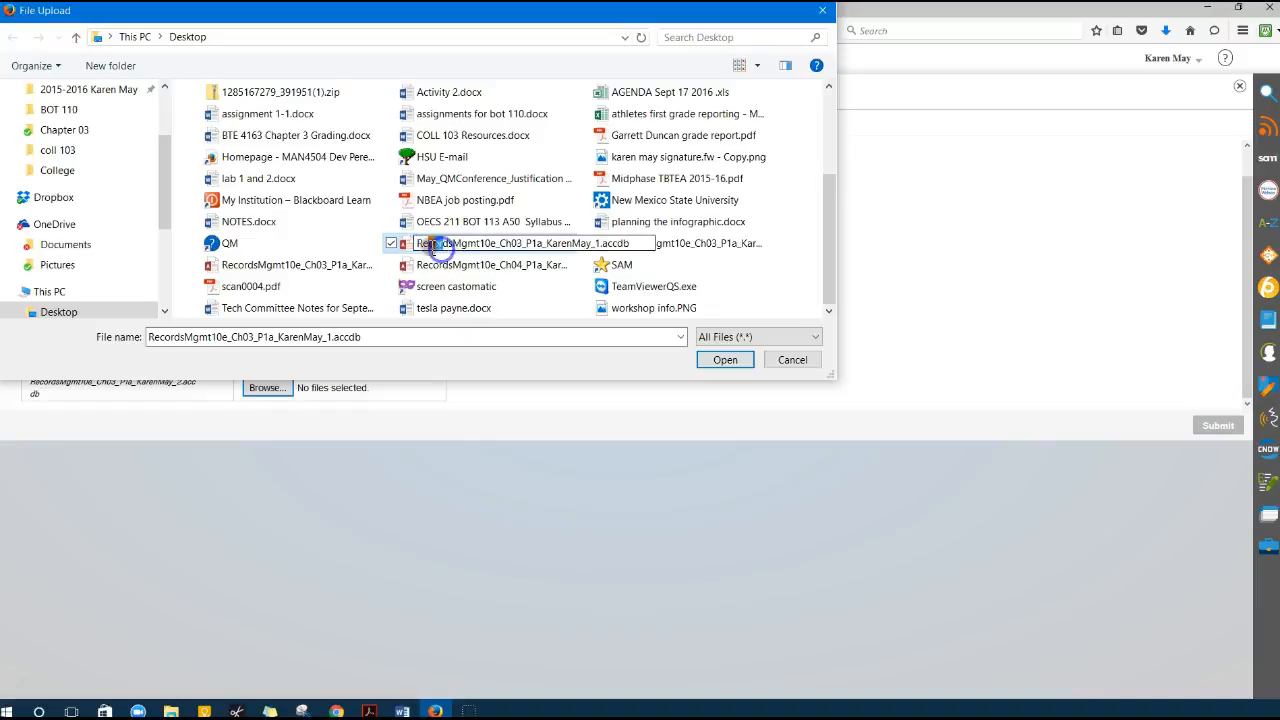
double_click(344, 264)
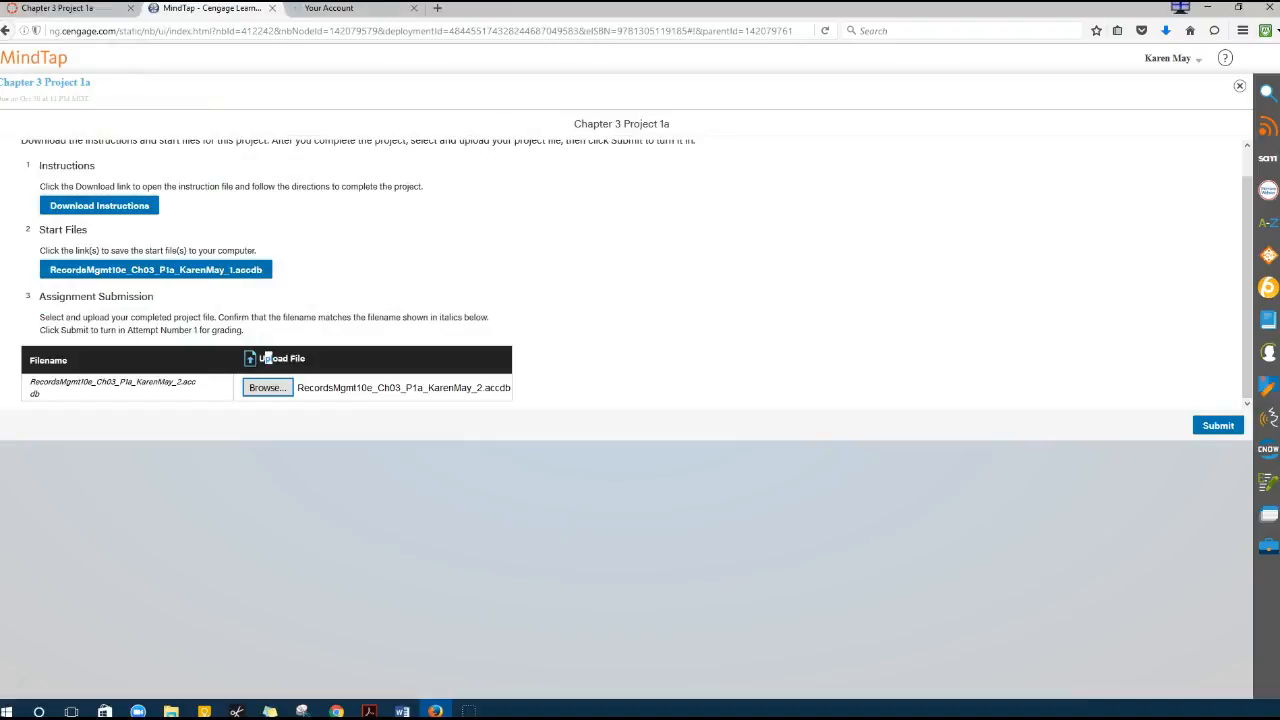
left_click(1216, 425)
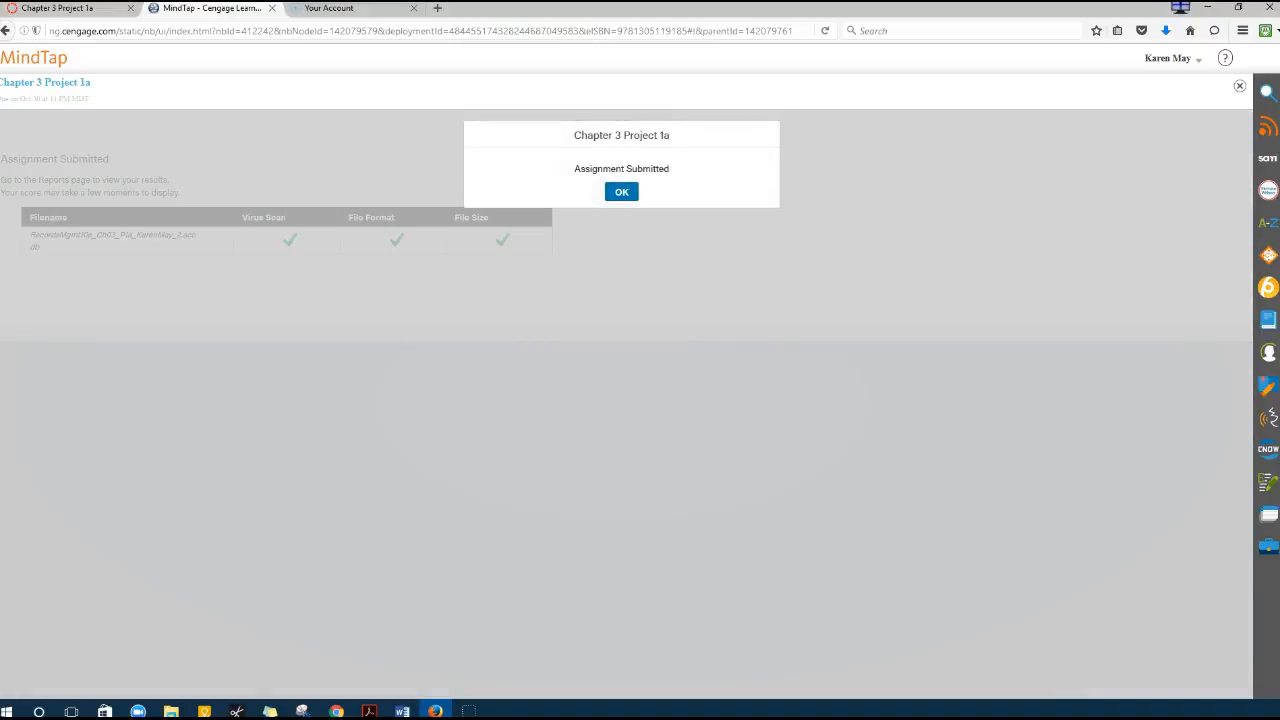
left_click(620, 192)
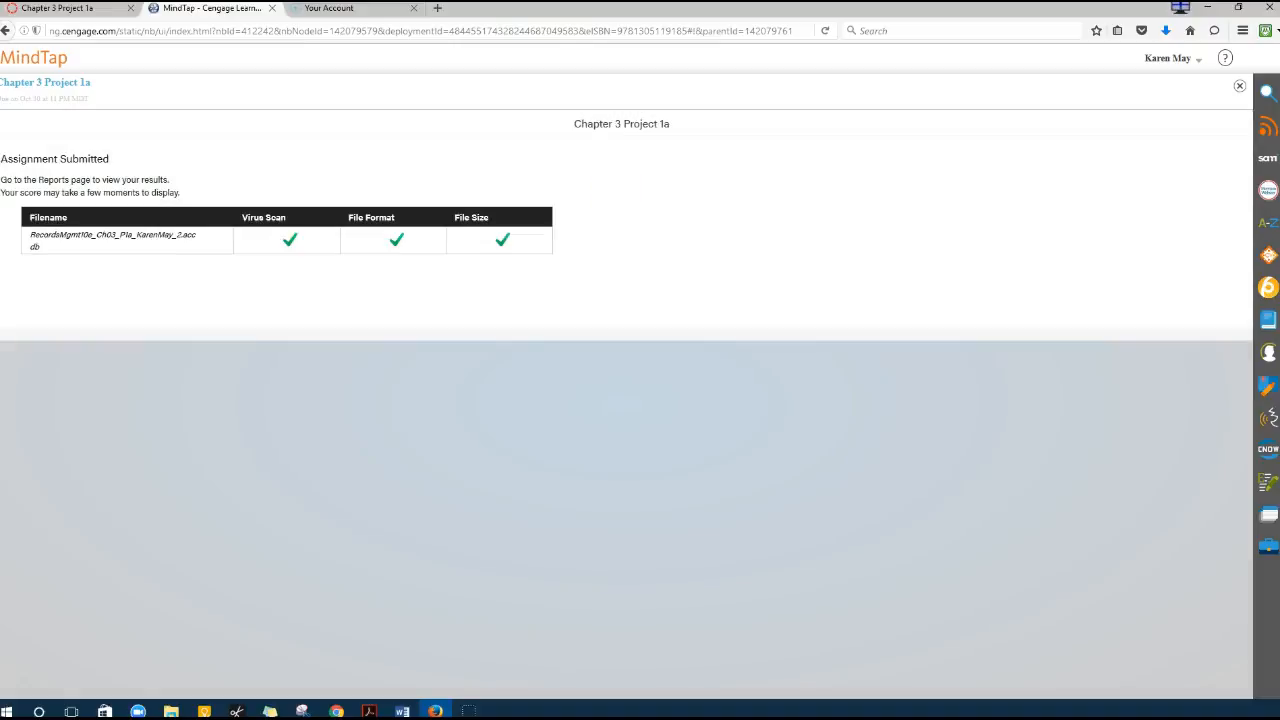